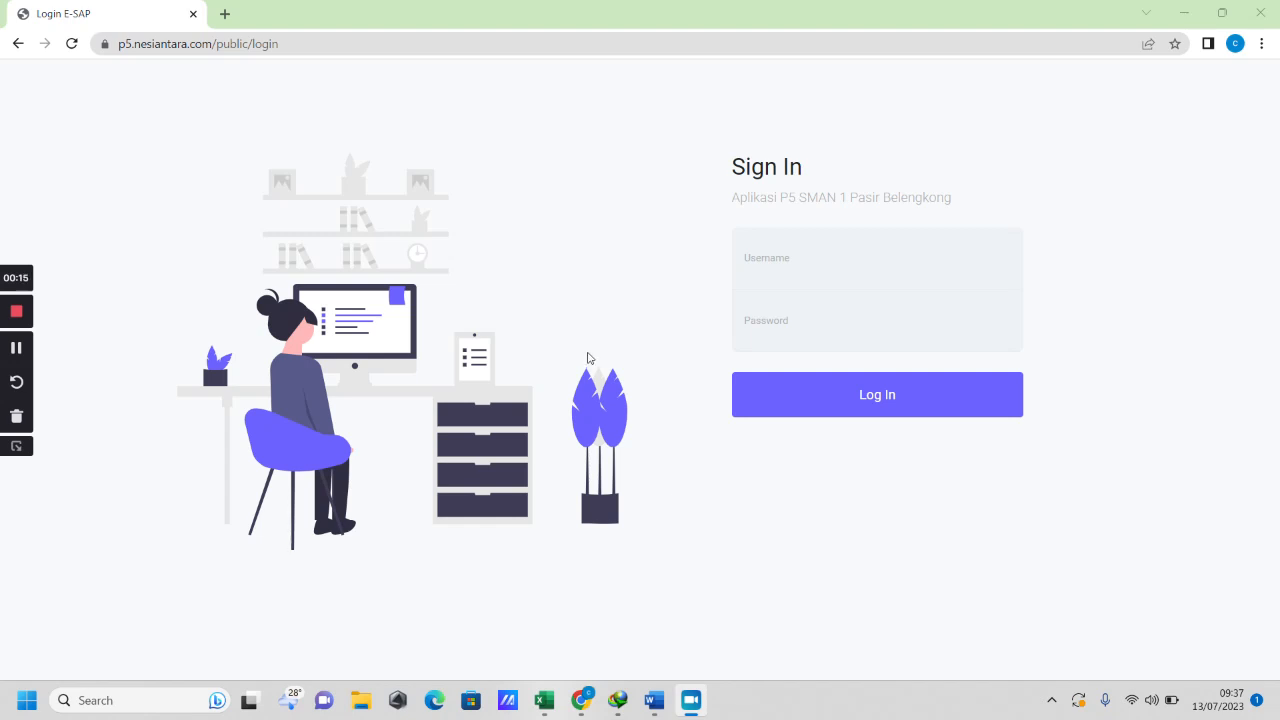
Dismiss the WhatsApp notification, enter the account's username and password, and log in
click(806, 260)
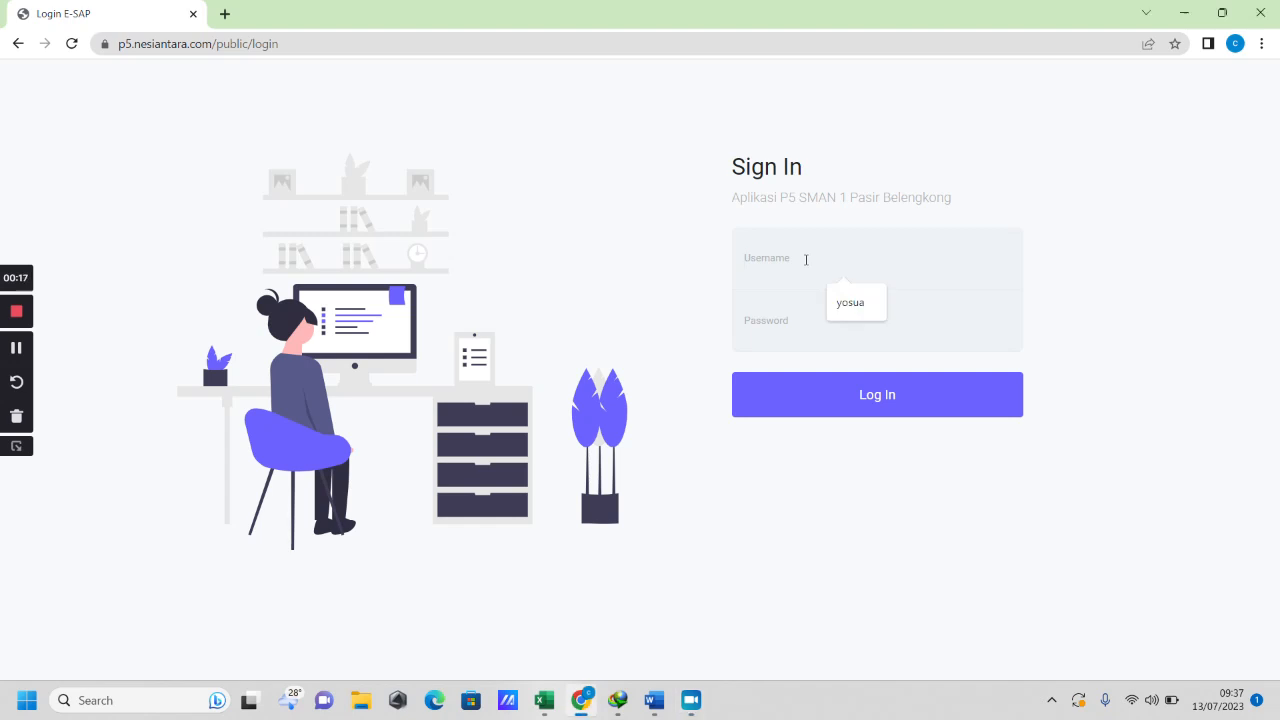
click(798, 315)
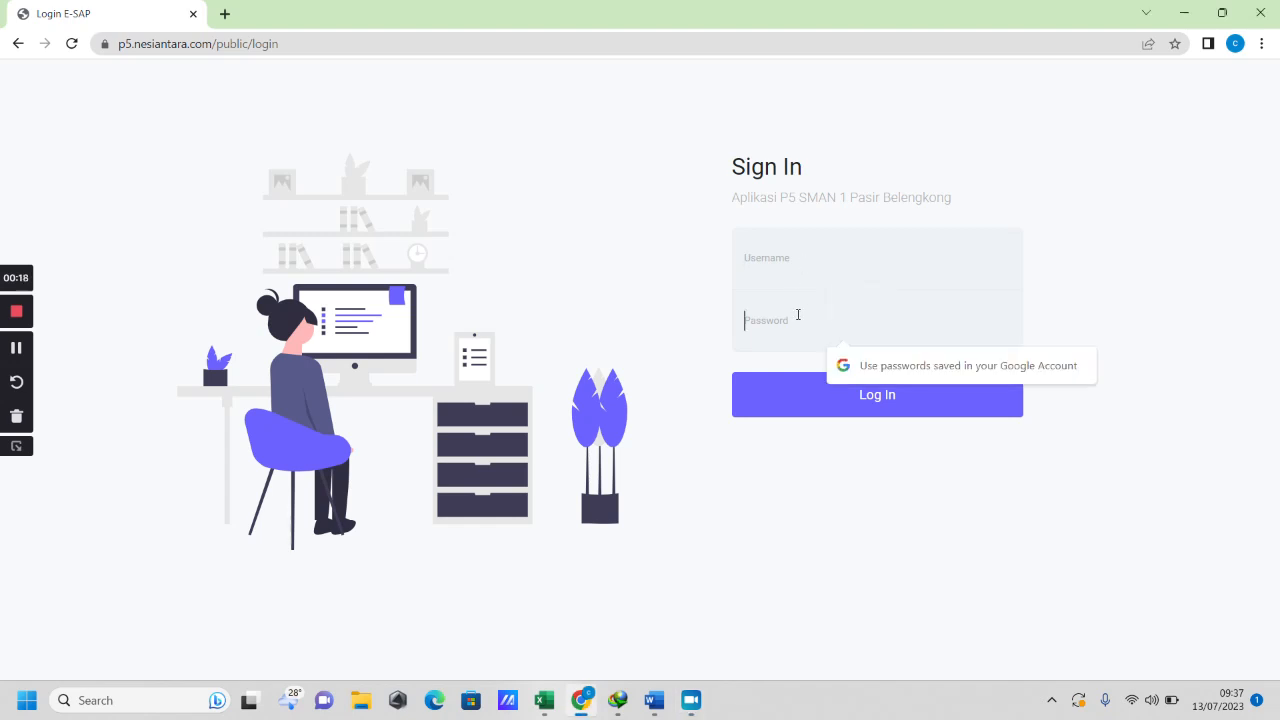
click(797, 255)
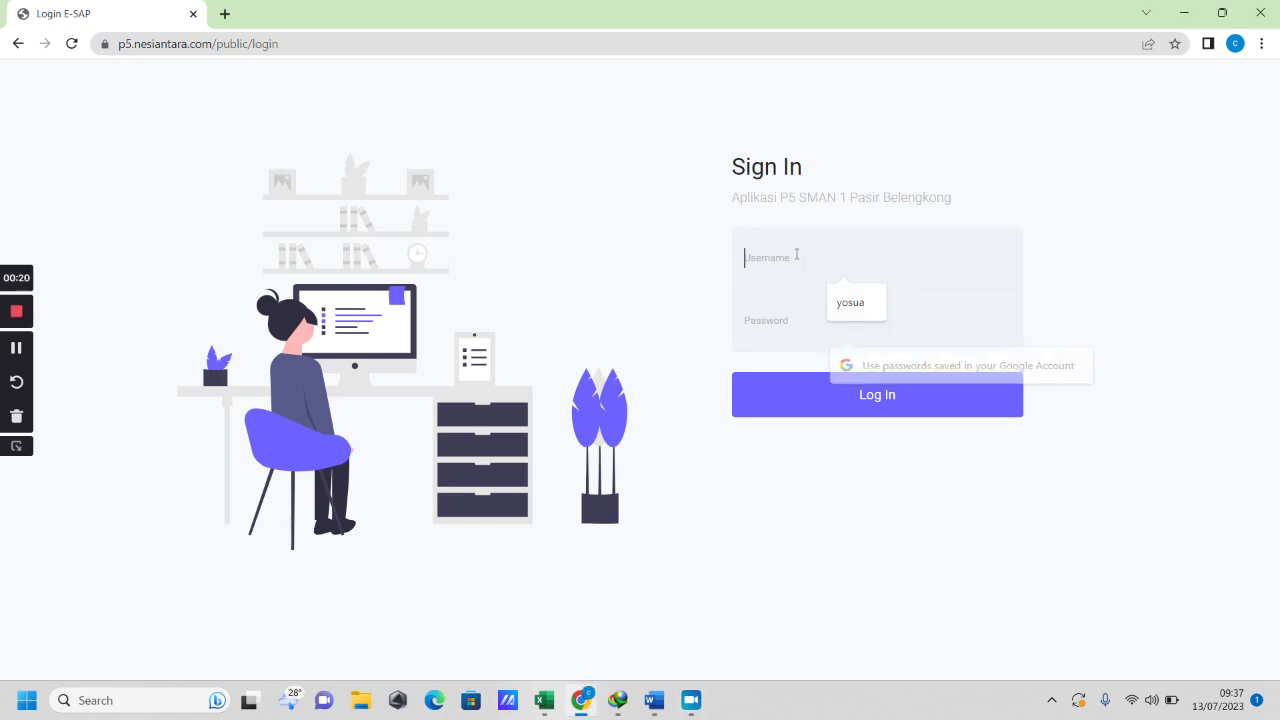
click(799, 308)
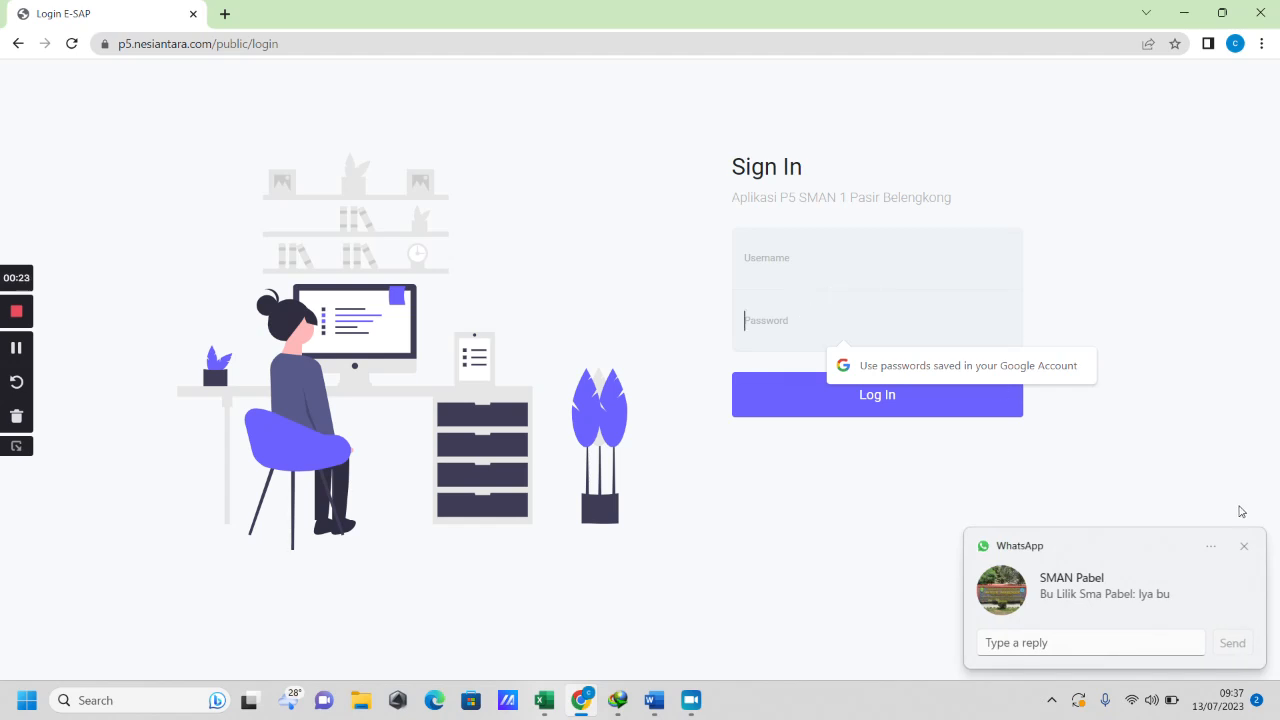
click(1249, 552)
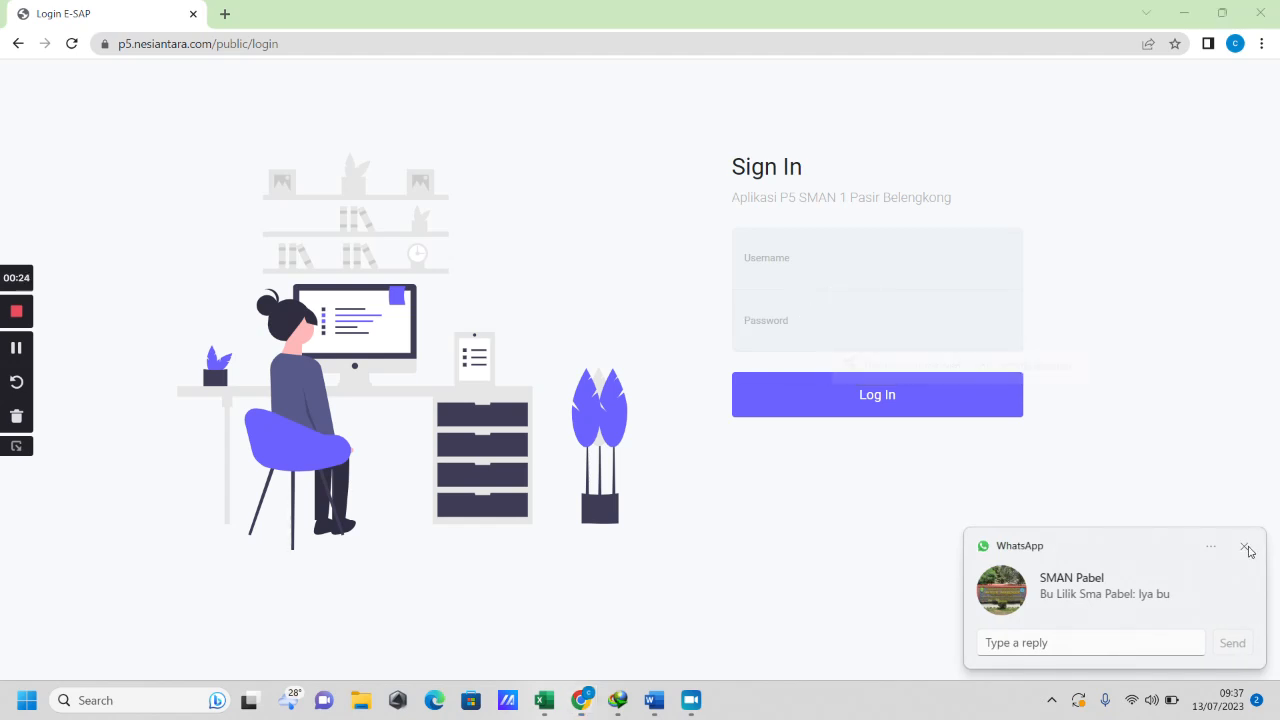
click(890, 252)
text(yo)
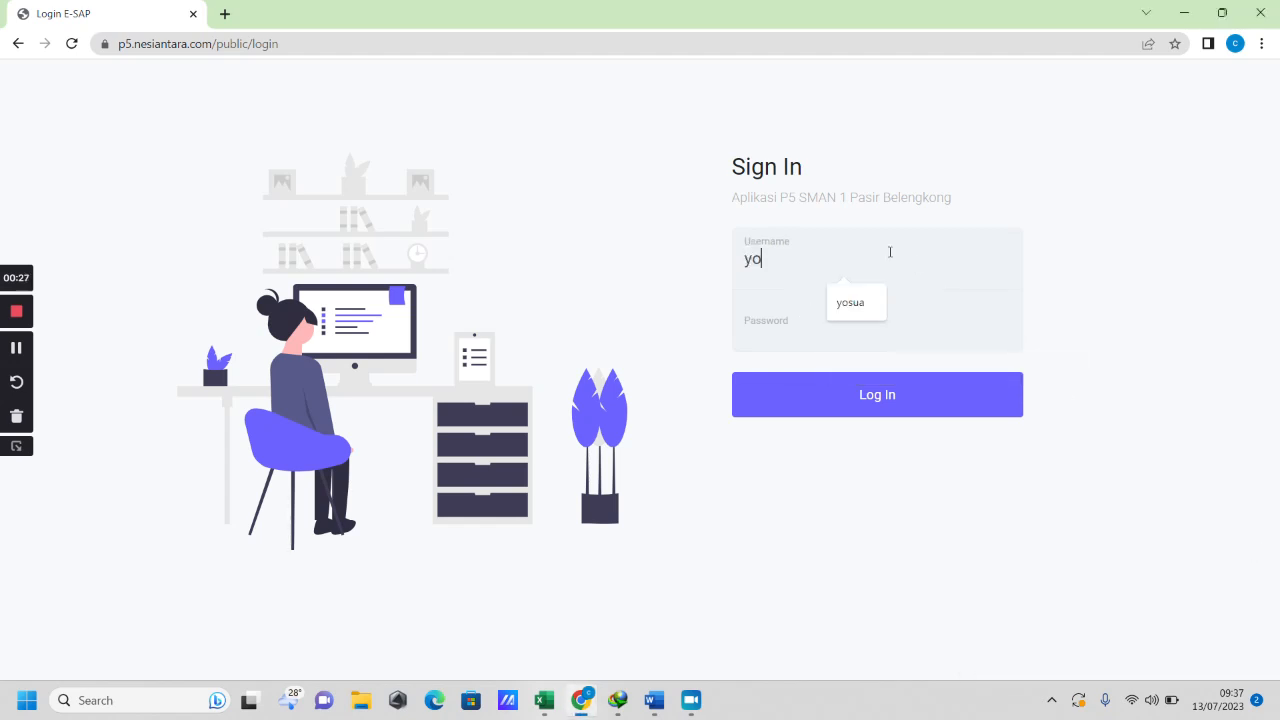
text(sua)
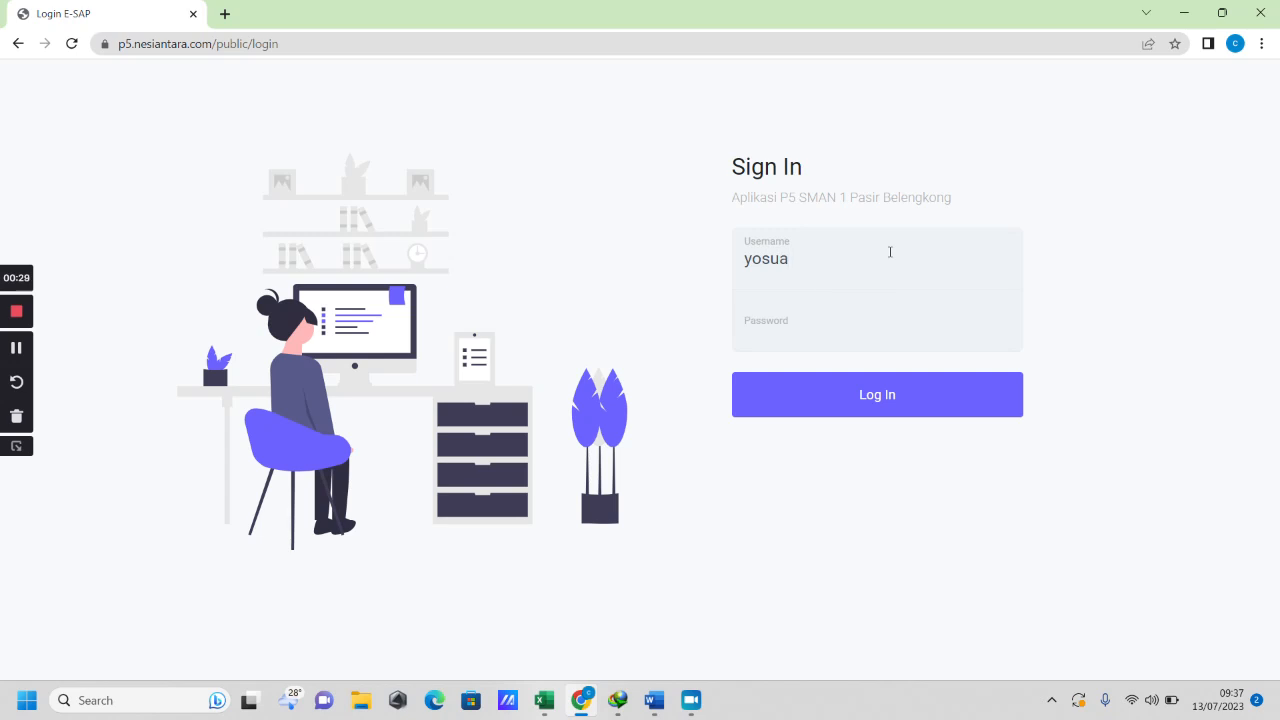
click(888, 395)
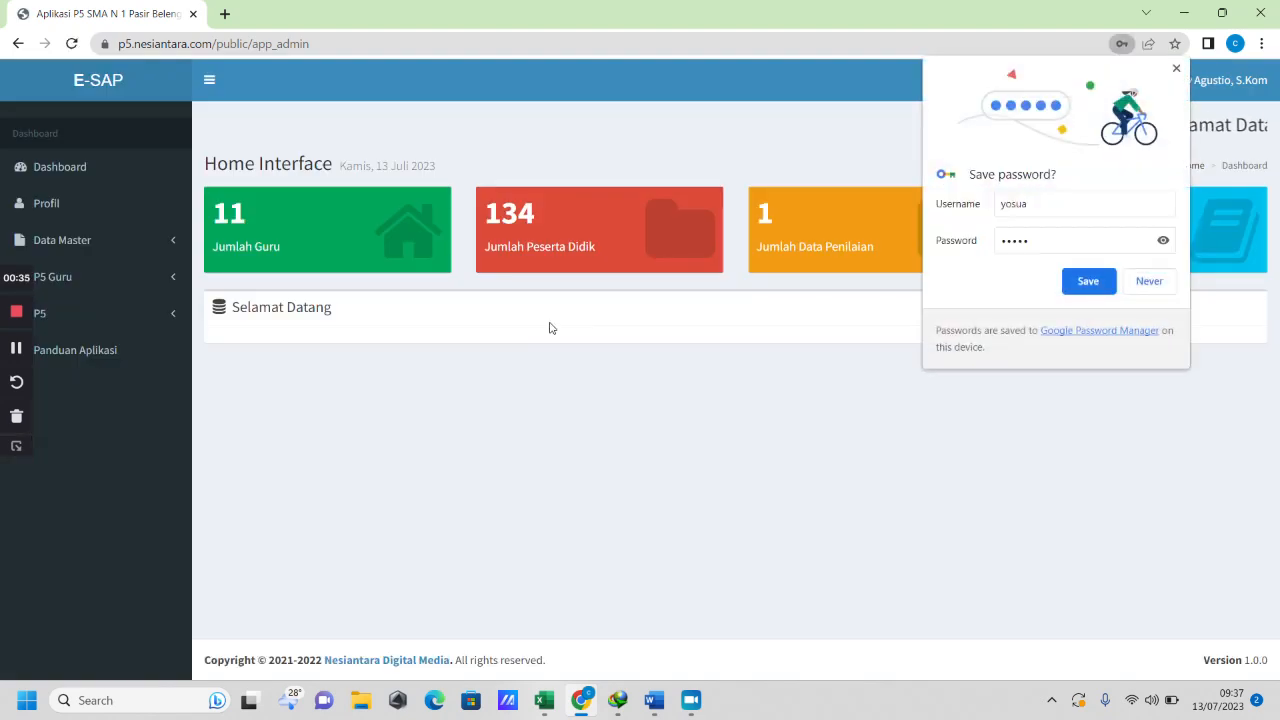
Dismiss Chrome's save-password prompt and open P5 > Data Penilaian, showing the single Tess record
click(1176, 70)
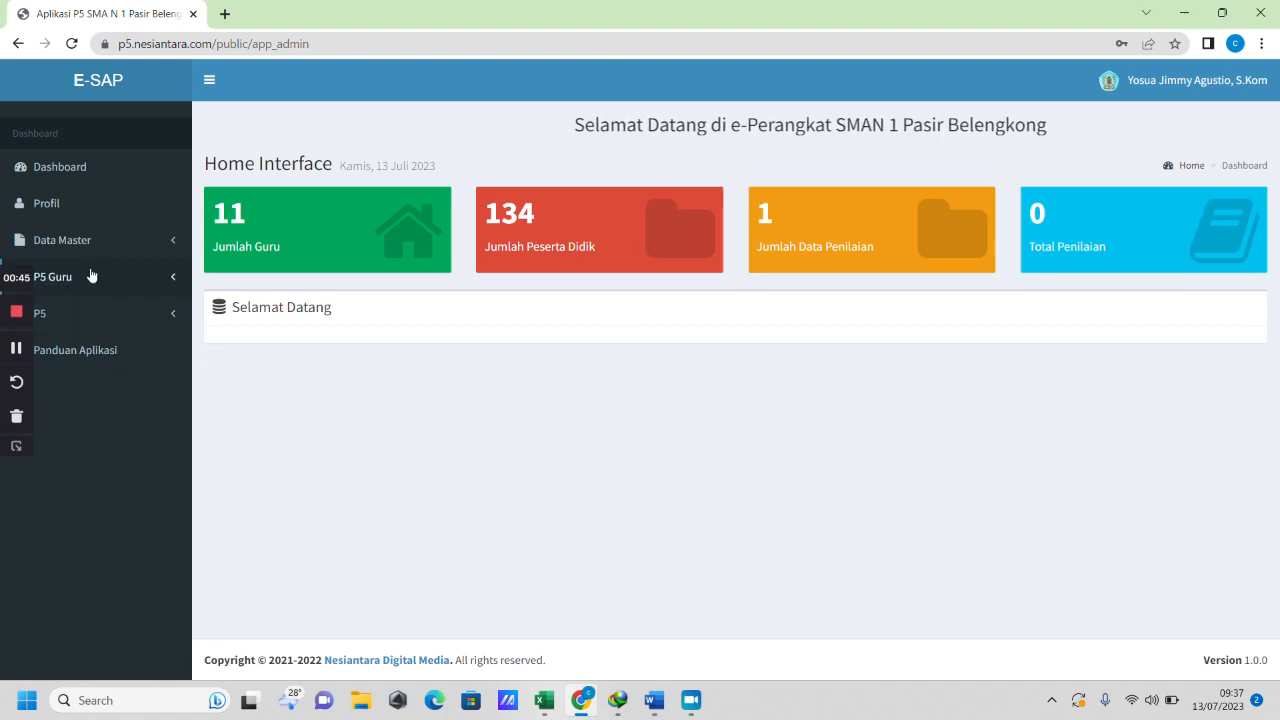
click(118, 320)
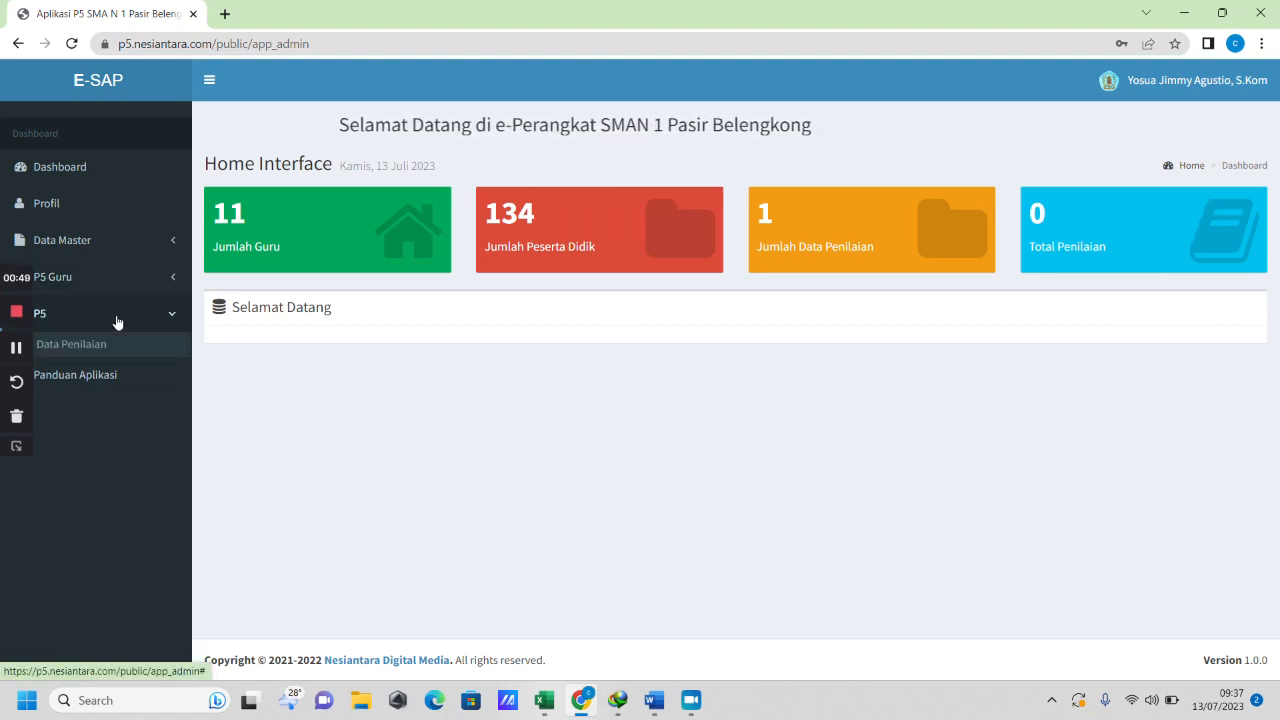
click(75, 206)
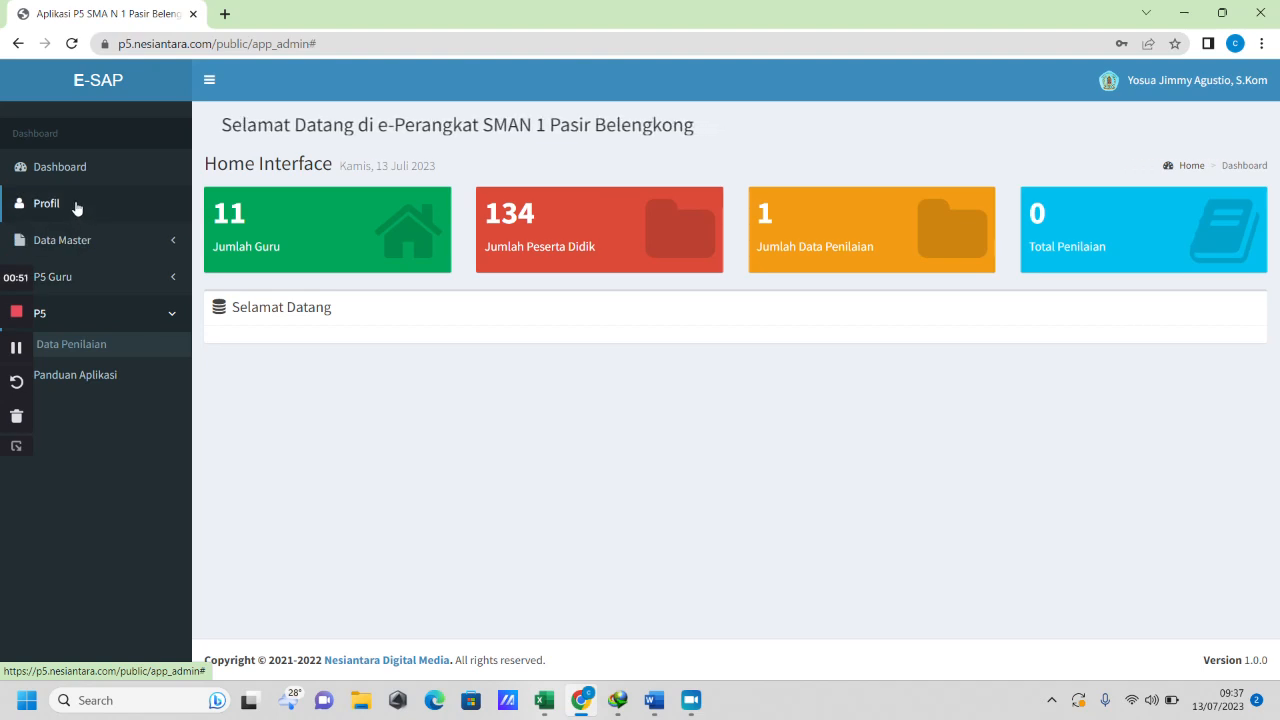
click(76, 348)
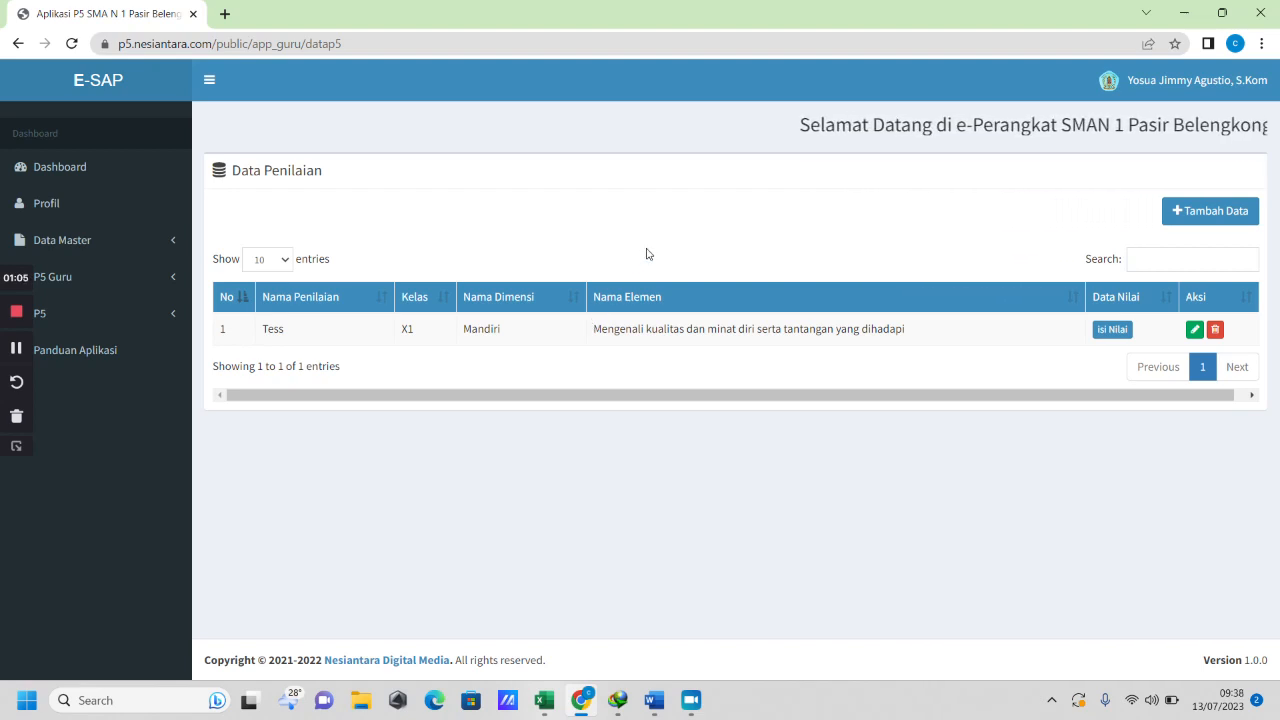
click(656, 700)
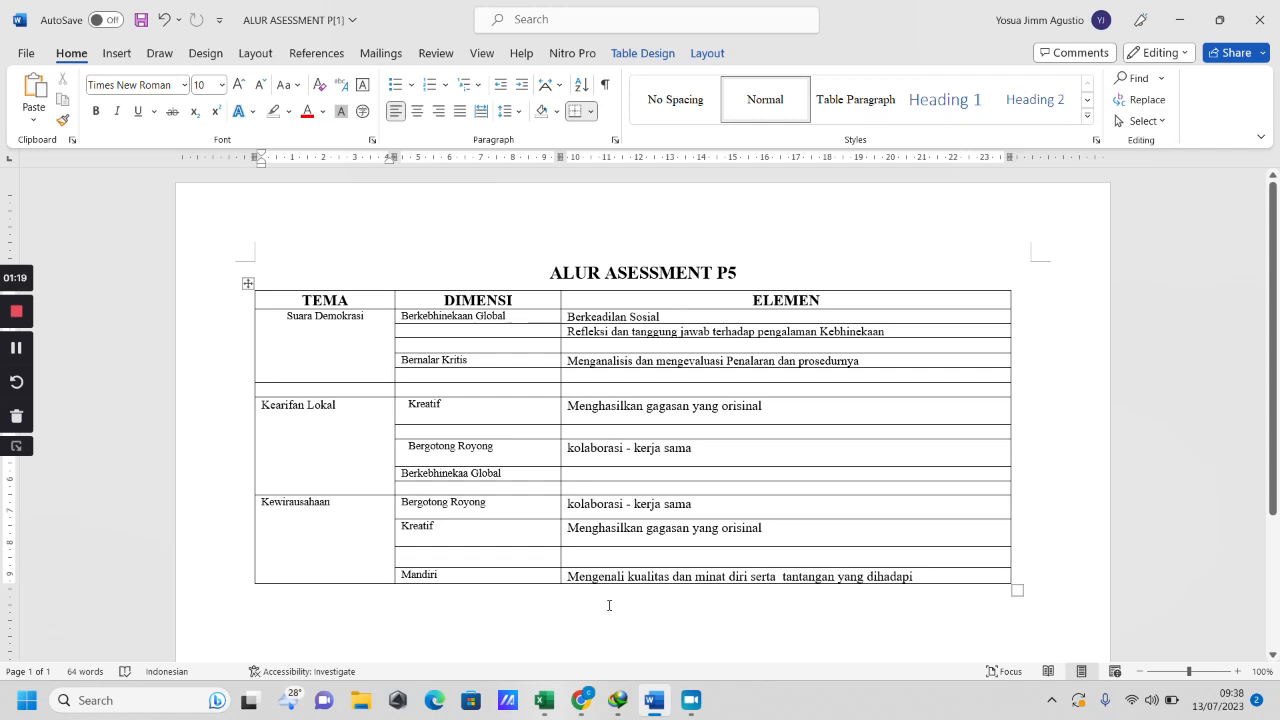
mouse_move(580, 712)
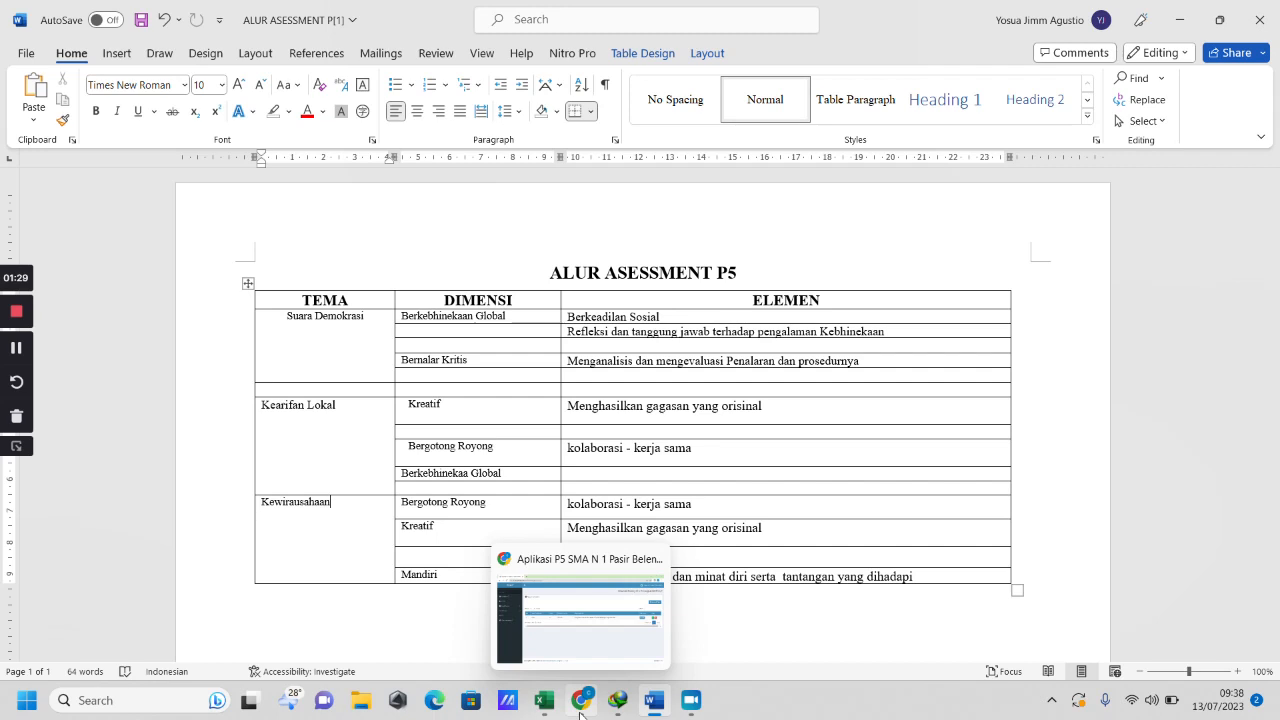
click(580, 705)
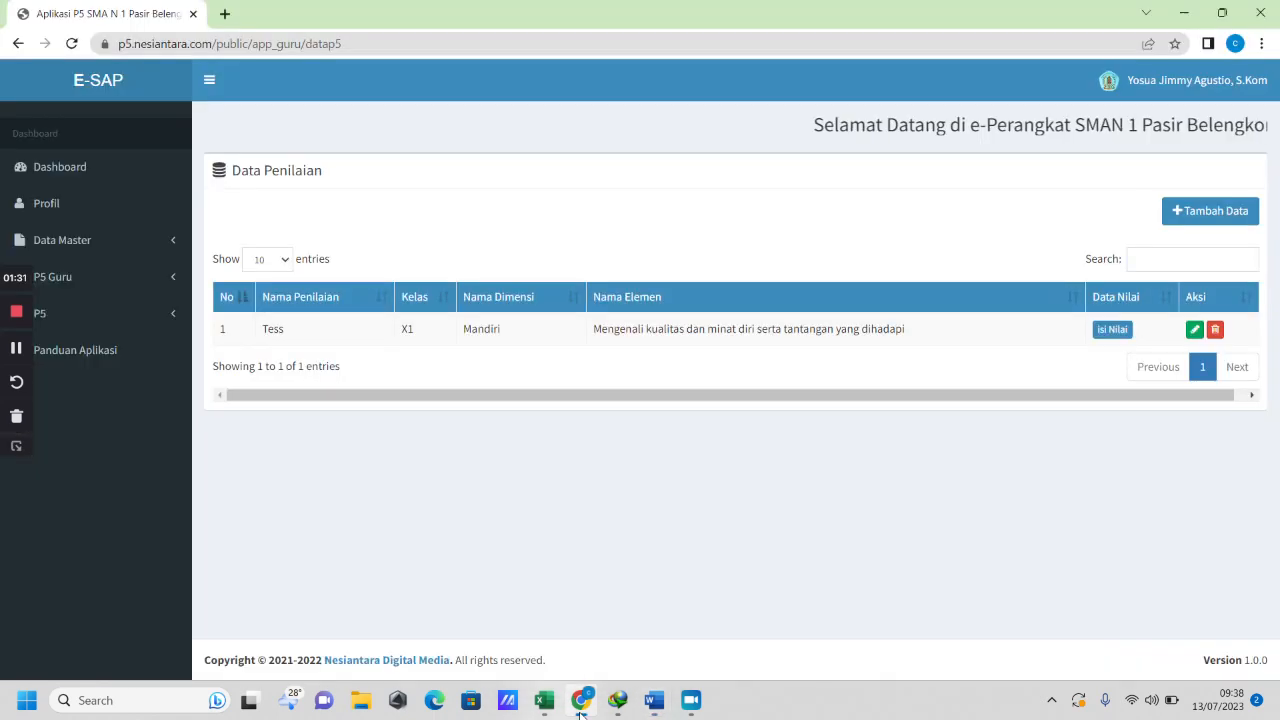
click(578, 705)
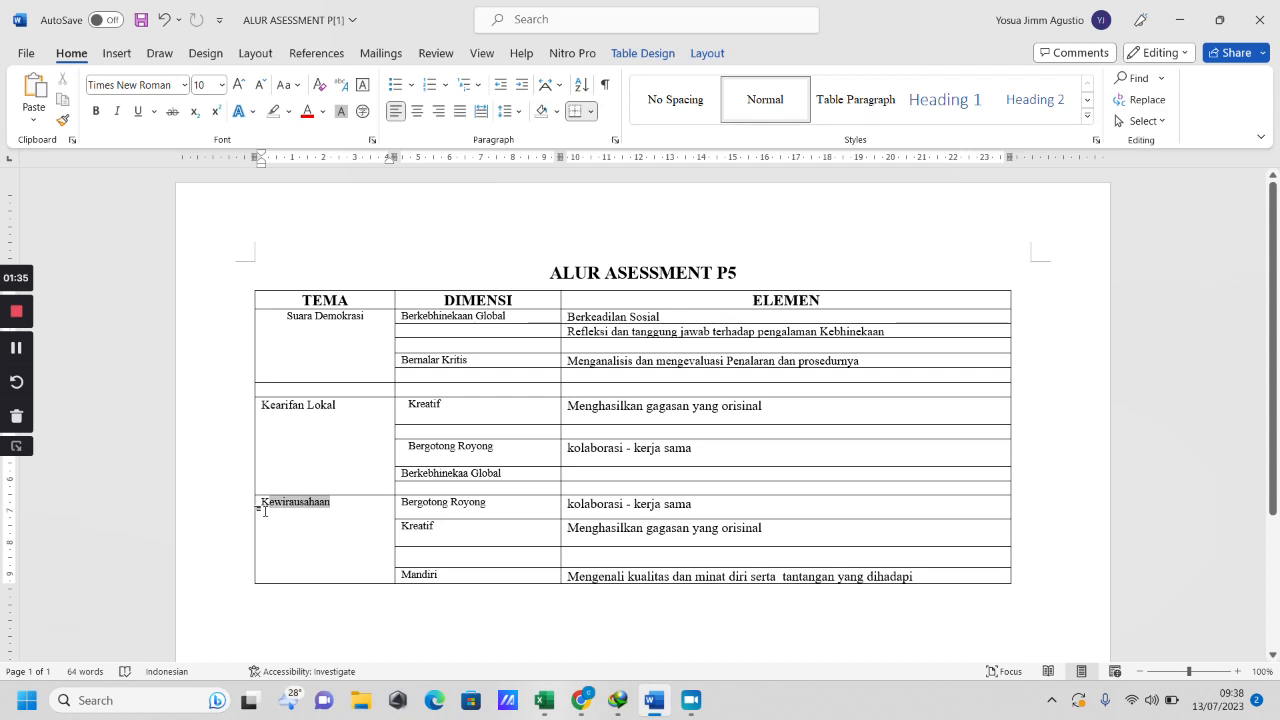
click(333, 532)
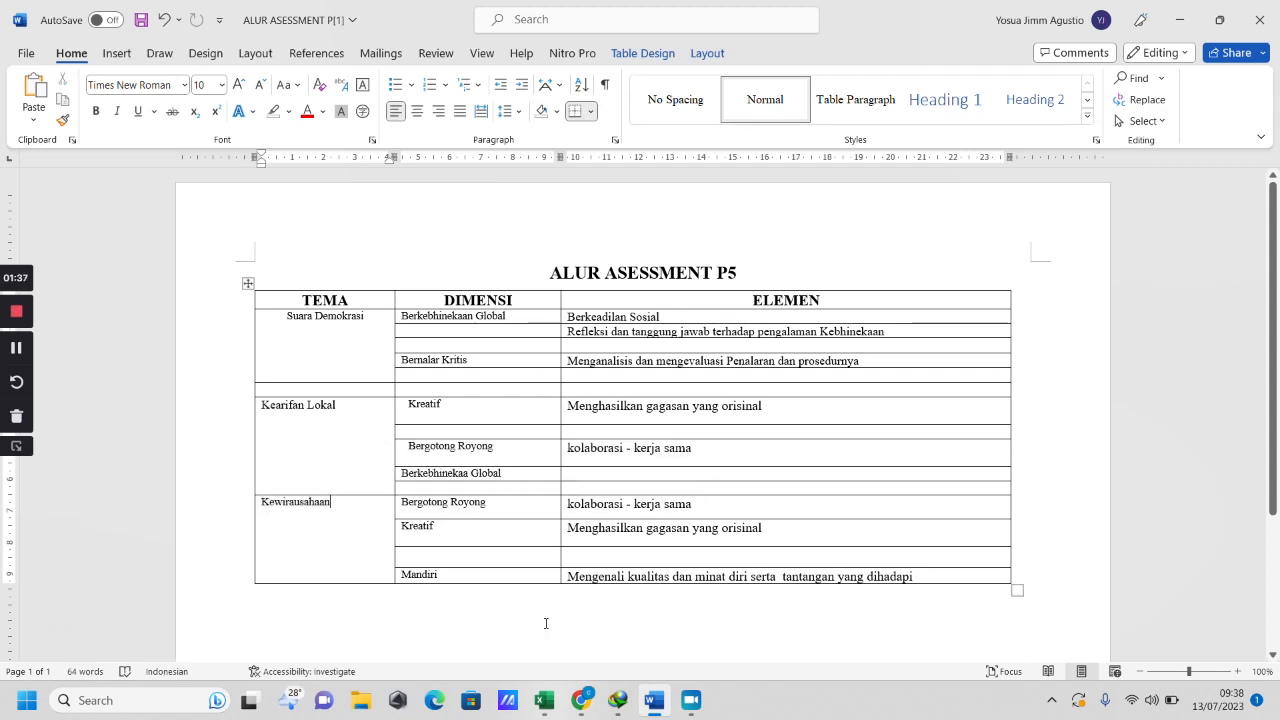
click(594, 707)
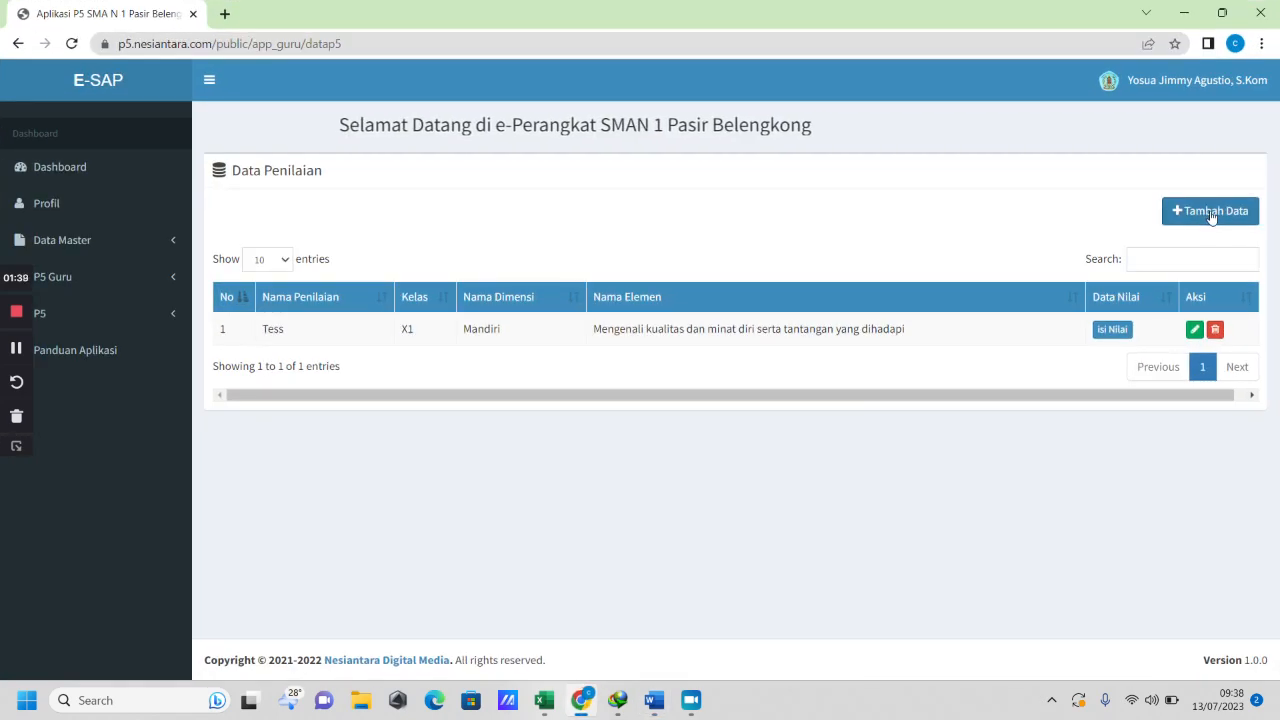
Open the Tambah Data Penilaian form for a new assessment
click(1212, 212)
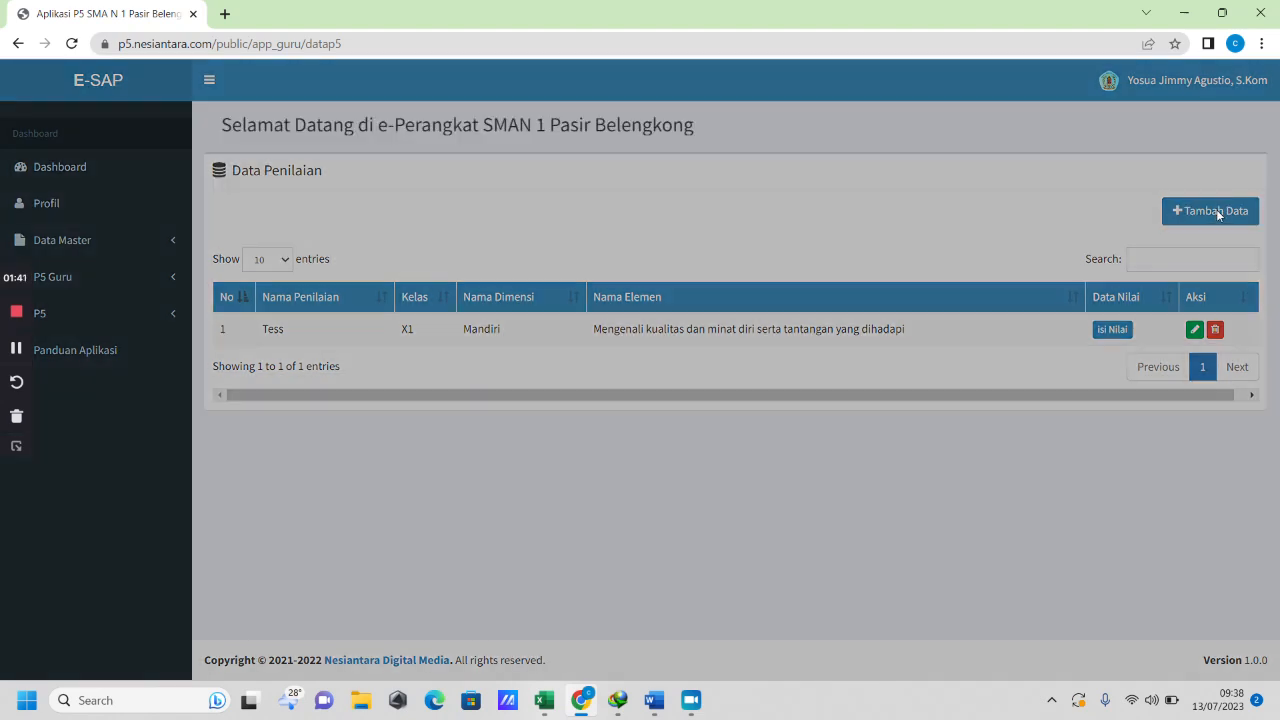
click(443, 174)
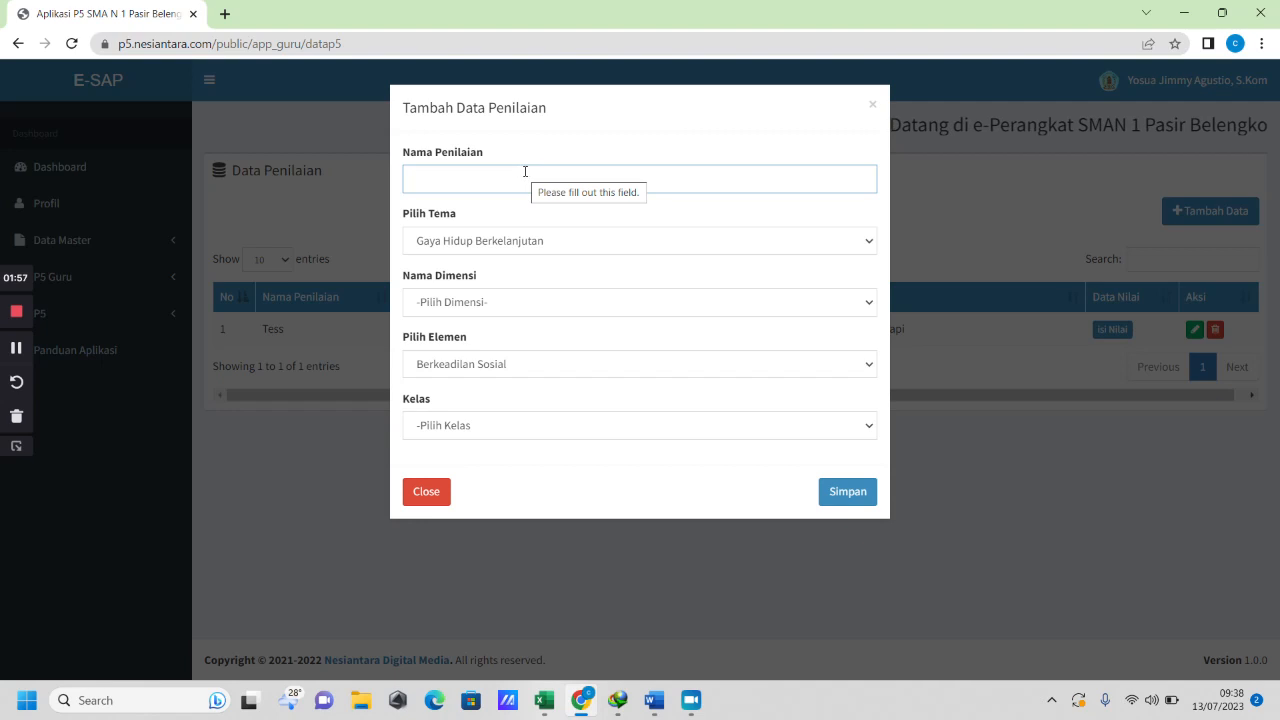
click(557, 157)
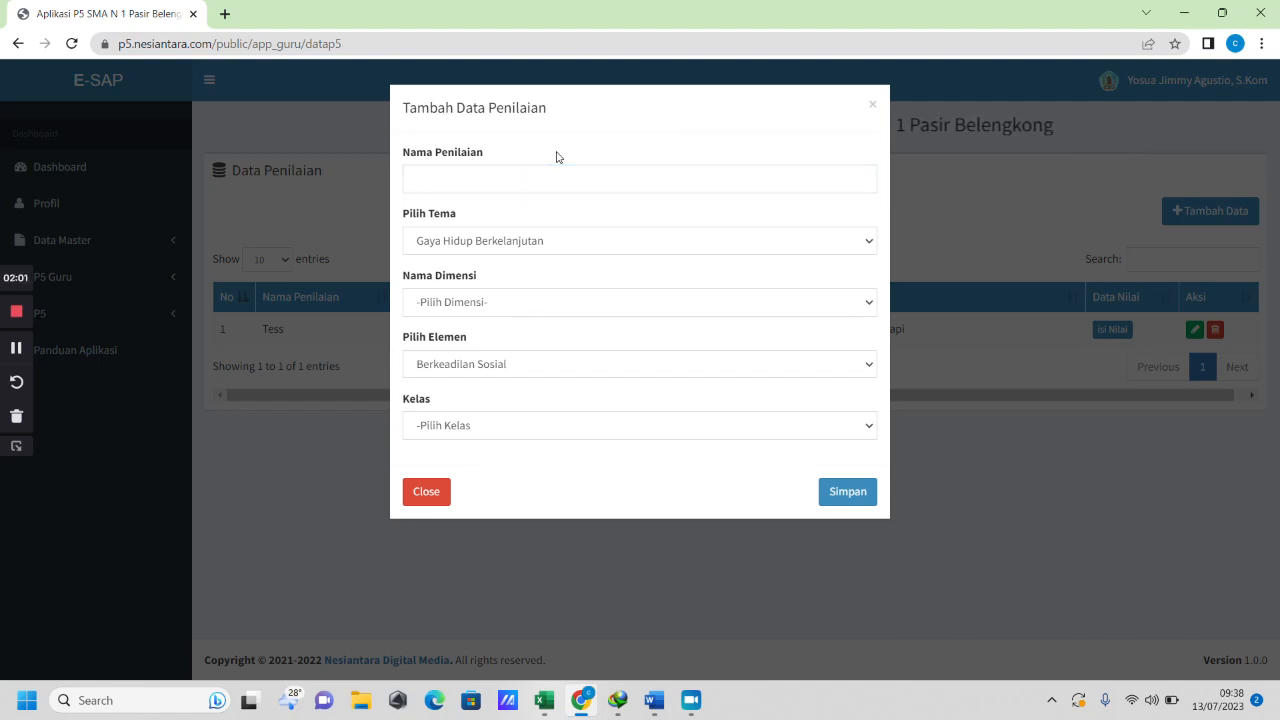
Look up Bergotong Royong's kolaborasi - kerja sama element in the Word table, then return to Nama Penilaian
click(655, 712)
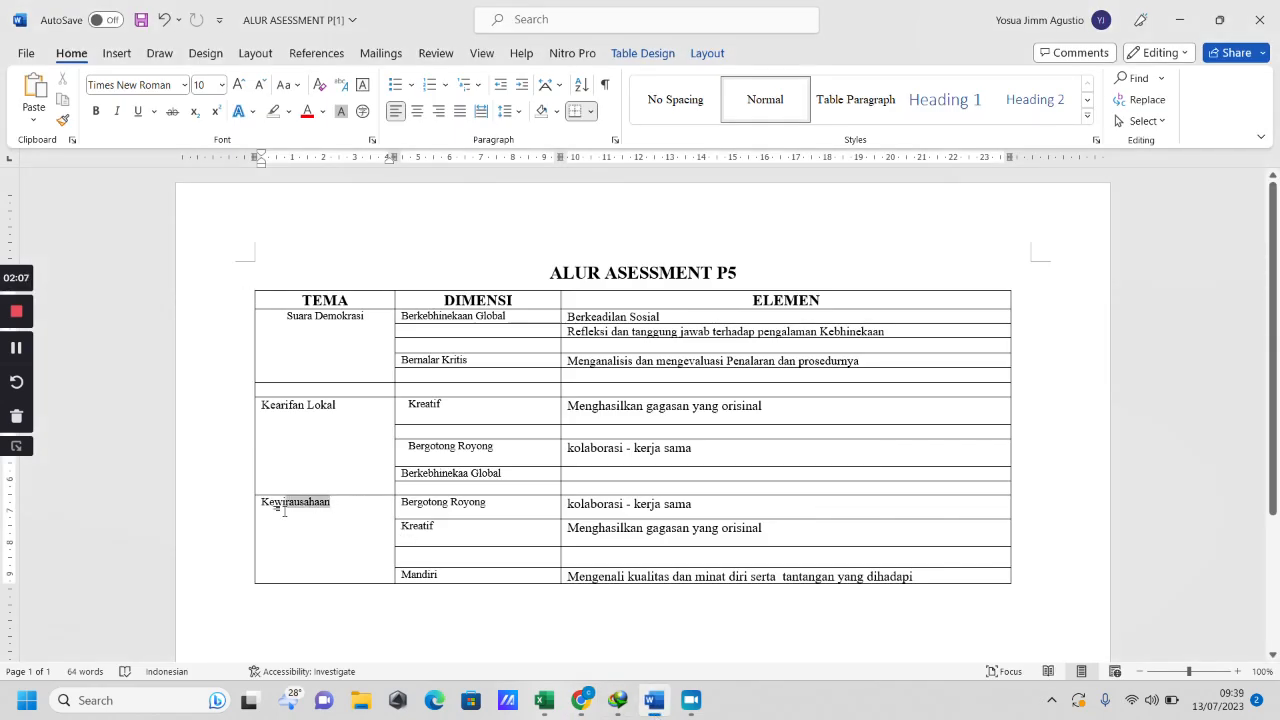
click(495, 511)
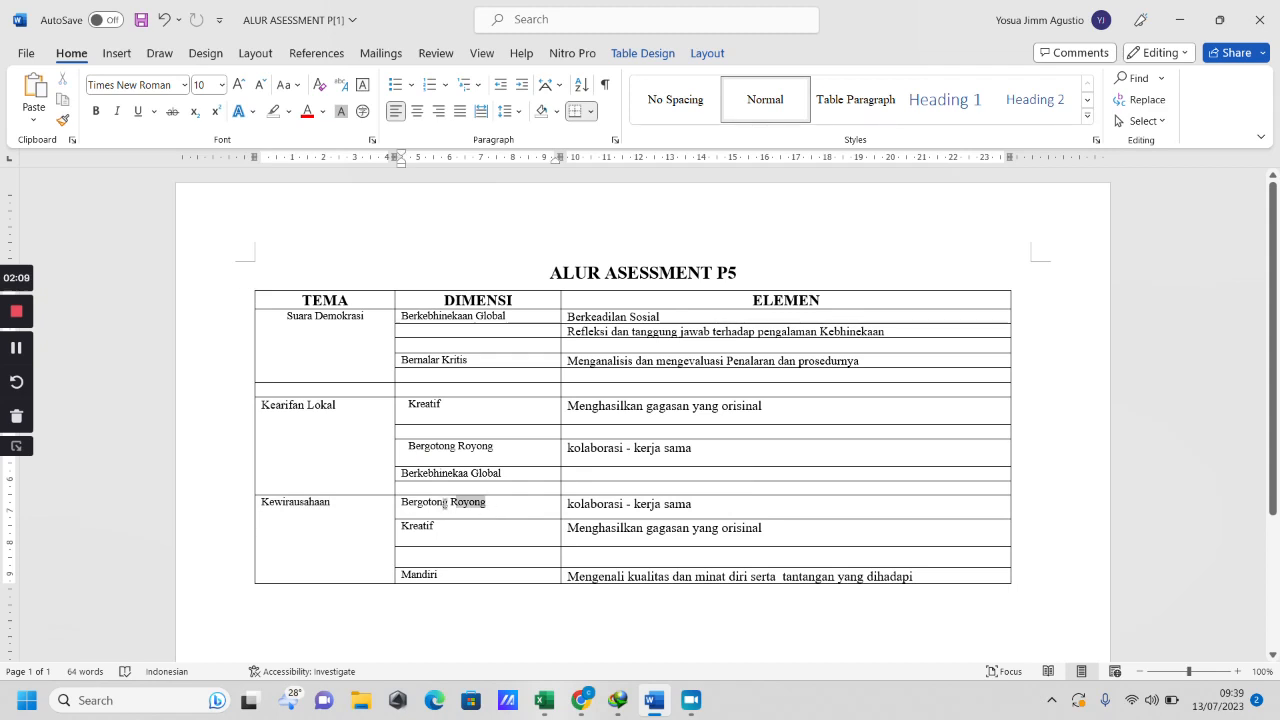
click(718, 506)
drag(630, 496, 566, 504)
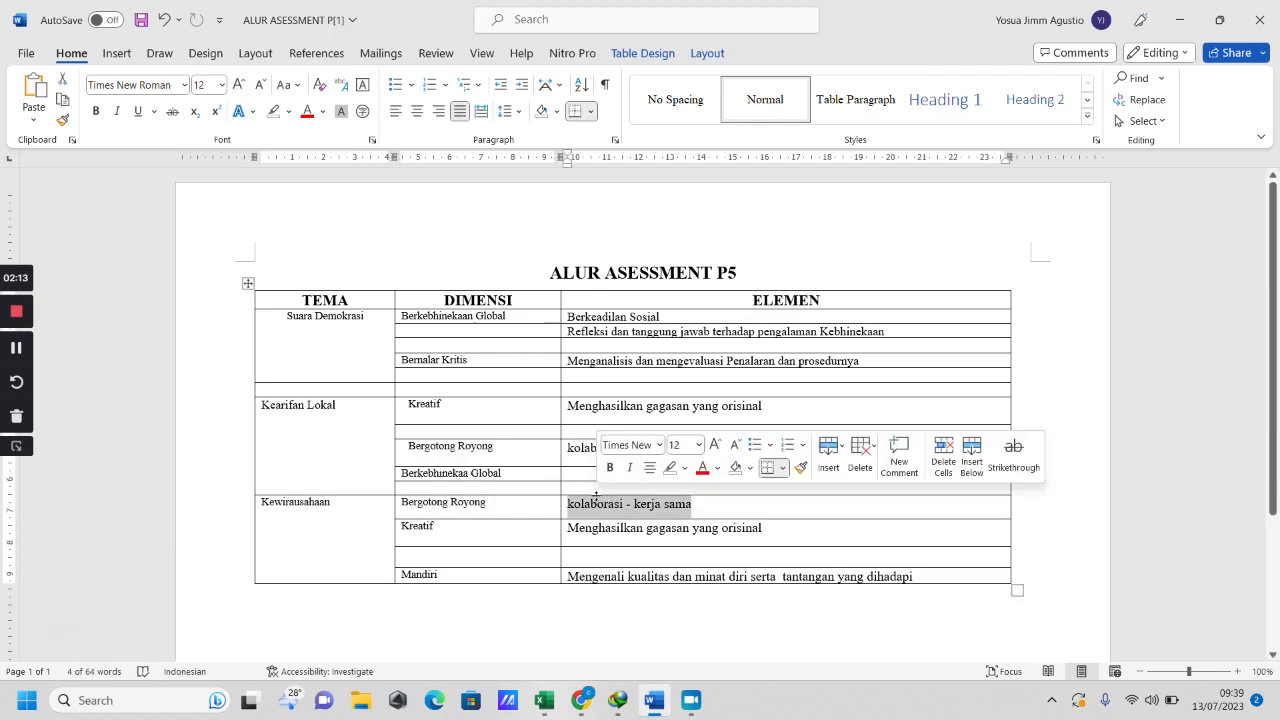
click(580, 712)
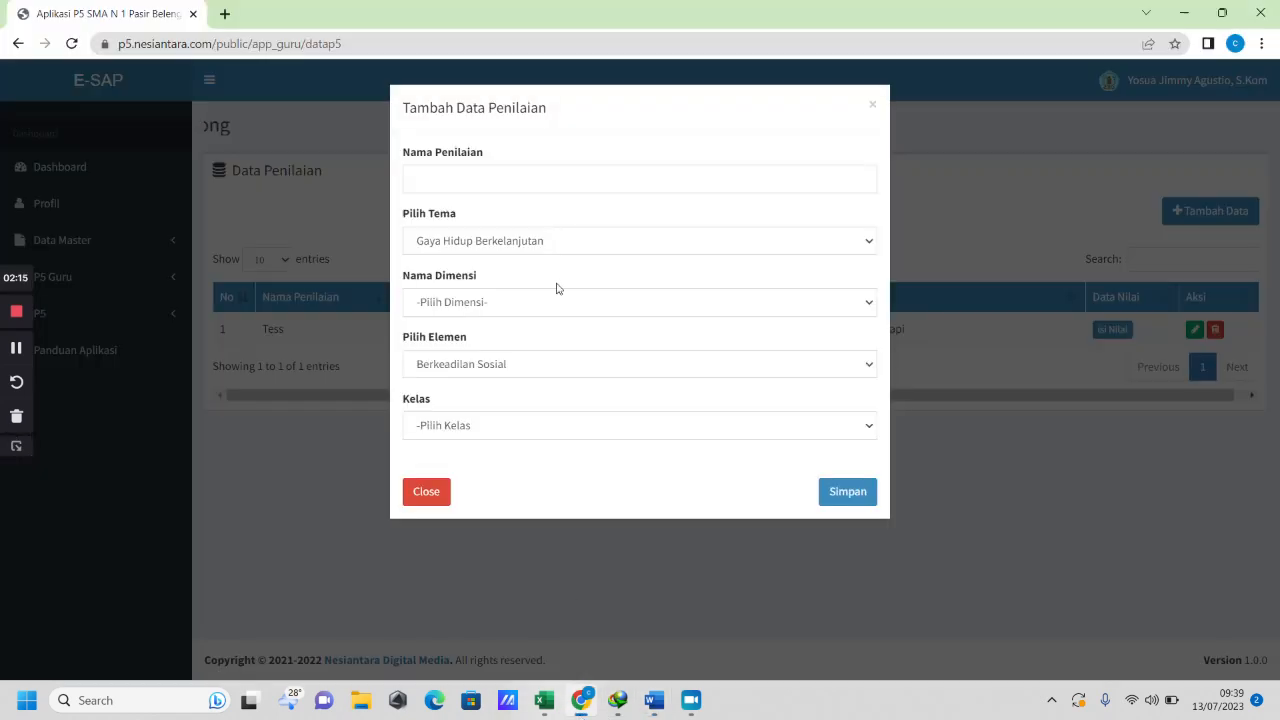
click(543, 171)
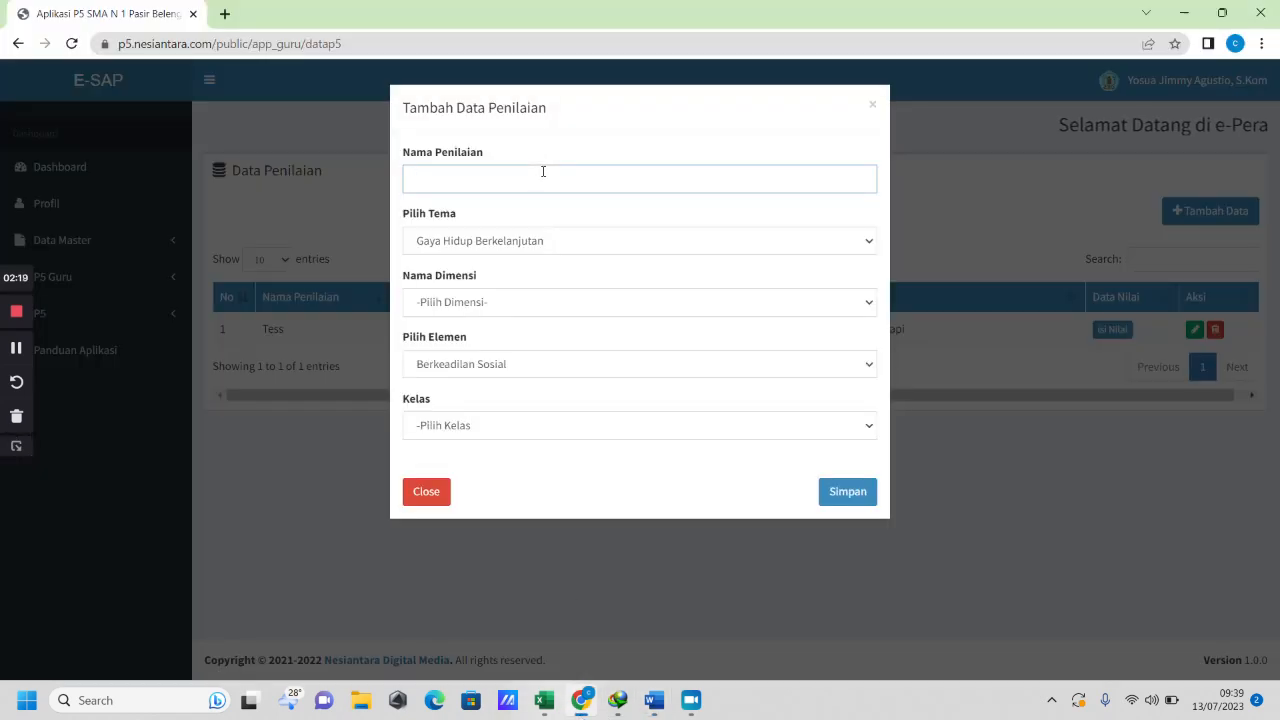
Name the assessment 'Nilai Elemen 1 Kelas X1' and choose theme Kewirausahaan
text(n)
key(BackSpace)
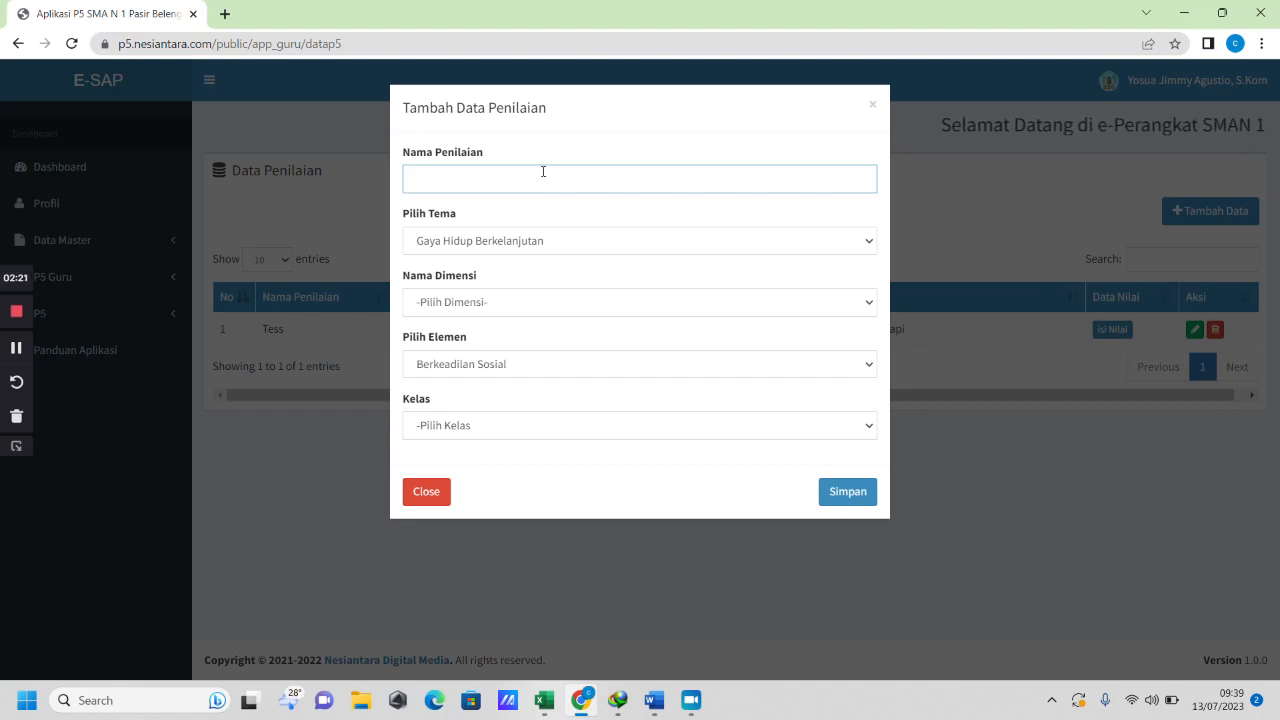
text(Nilai)
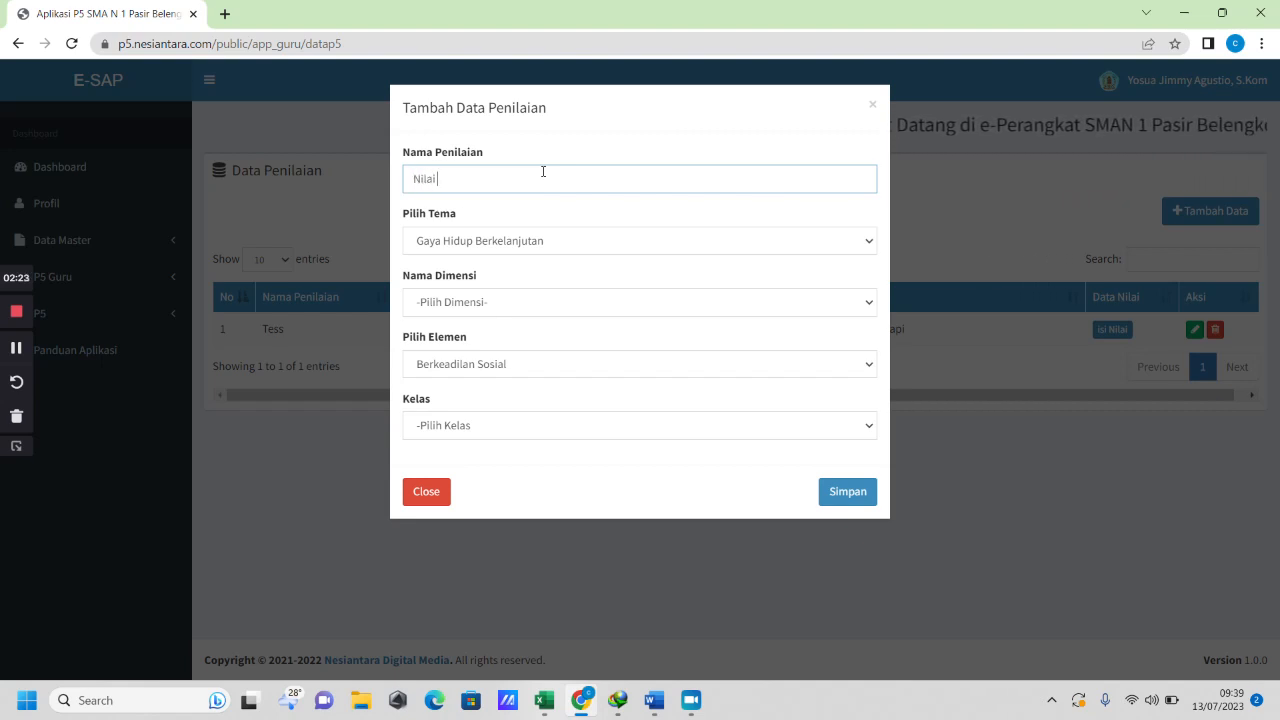
text( Elemen)
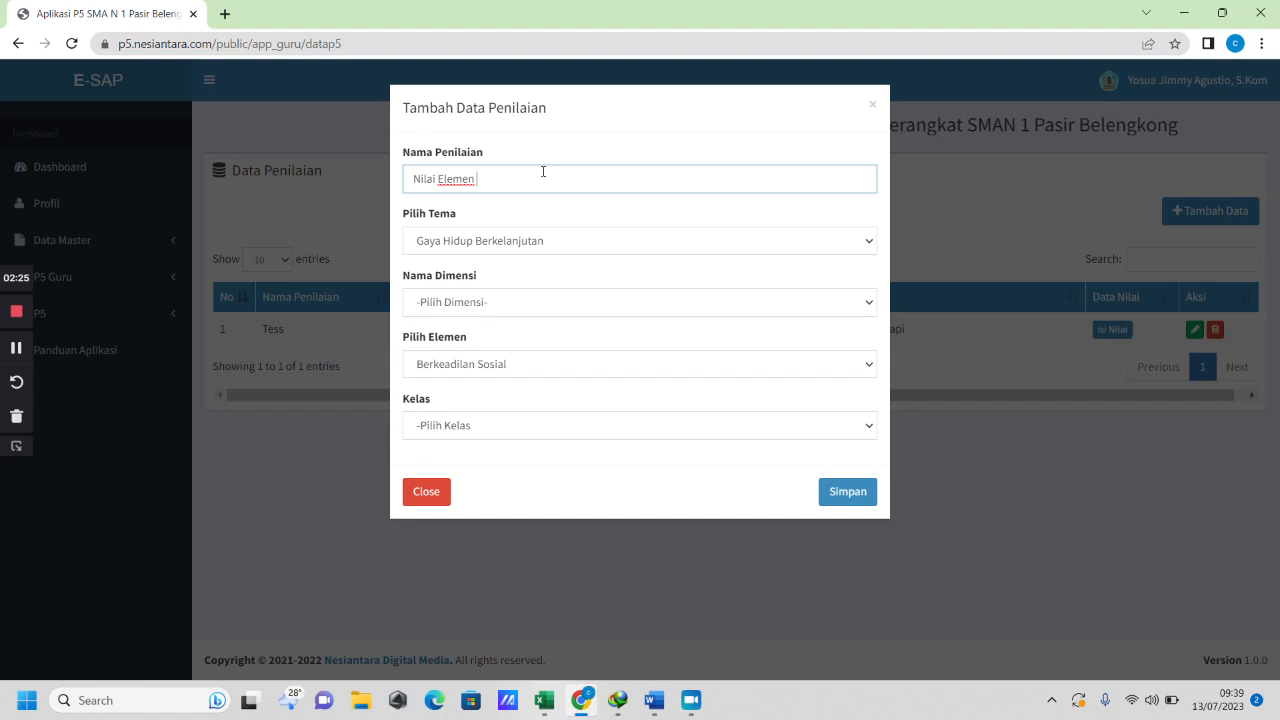
text( 1 Kelas X1)
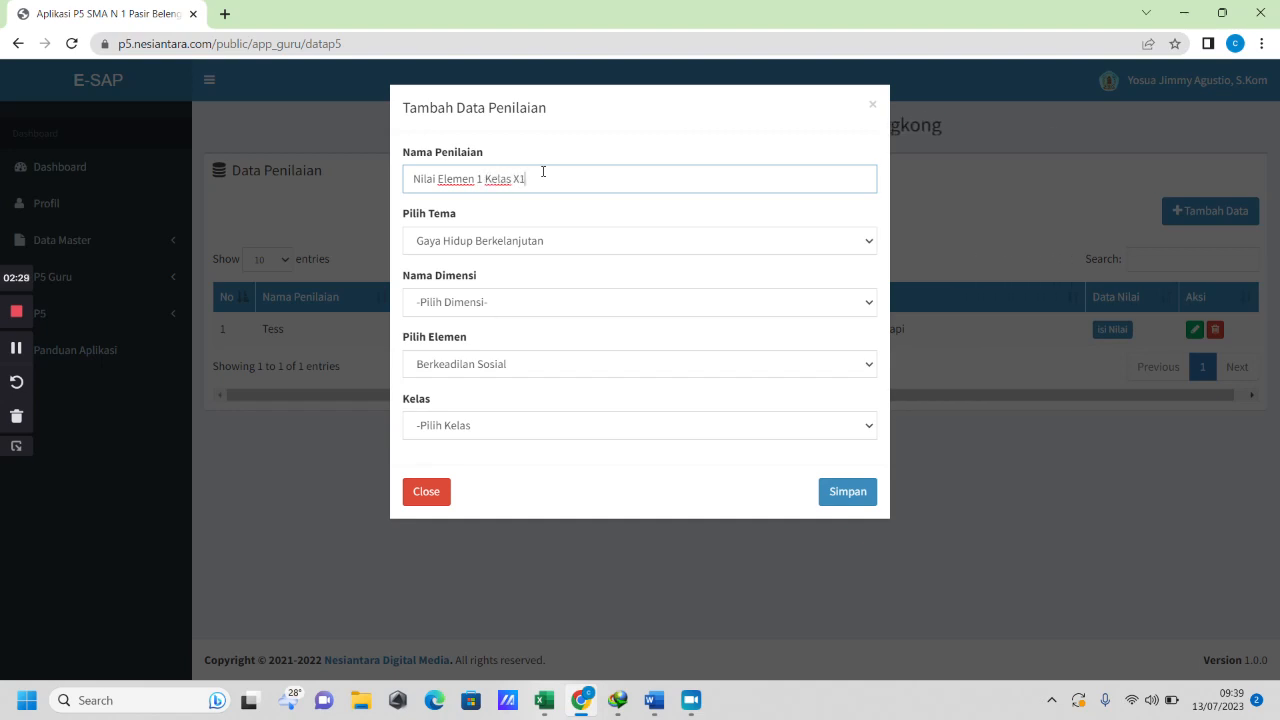
click(541, 238)
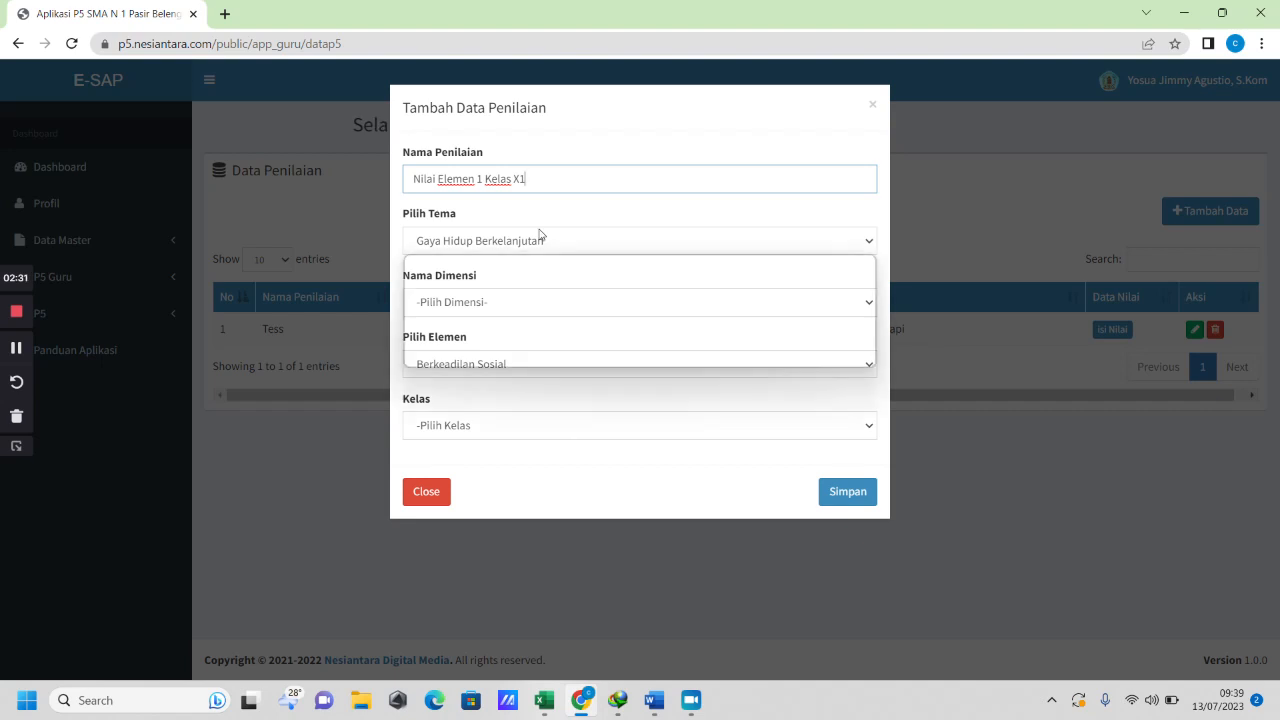
click(495, 344)
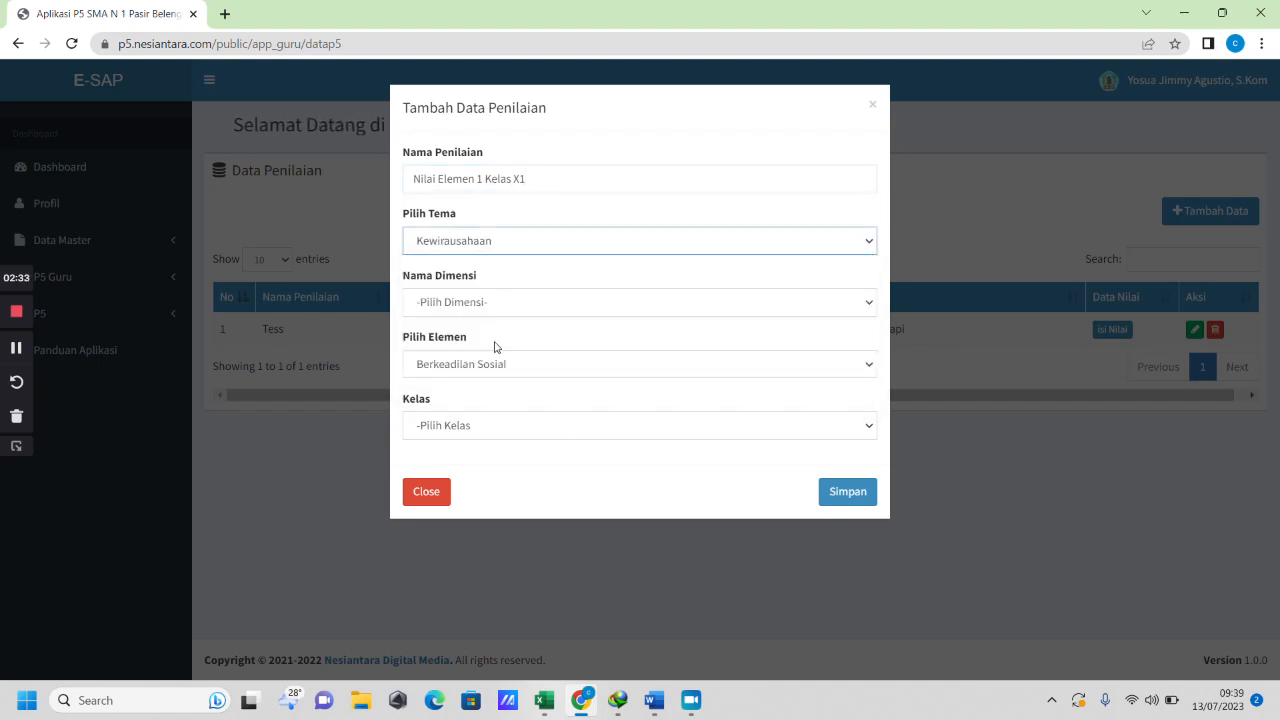
Set the dimension to Bergotong-royong, checked against the Word reference table
click(654, 700)
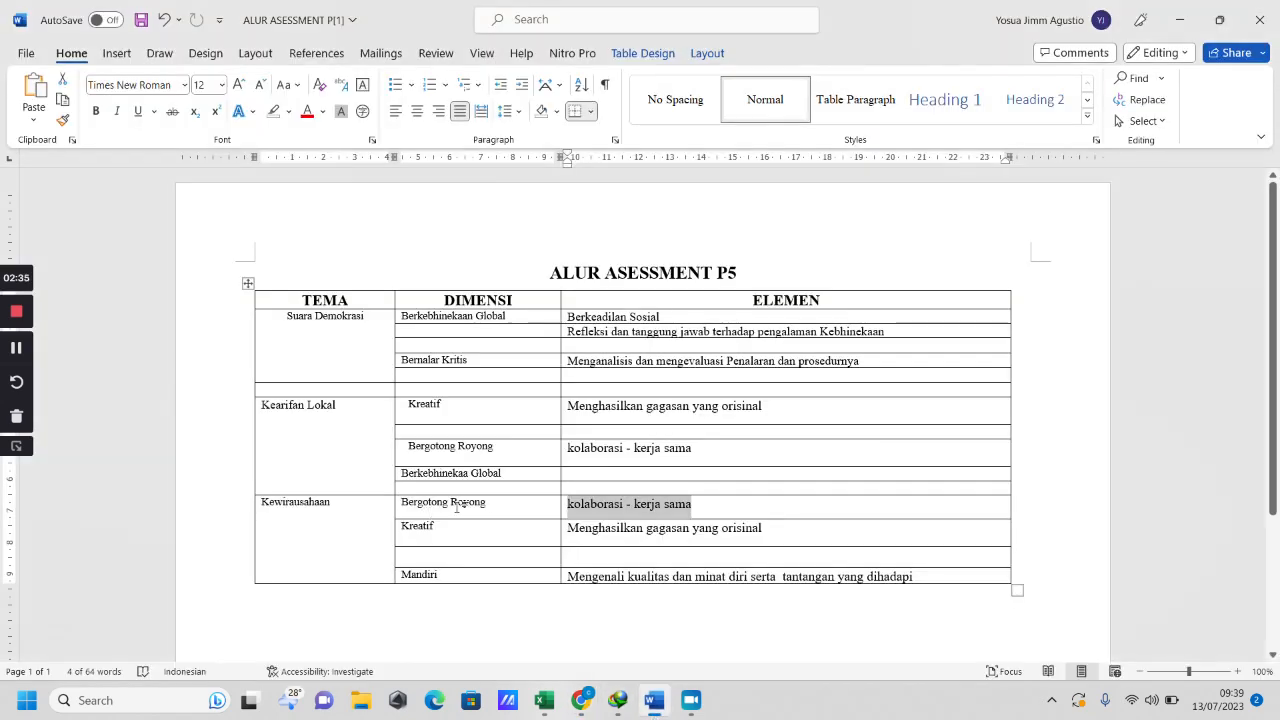
drag(492, 507, 422, 497)
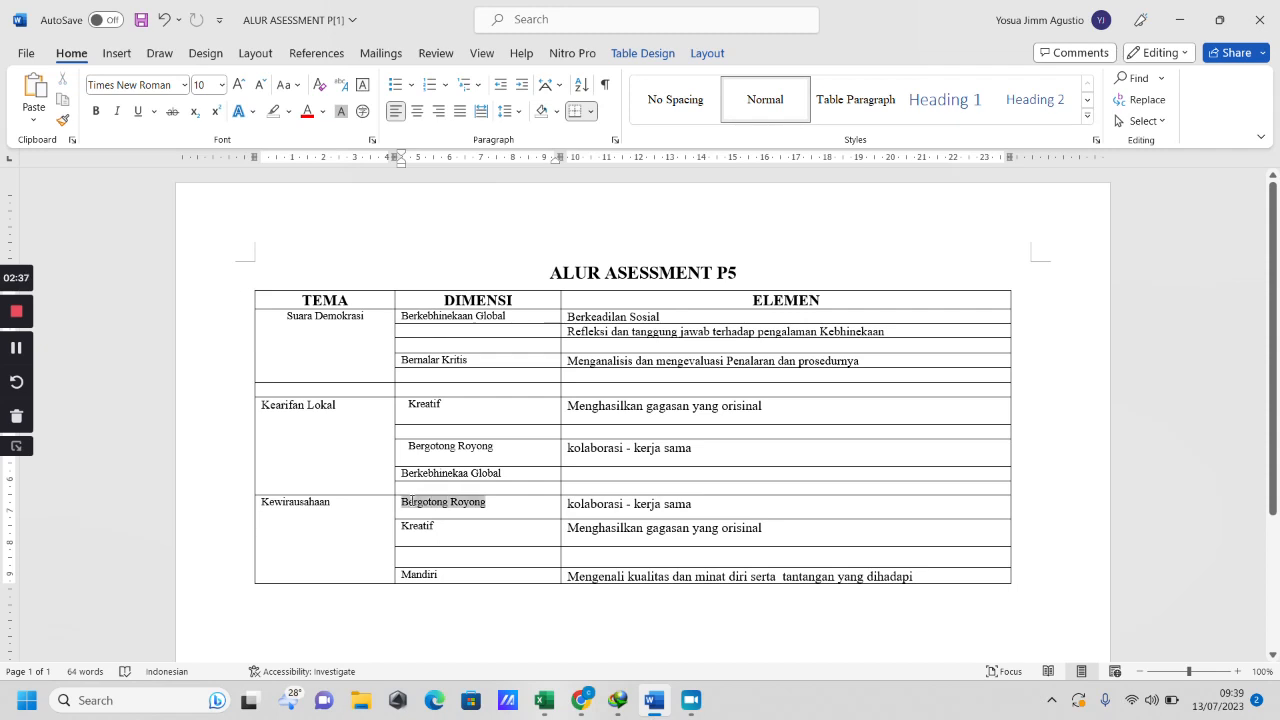
click(580, 700)
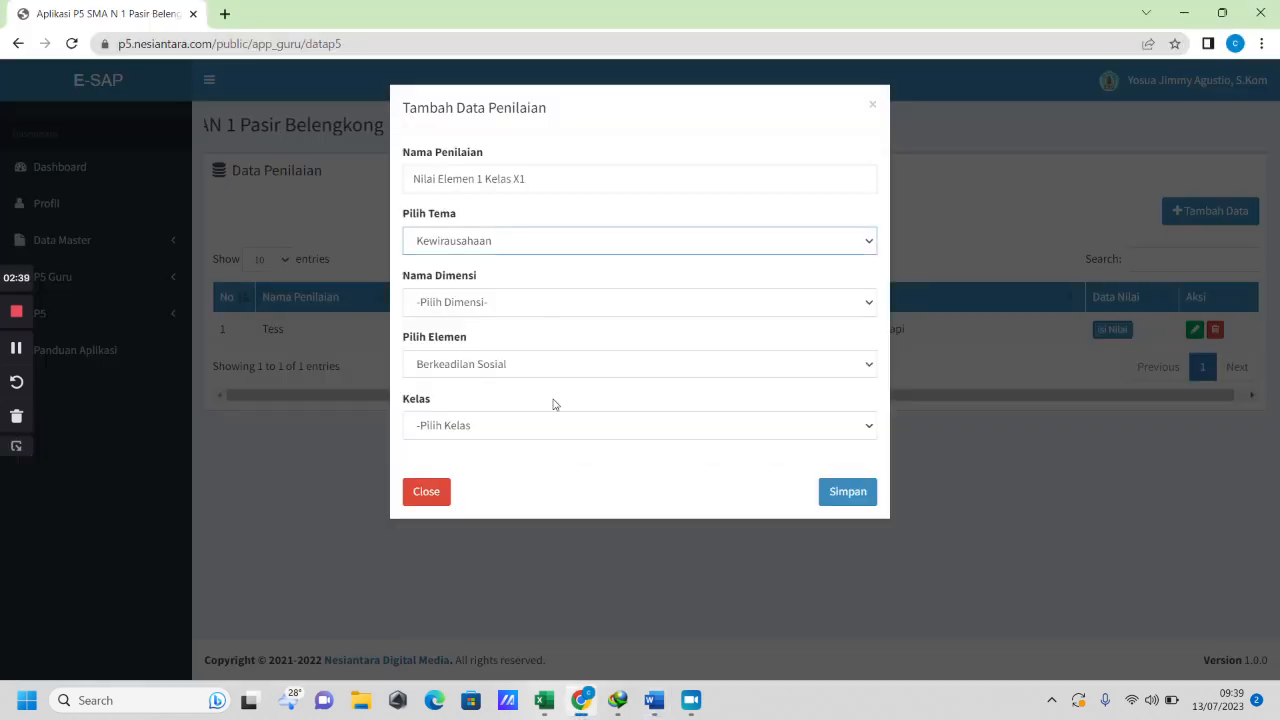
click(527, 309)
click(512, 374)
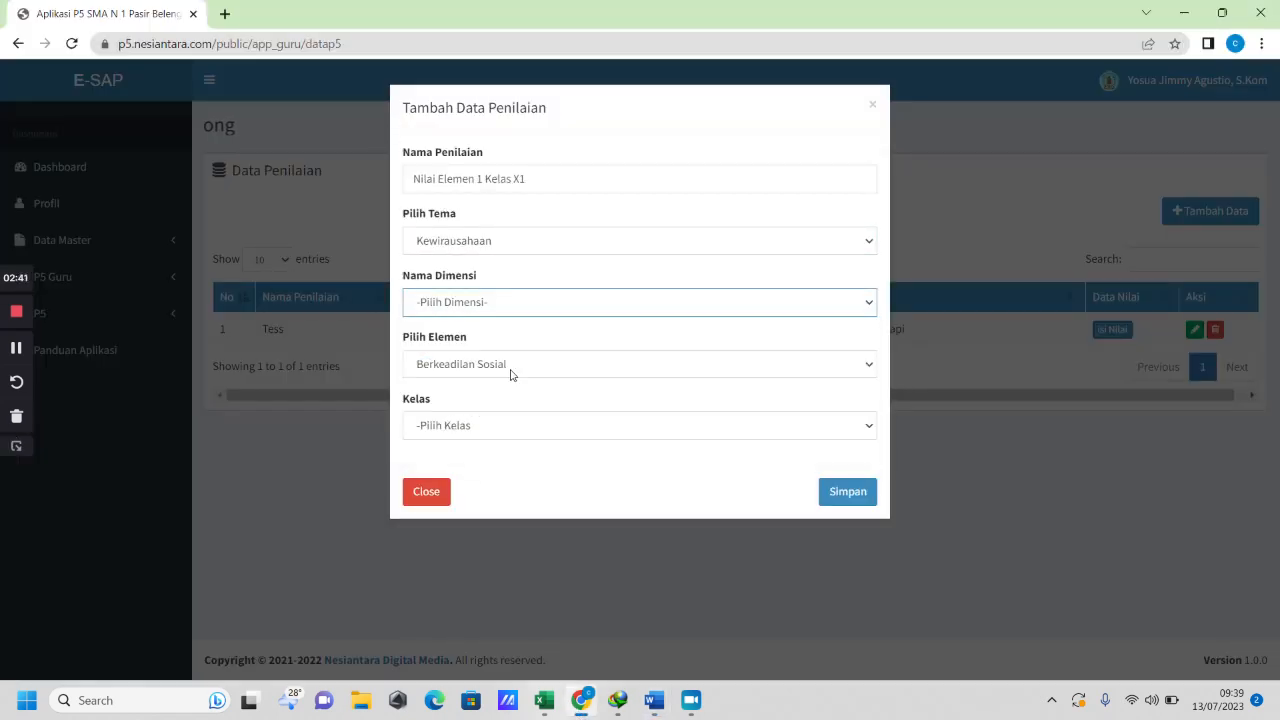
Set the element to kolaborasi - kerja sama and the class to X1
click(656, 702)
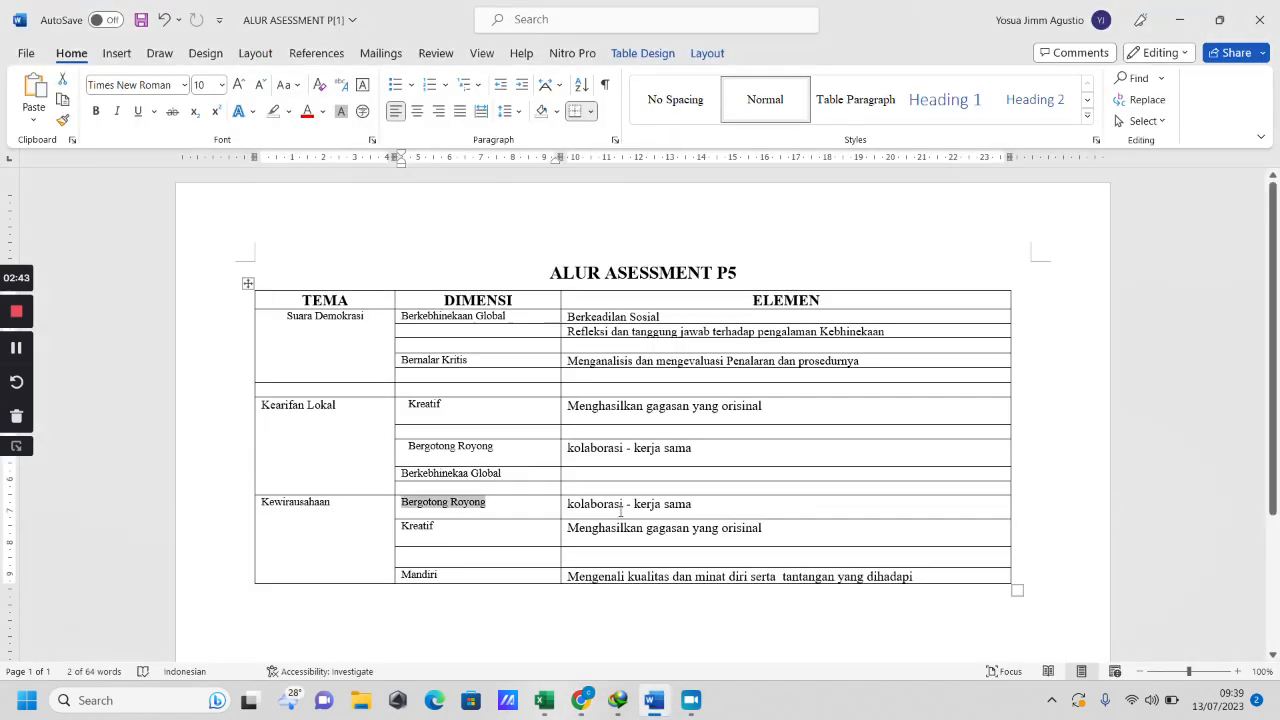
drag(697, 506, 566, 505)
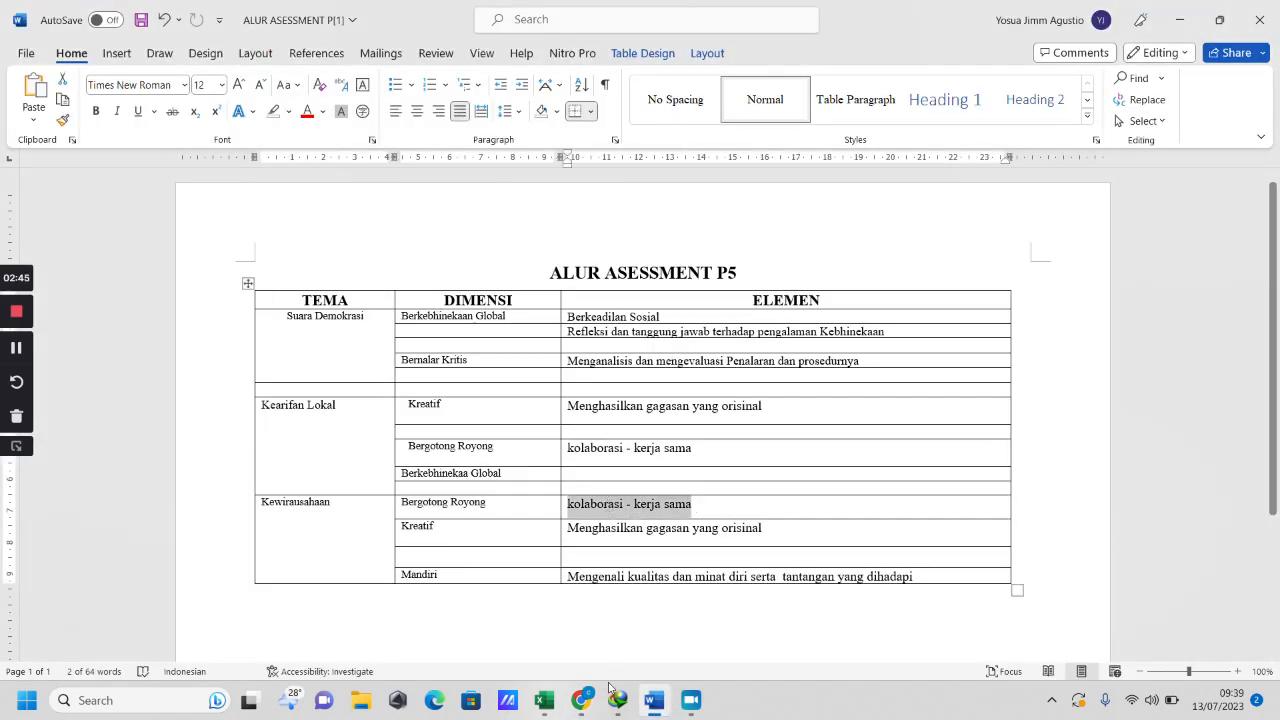
click(583, 702)
click(529, 430)
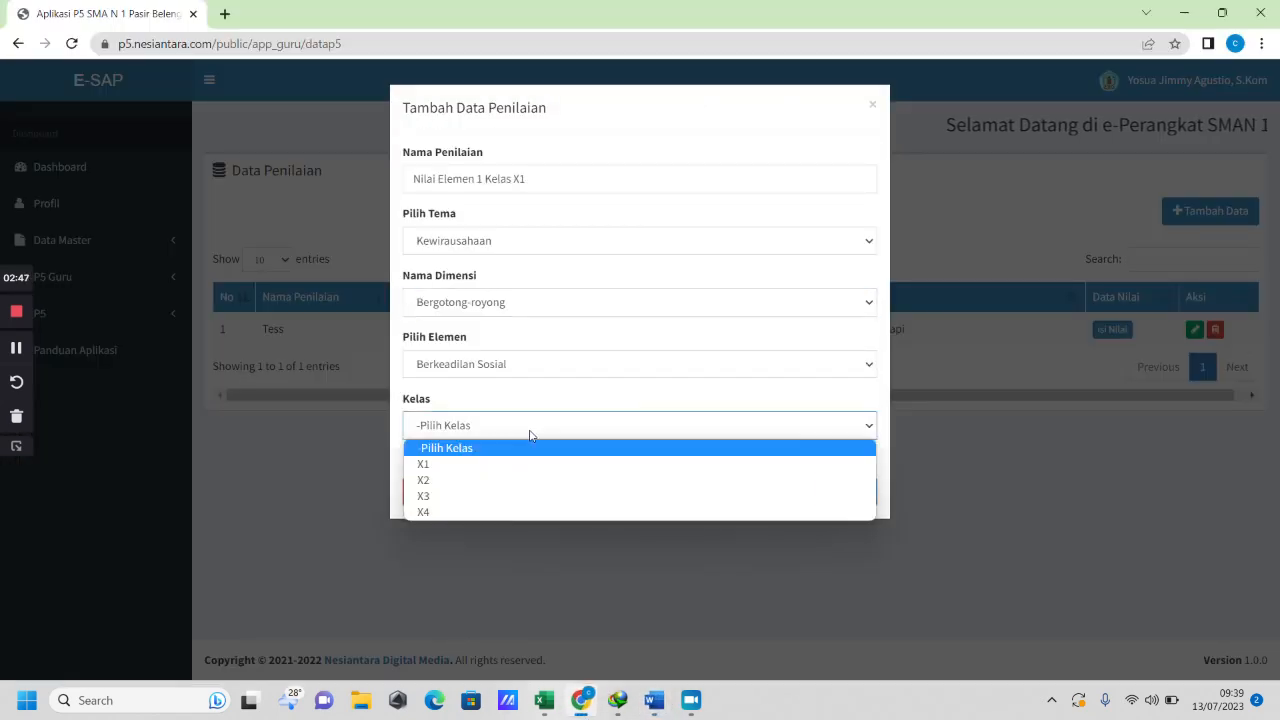
click(506, 366)
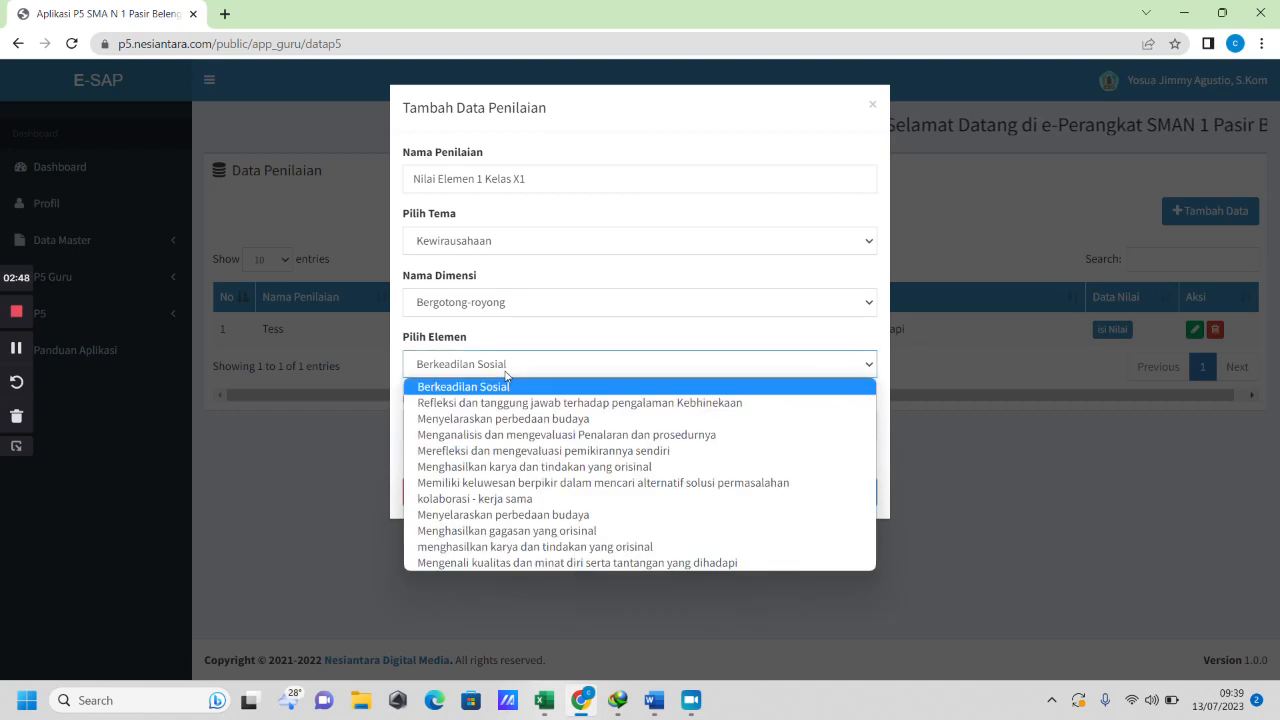
click(462, 498)
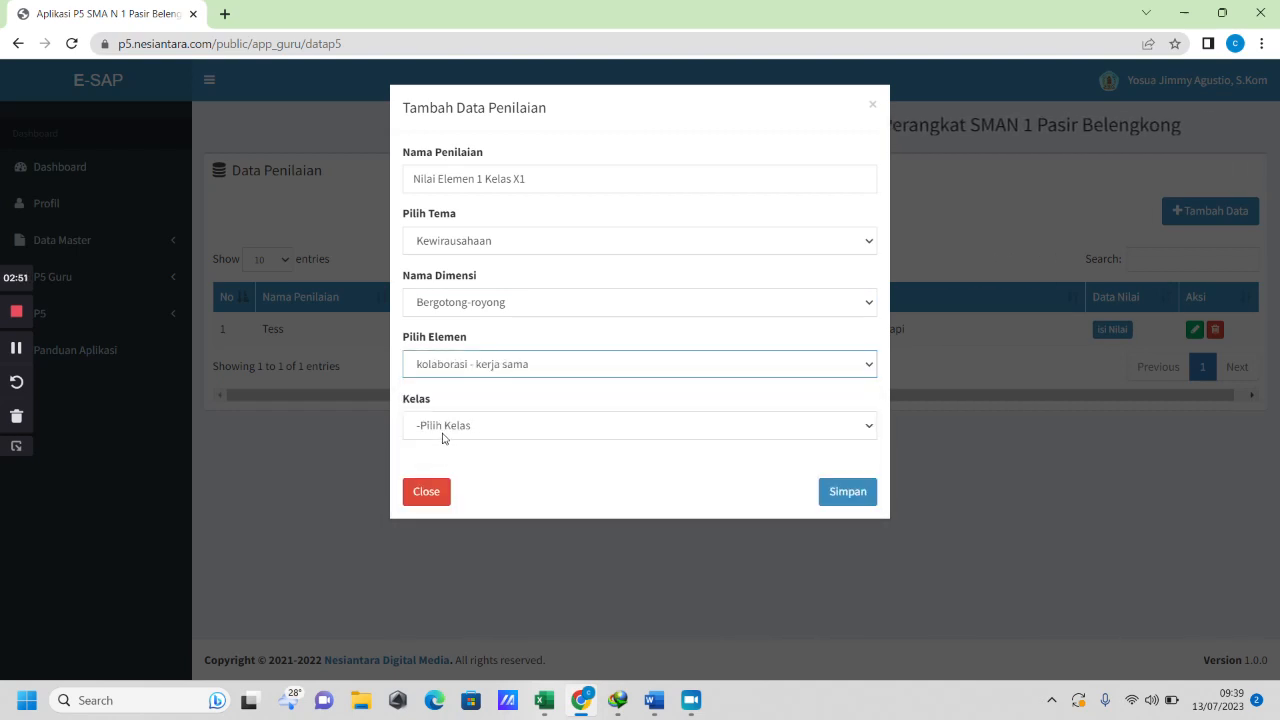
click(440, 434)
click(451, 465)
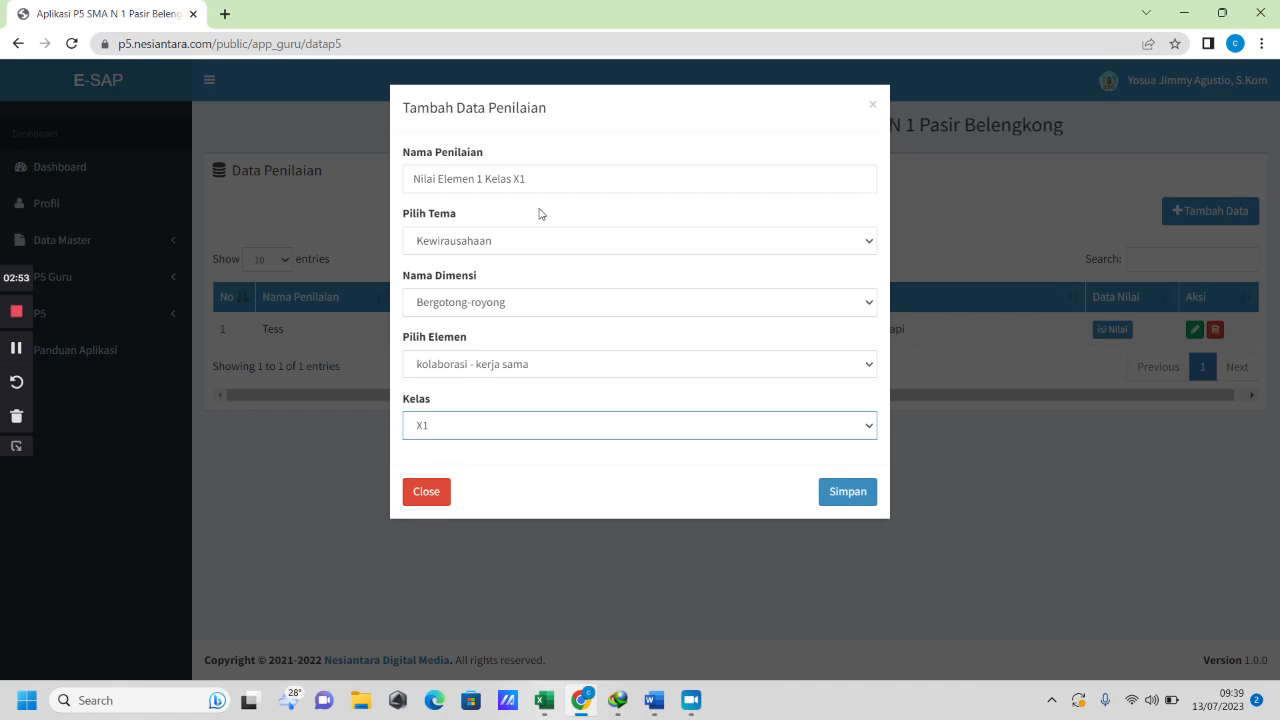
Check the name, save the assessment and dismiss the success message
click(558, 181)
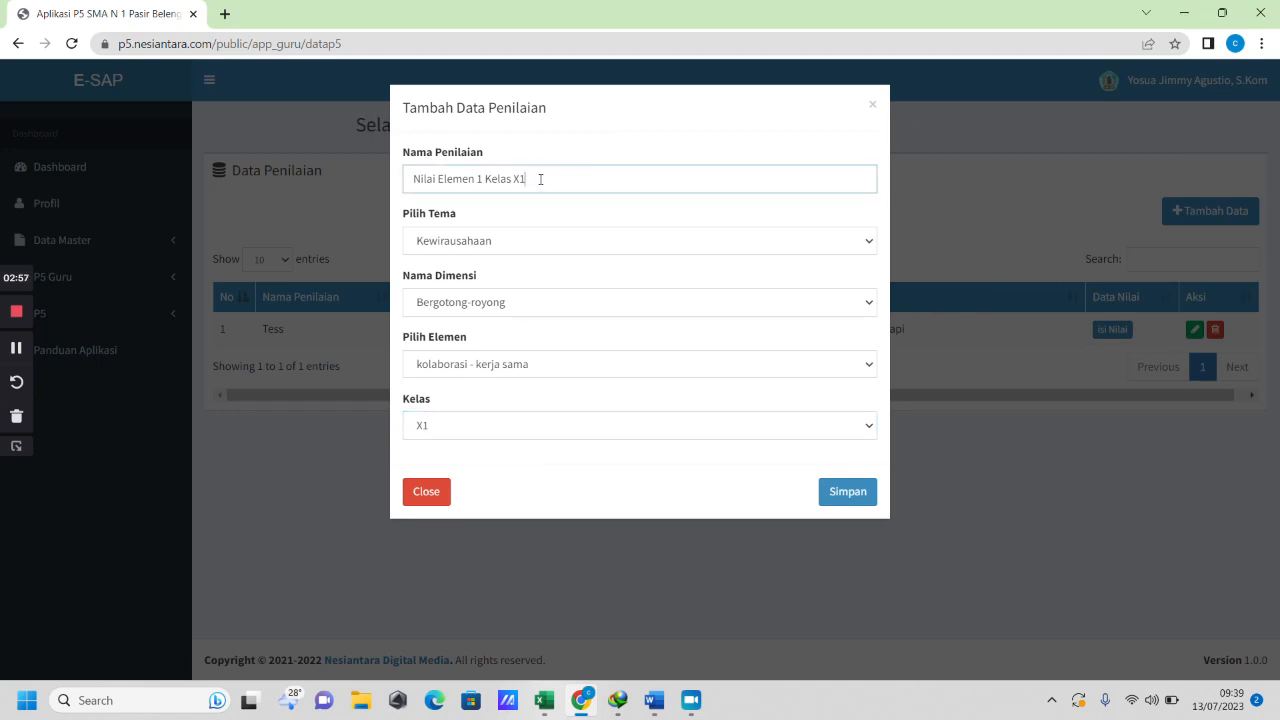
click(836, 492)
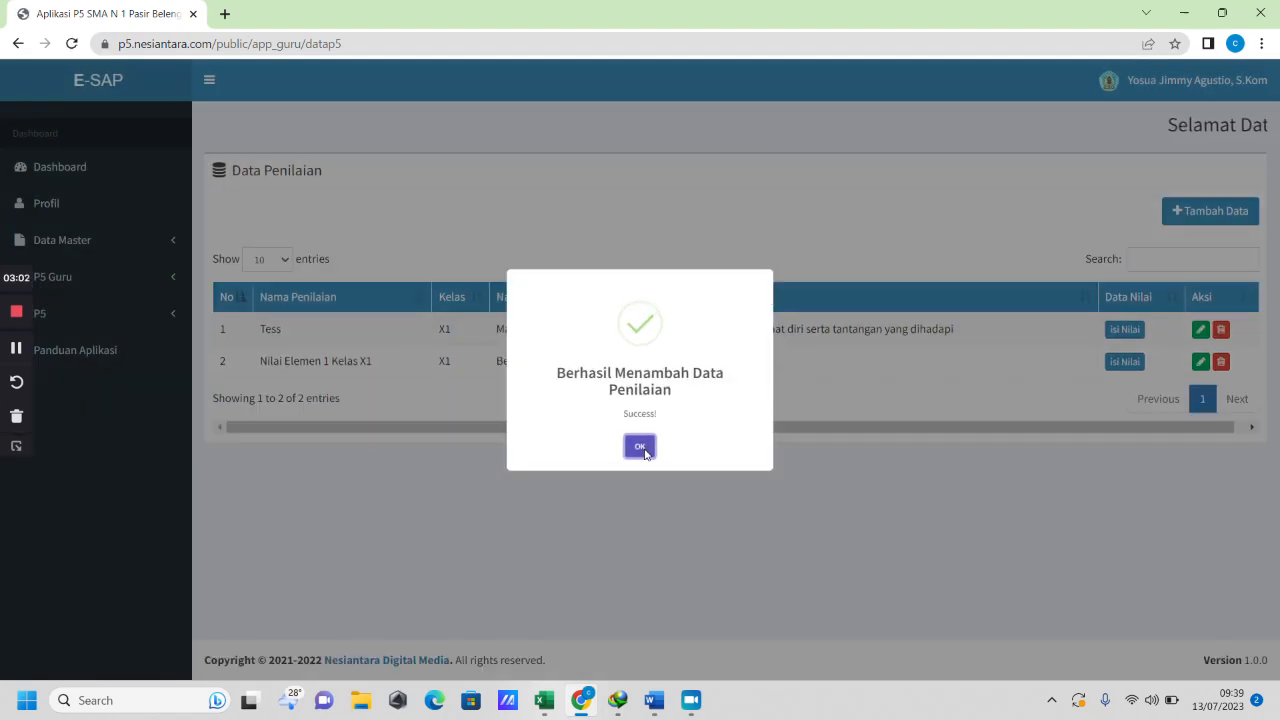
click(652, 449)
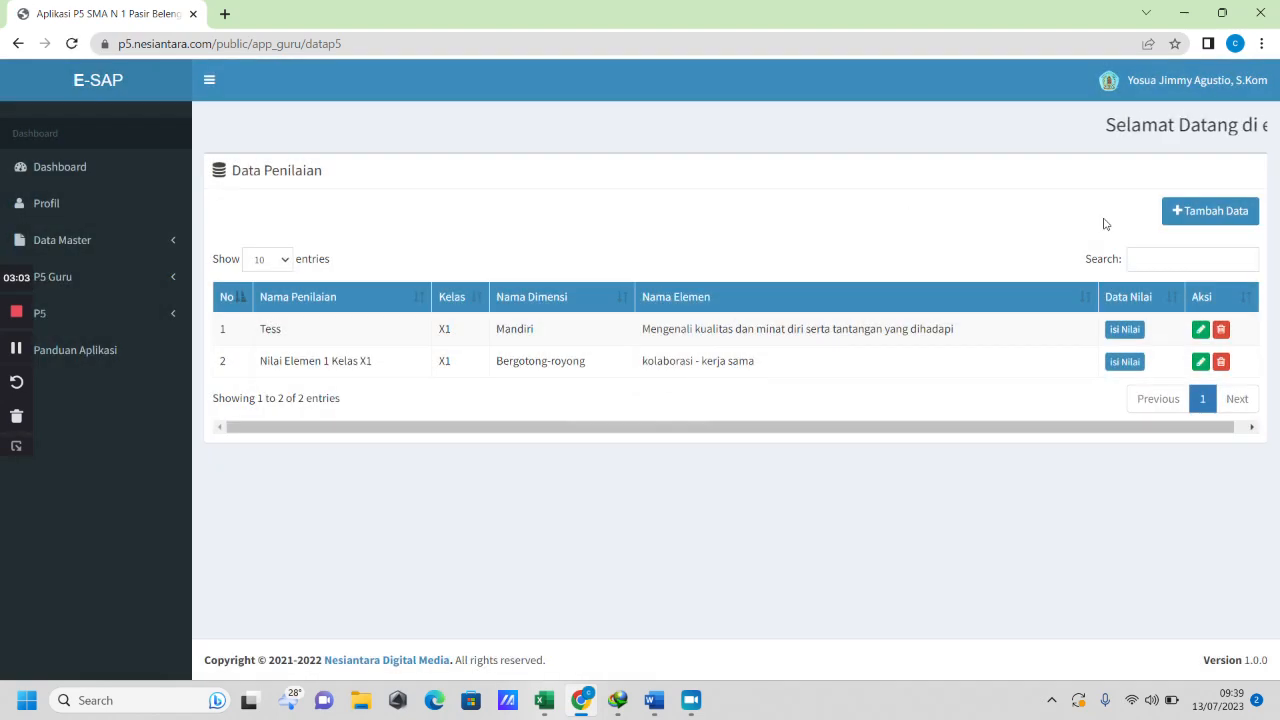
Start a new assessment named 'Nilai Elemen 1 Kelas X2', reusing the previous name
click(1233, 215)
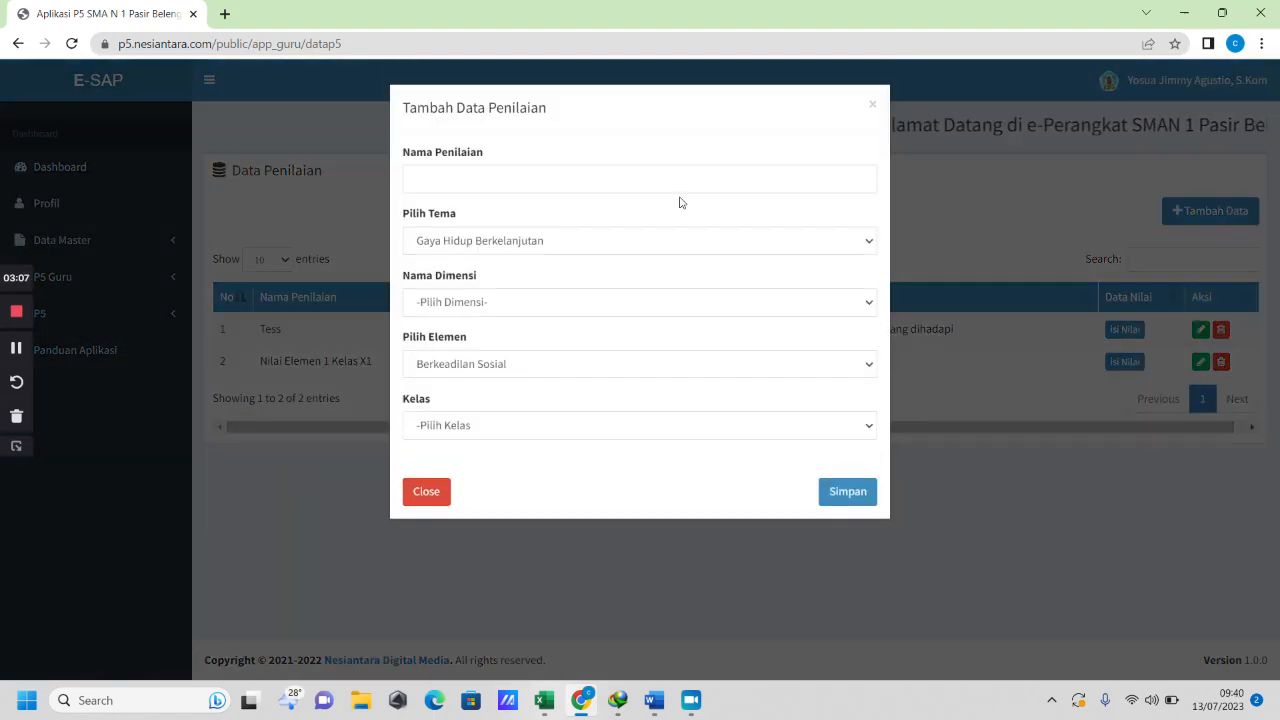
click(604, 191)
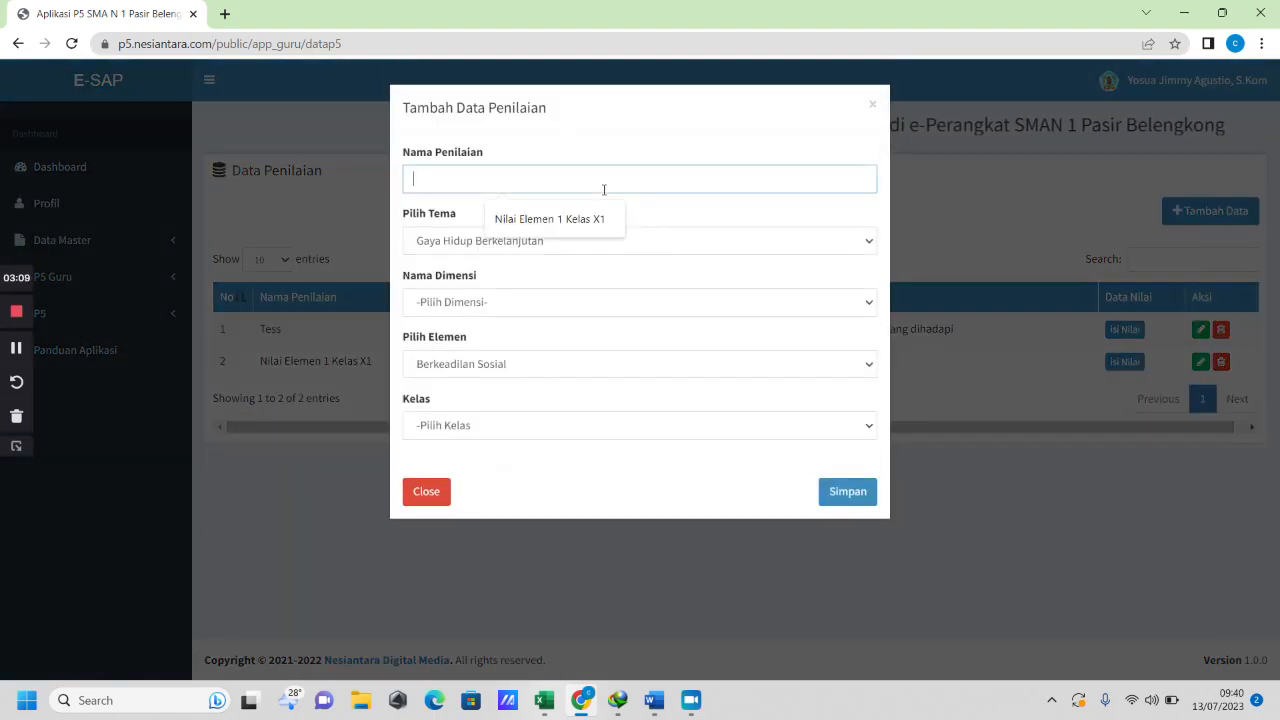
click(609, 221)
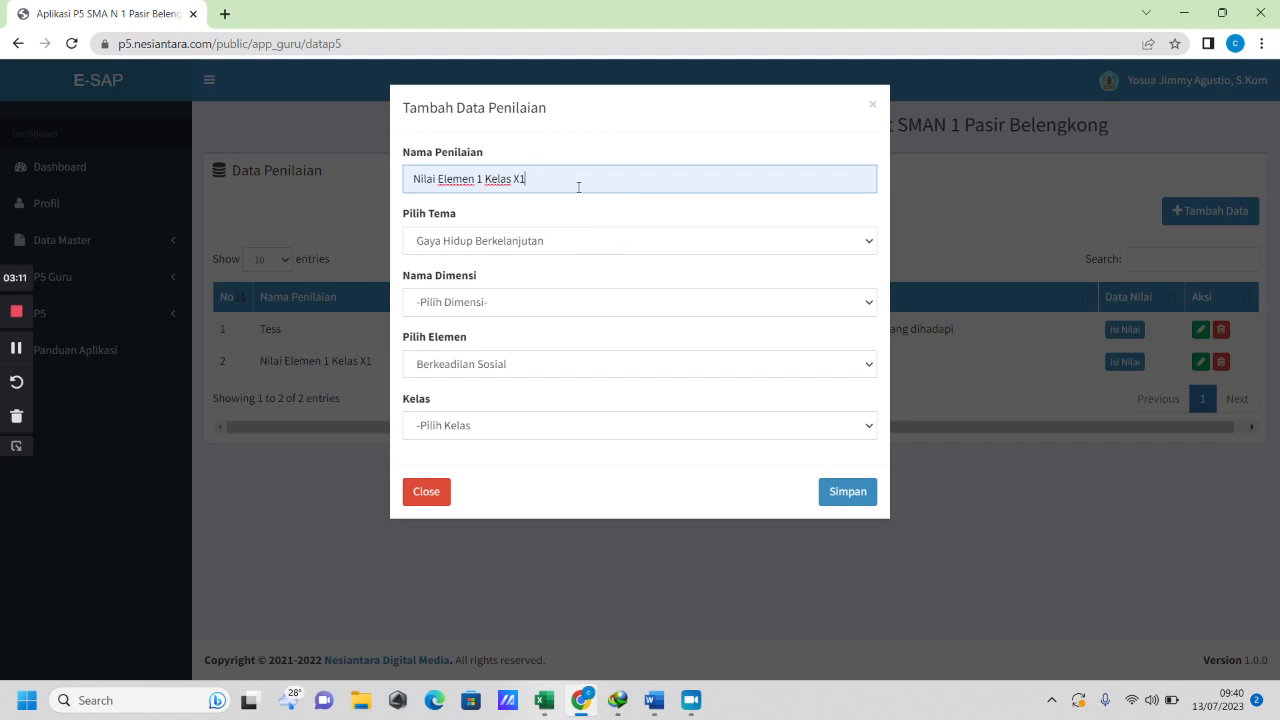
key(BackSpace)
text(2)
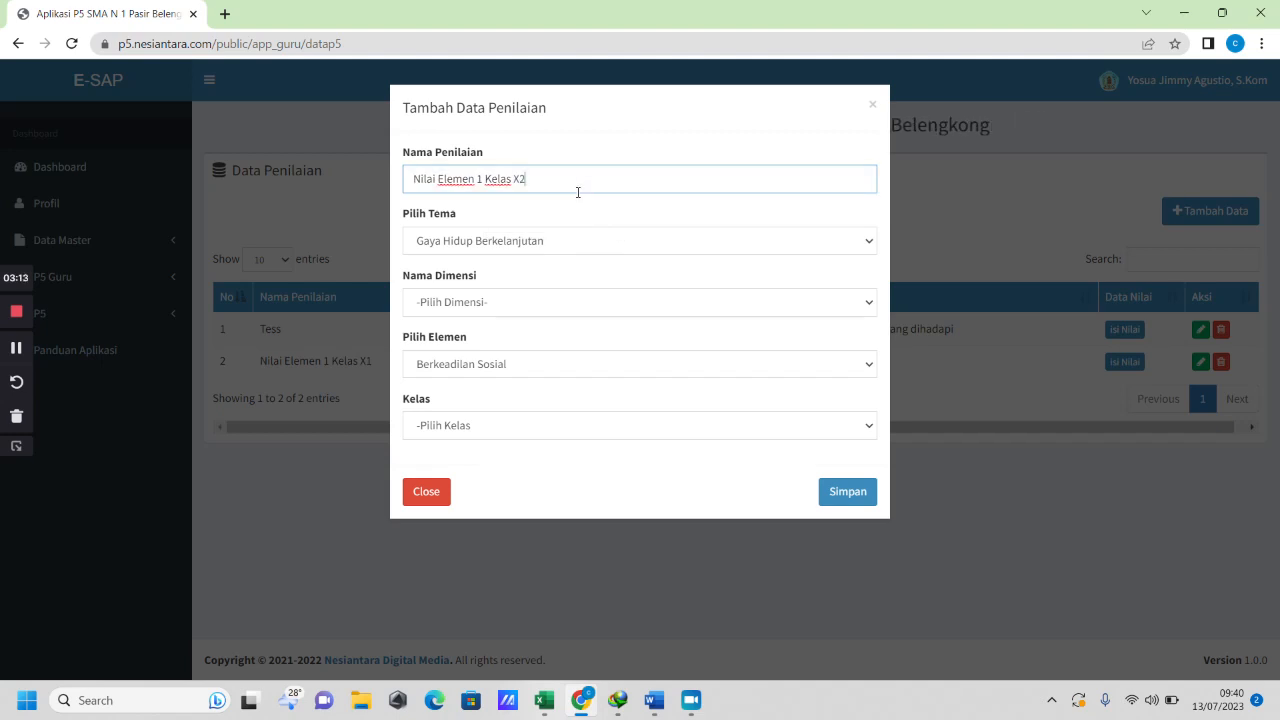
Choose Kewirausahaan, Bergotong-royong, kolaborasi - kerja sama and class X2, then save
click(577, 243)
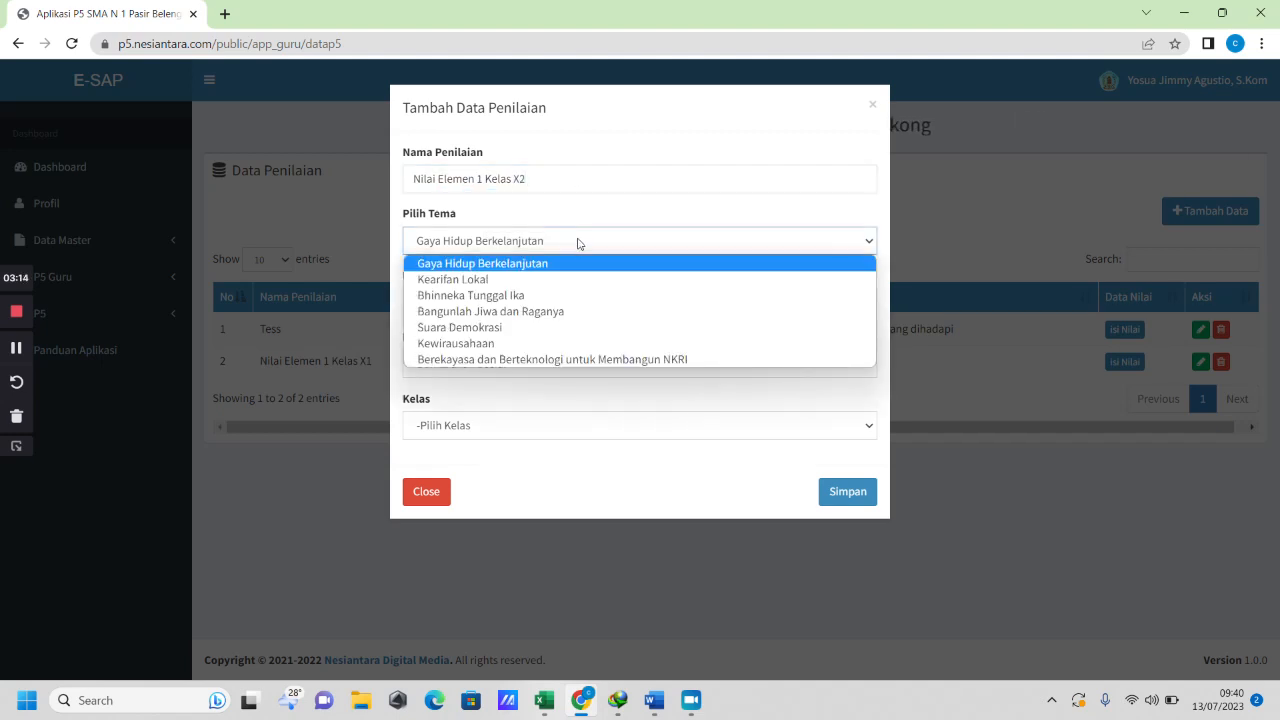
click(556, 347)
click(524, 303)
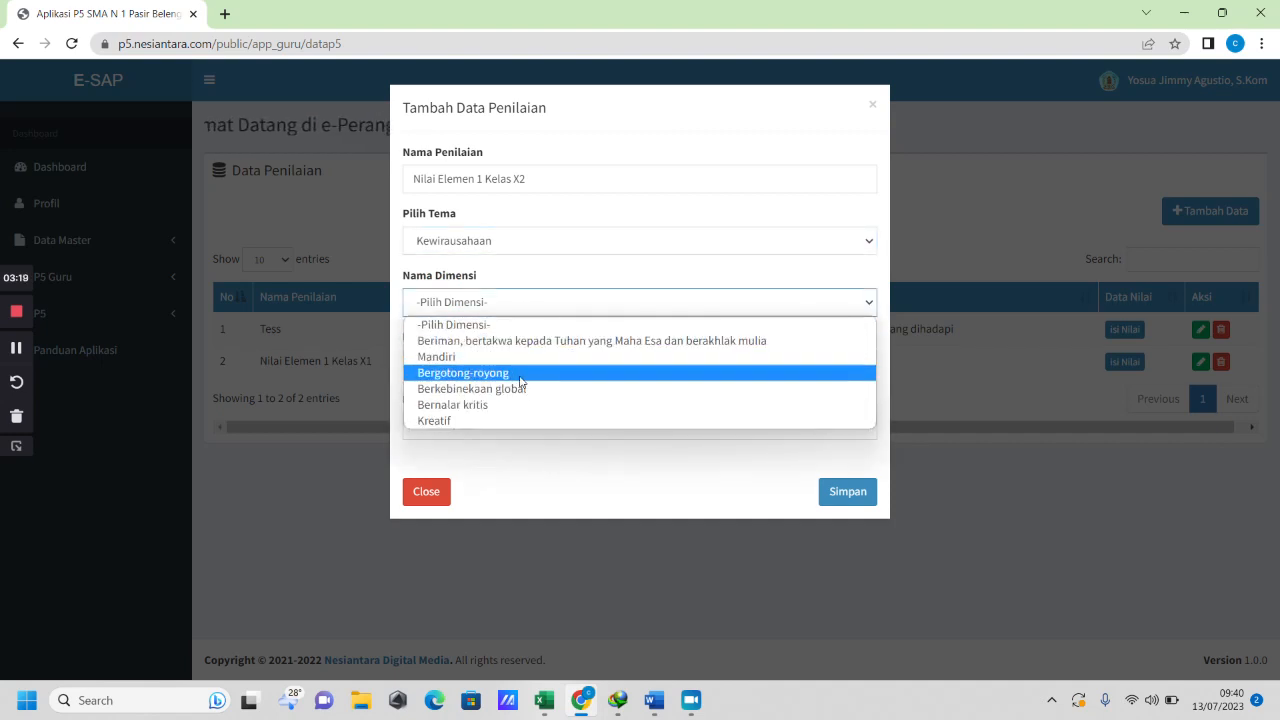
click(485, 372)
click(514, 366)
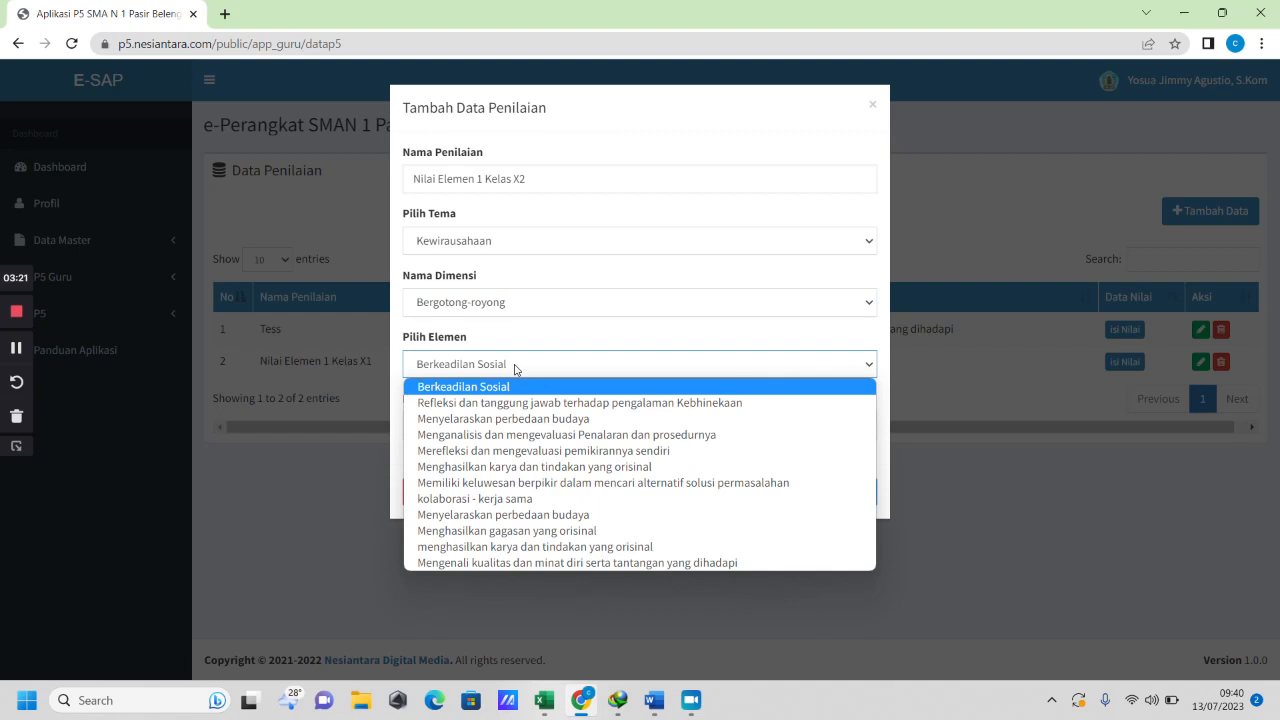
click(520, 498)
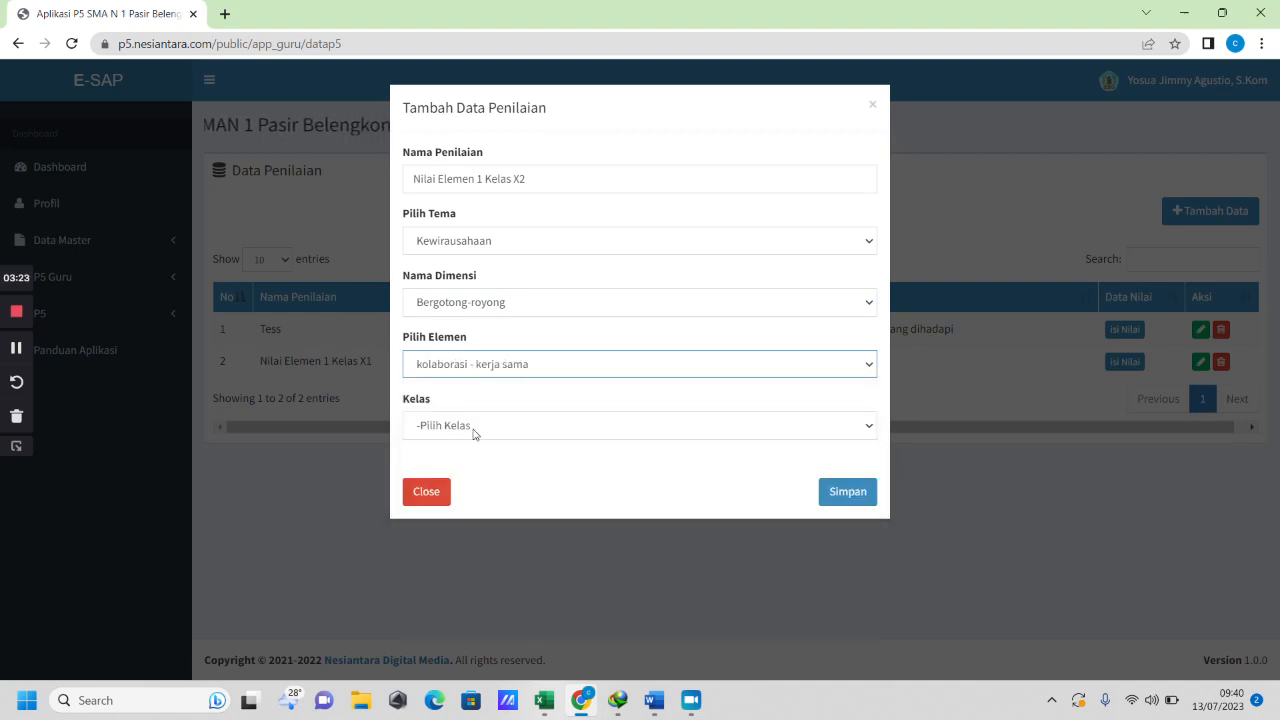
click(474, 427)
click(481, 484)
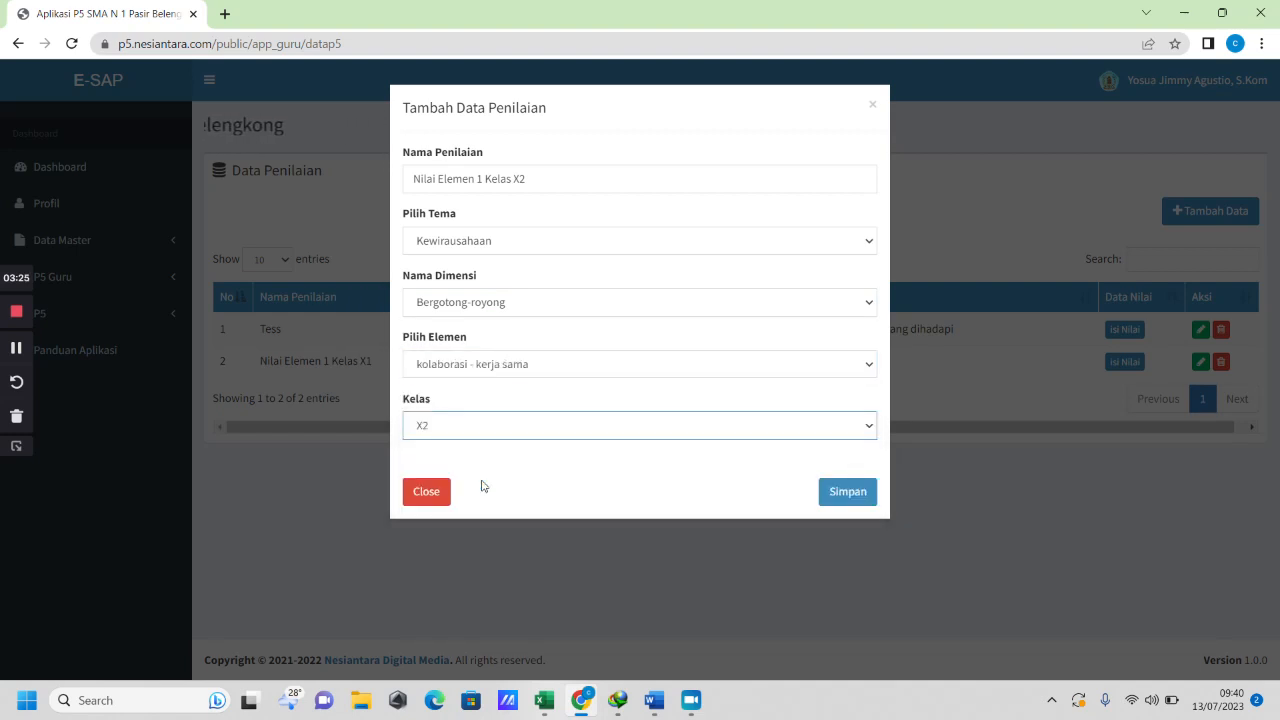
click(840, 509)
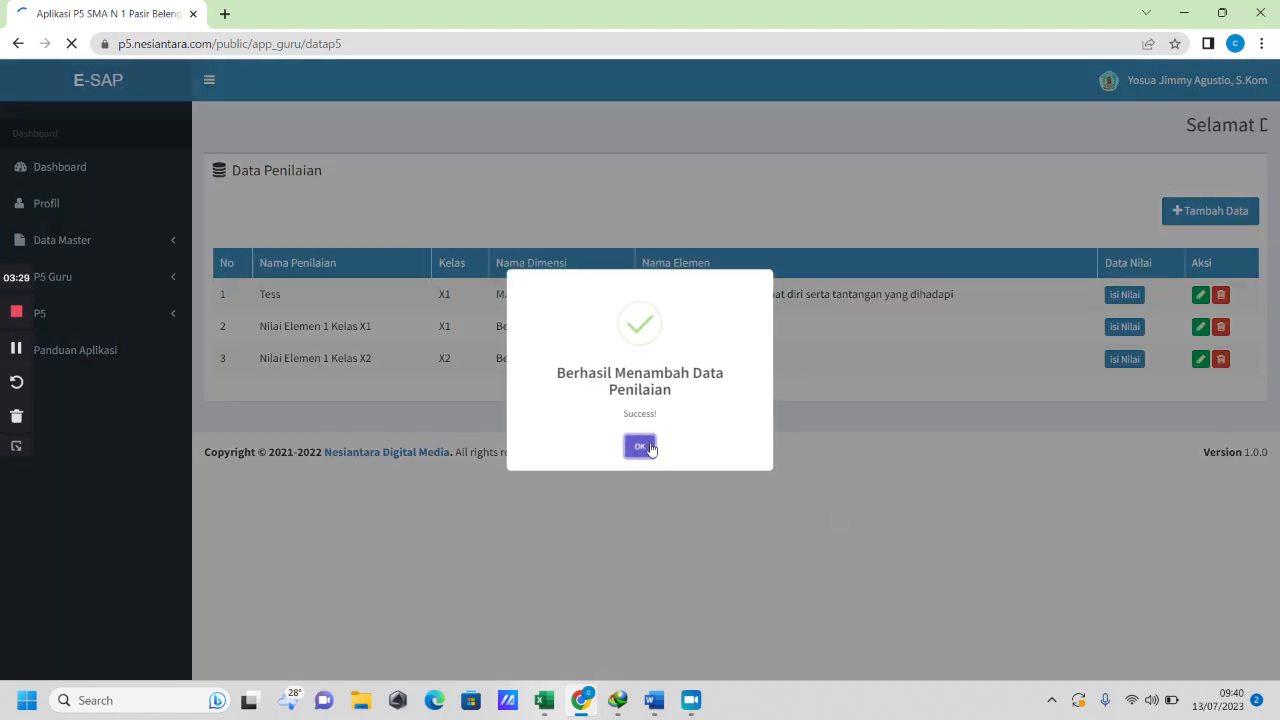
click(640, 447)
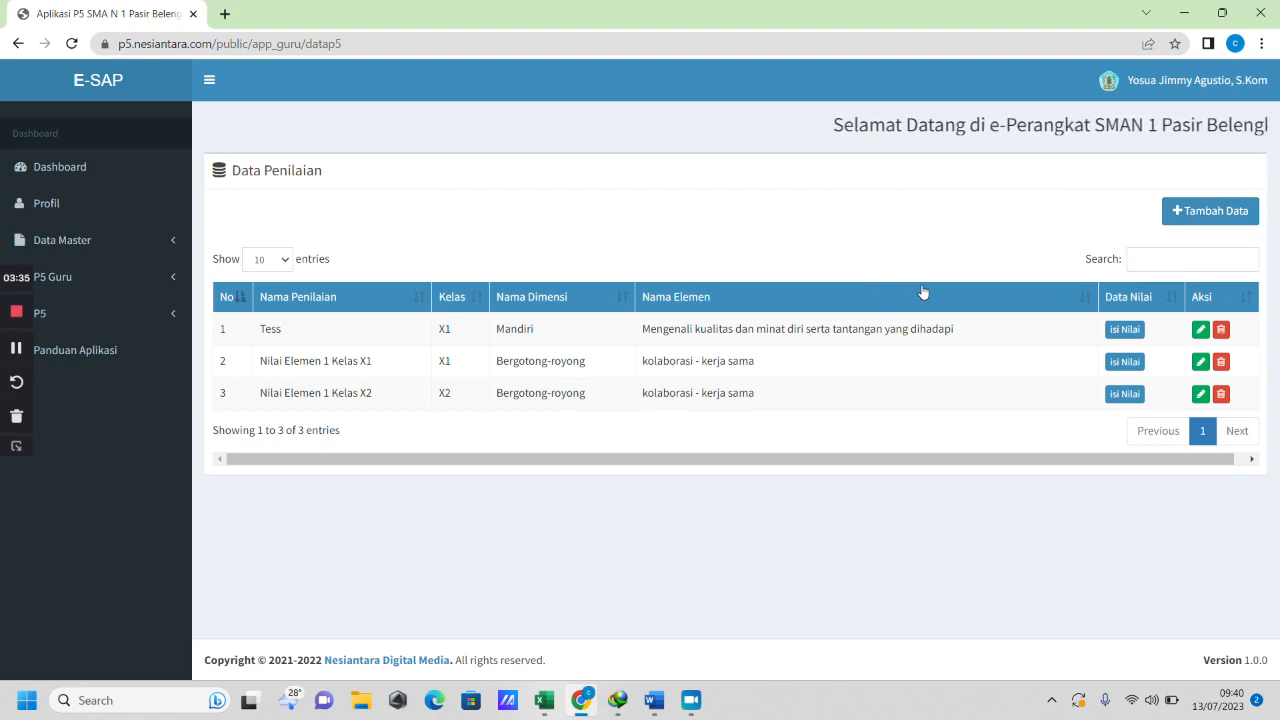
Bring up the ALUR ASESSMENT P5 Word table, switching back and forth with the E-SAP list
click(655, 702)
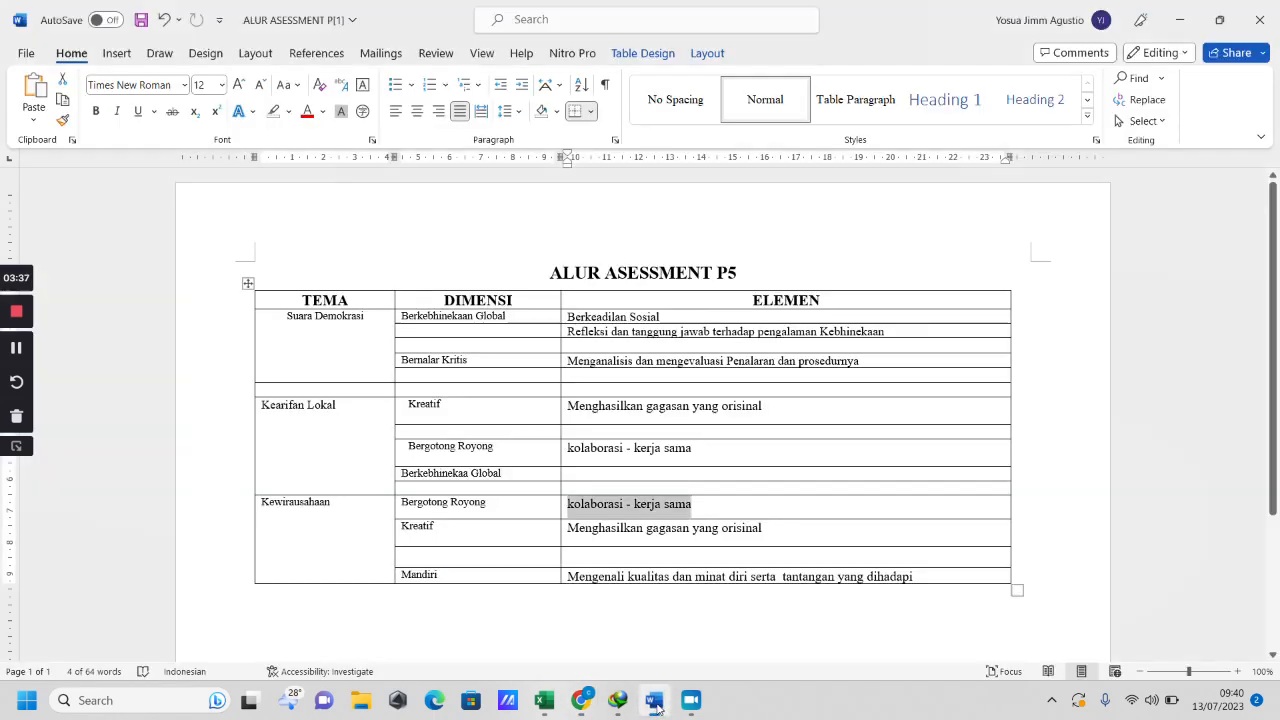
drag(369, 319, 298, 325)
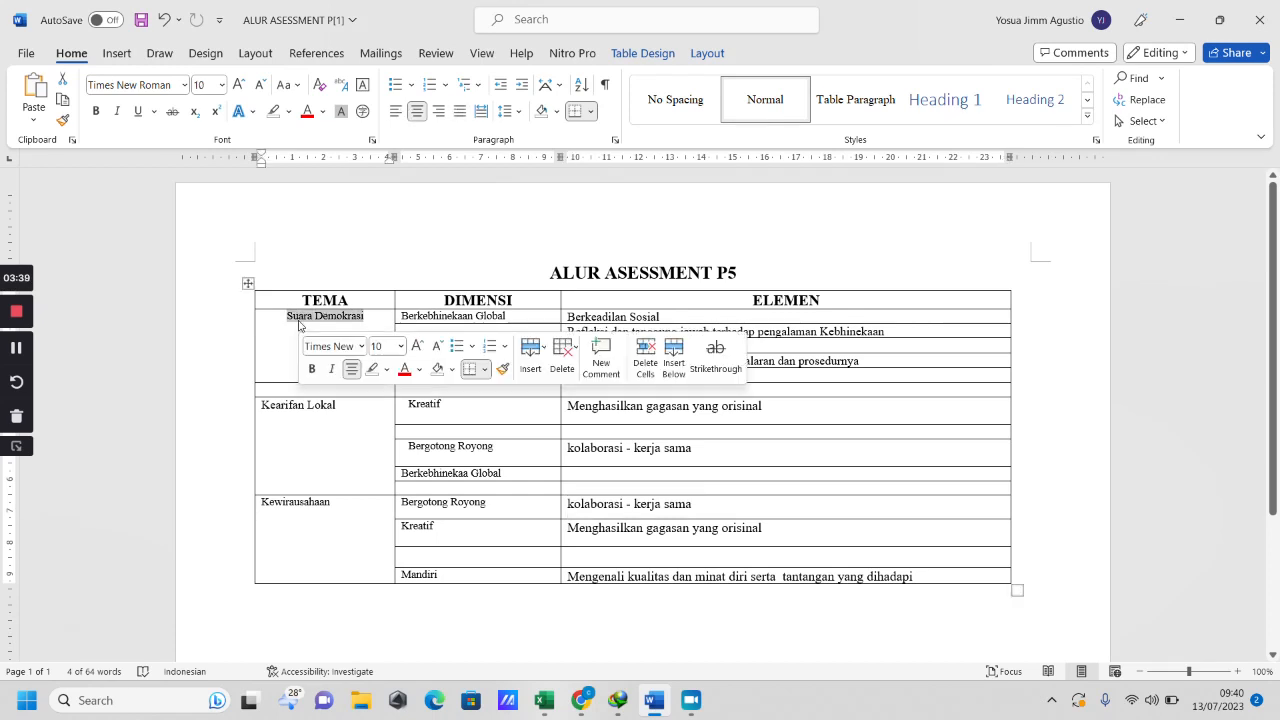
click(512, 315)
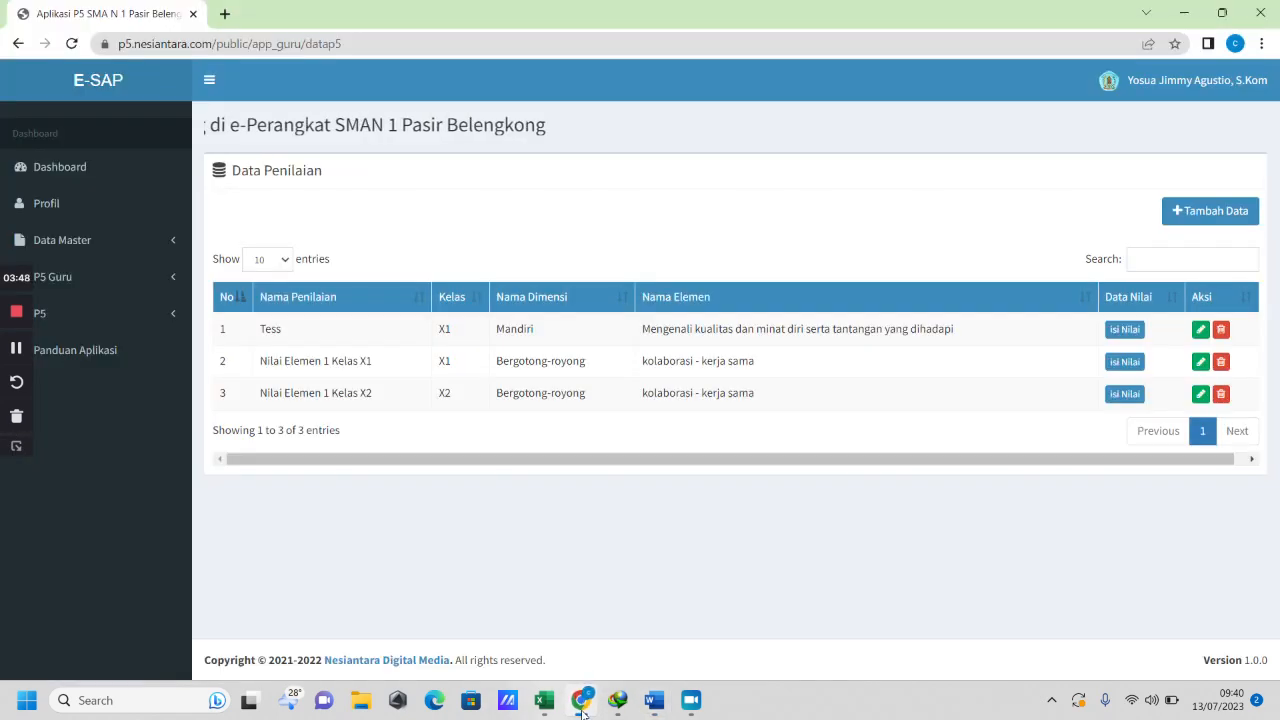
click(582, 710)
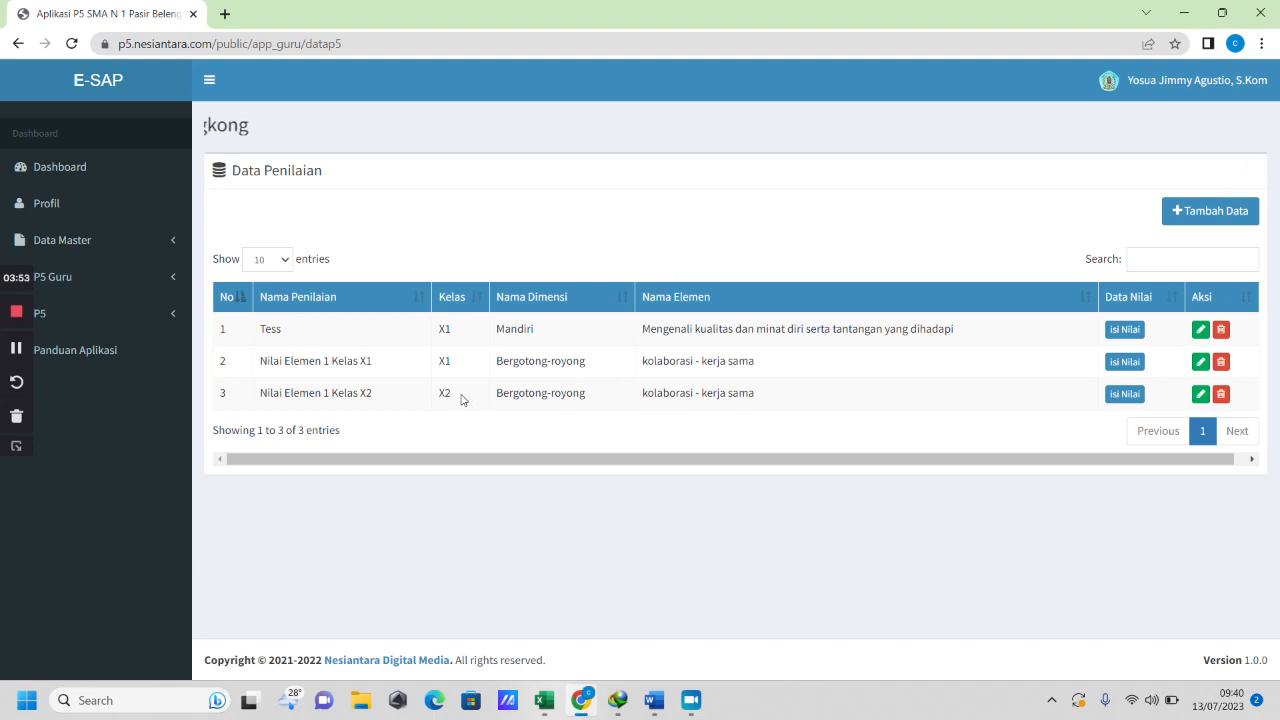
click(590, 705)
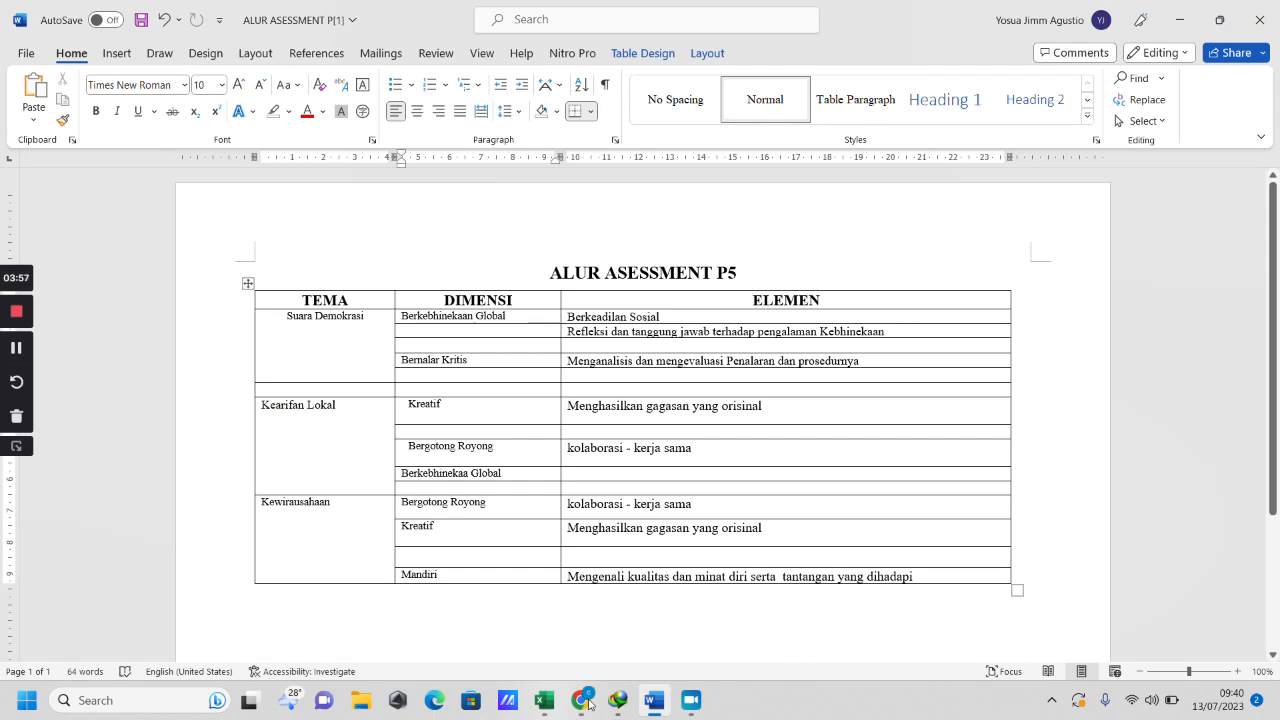
click(590, 705)
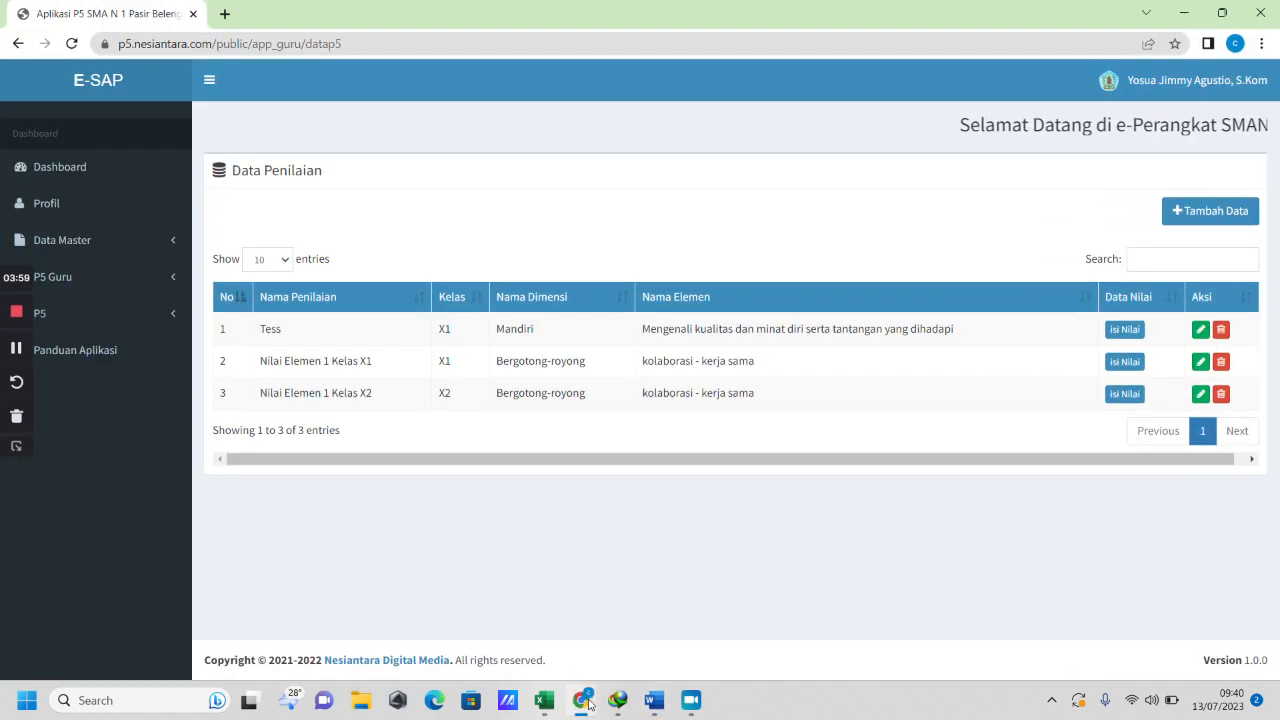
click(590, 705)
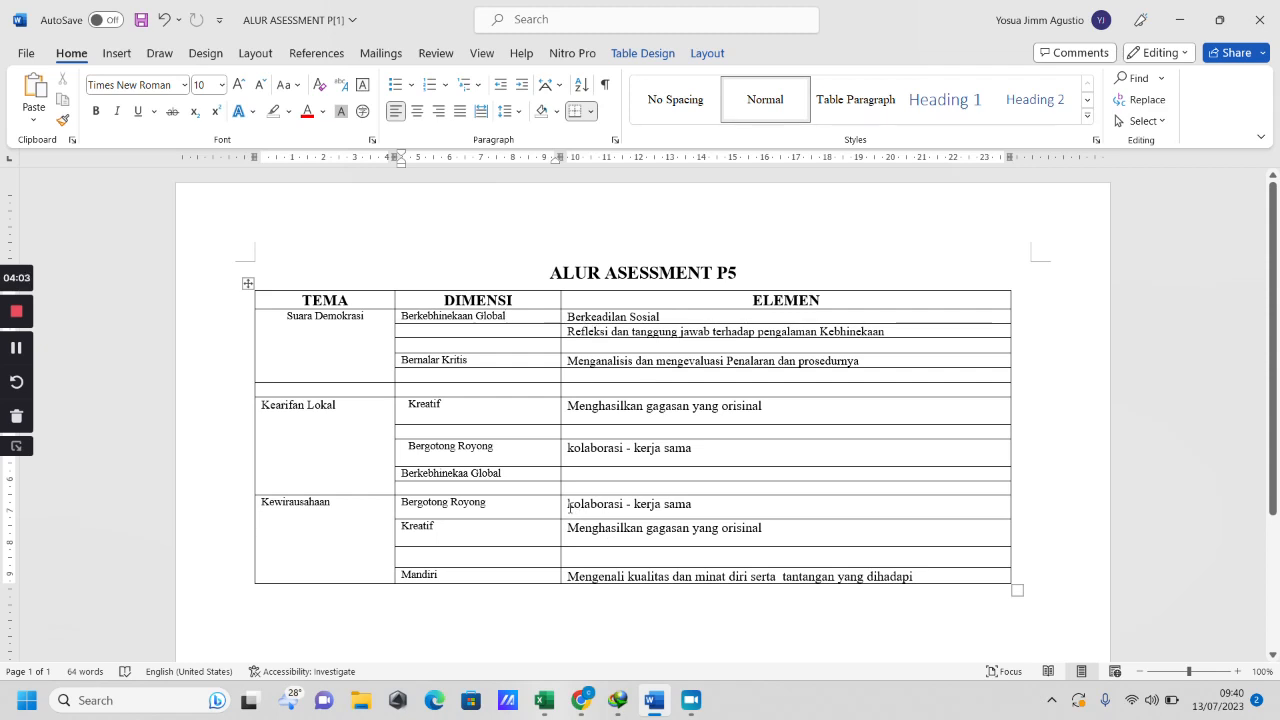
Review the Kewirausahaan element cells and the whole ELEMEN column in the Word table
drag(663, 507, 700, 505)
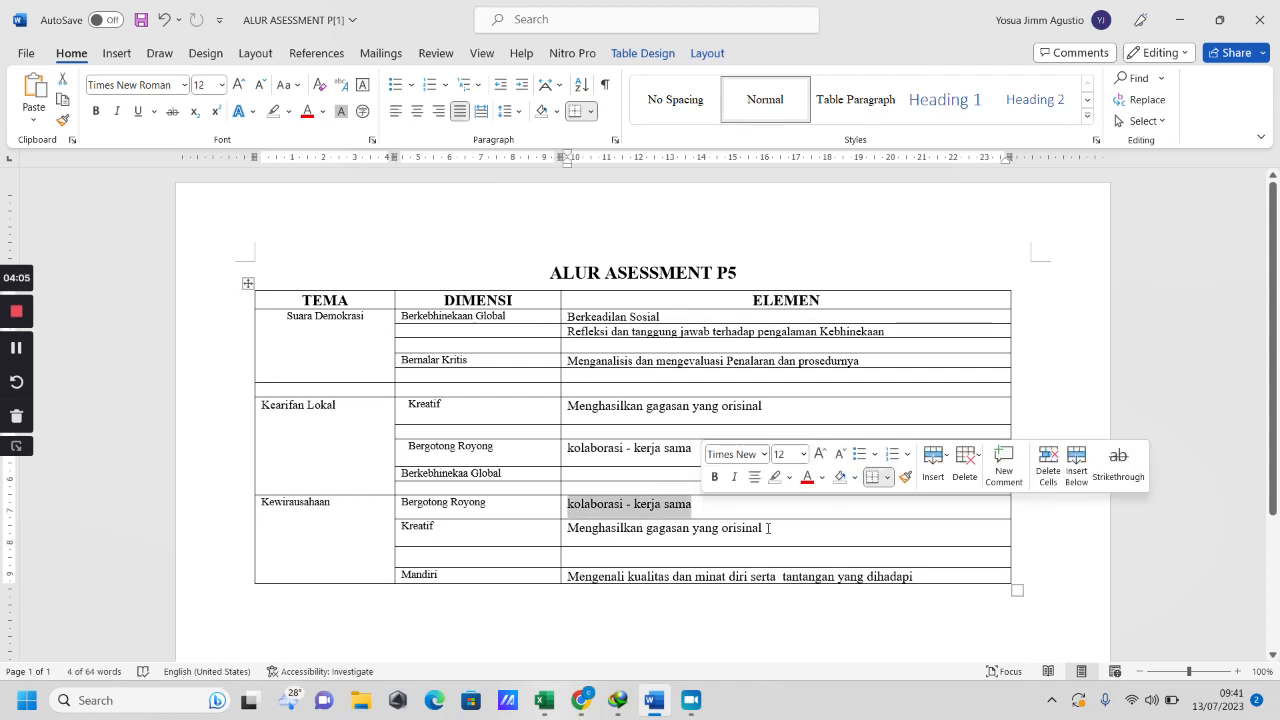
drag(769, 529, 617, 538)
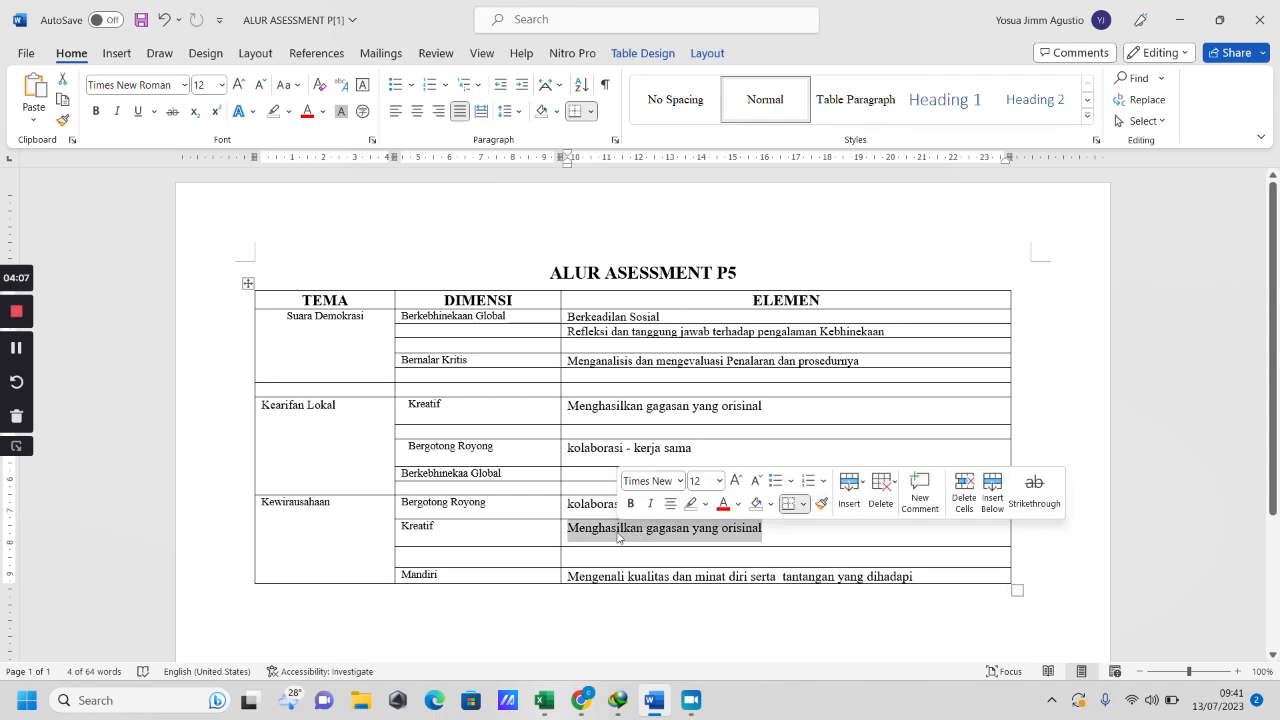
drag(920, 575, 609, 579)
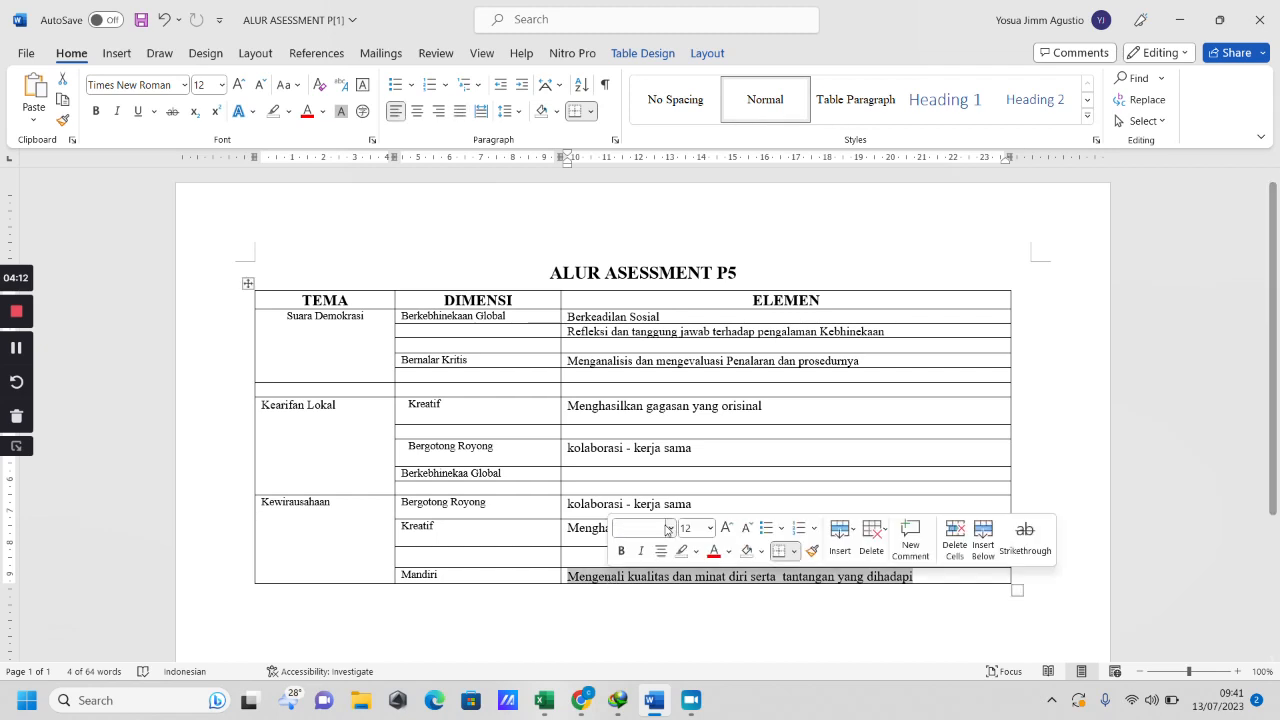
click(562, 510)
click(567, 504)
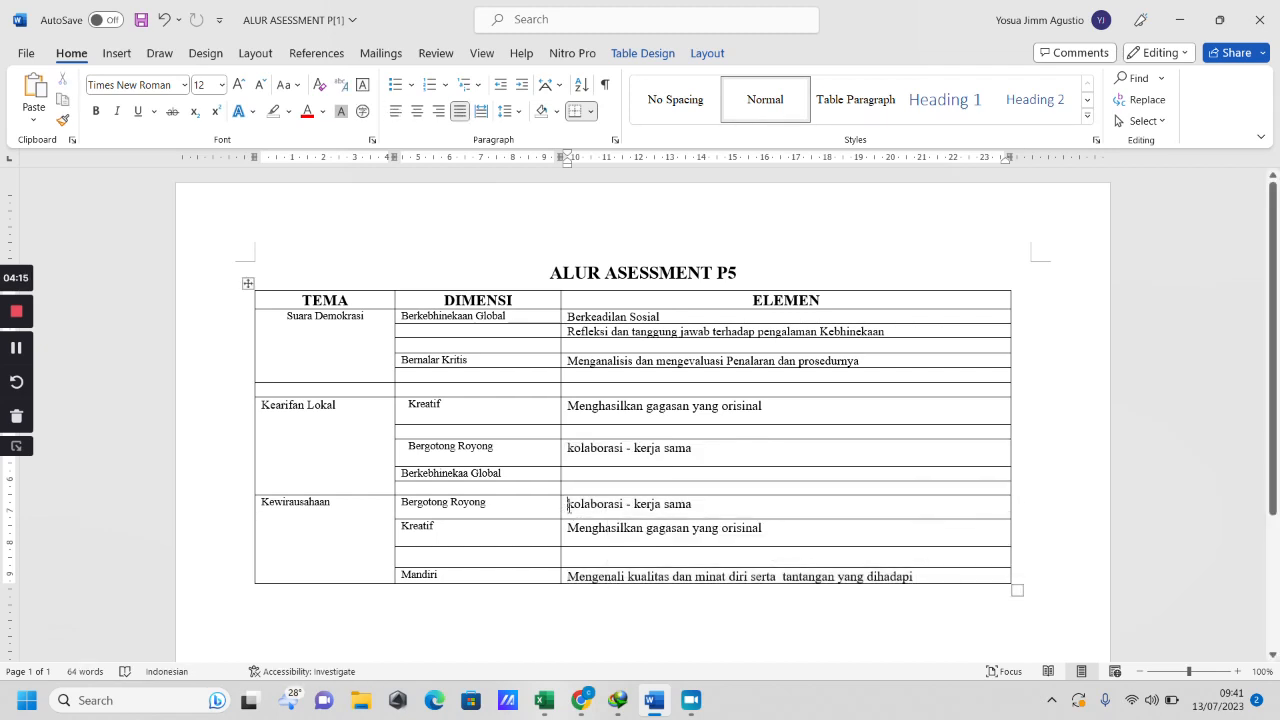
drag(568, 504, 917, 568)
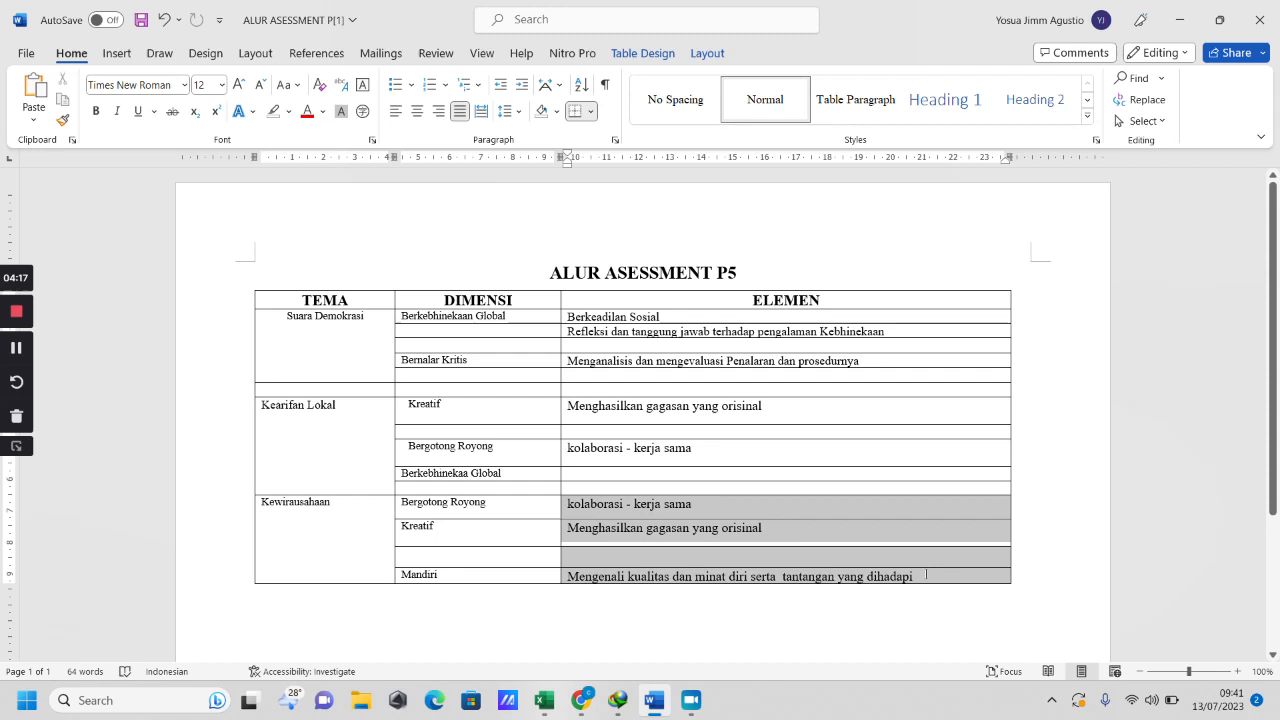
drag(927, 574, 928, 578)
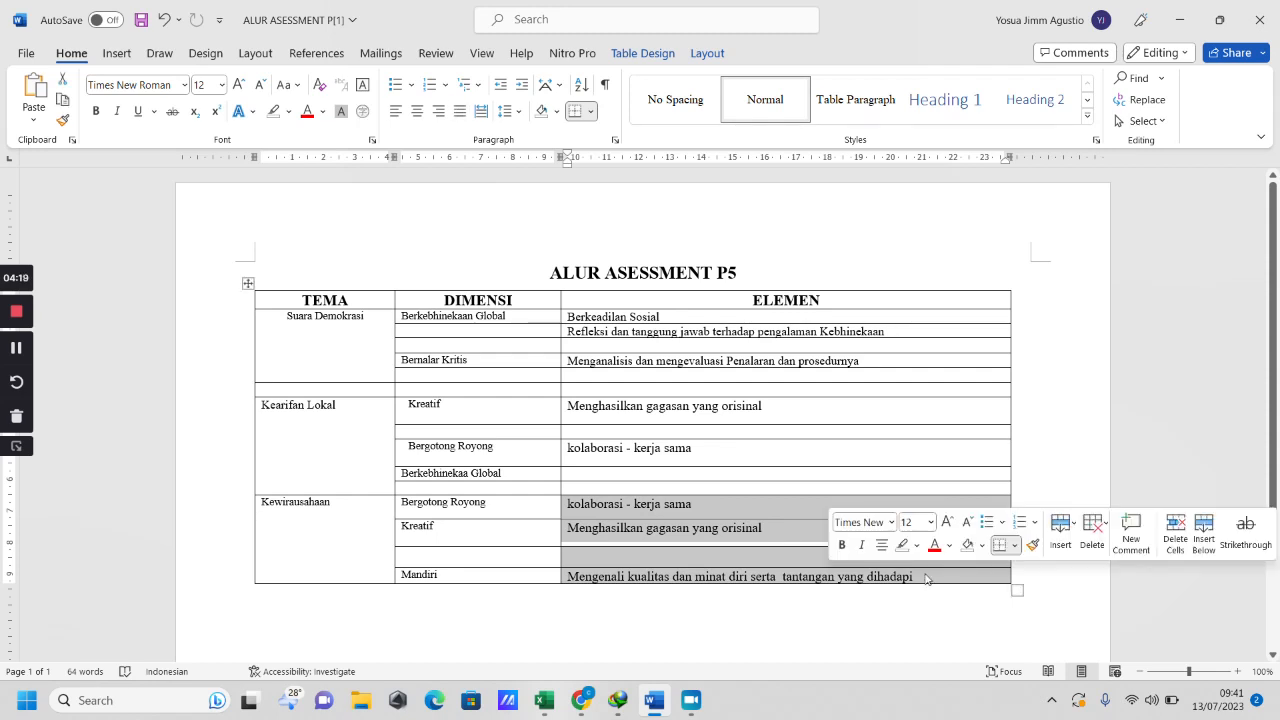
click(341, 353)
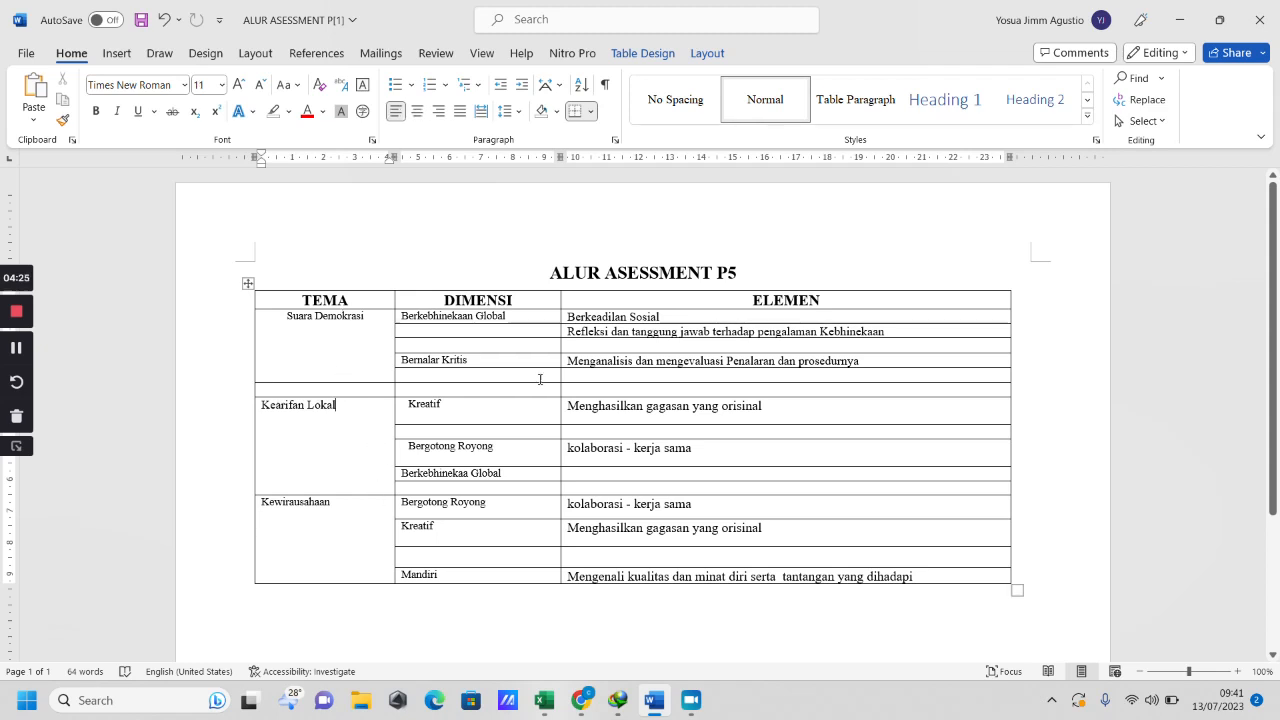
drag(567, 316, 919, 586)
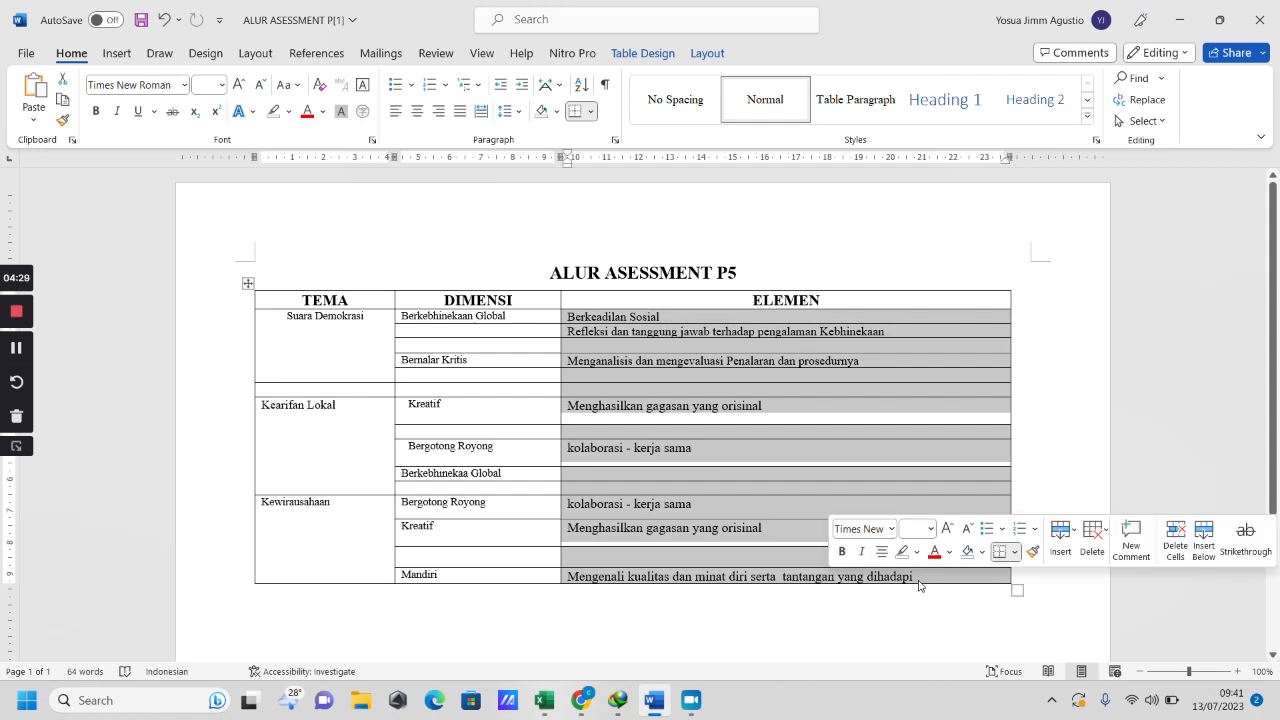
Note the 'Menghasilkan gagasan yang orisinal' element, then return to the E-SAP Data Penilaian page
click(580, 700)
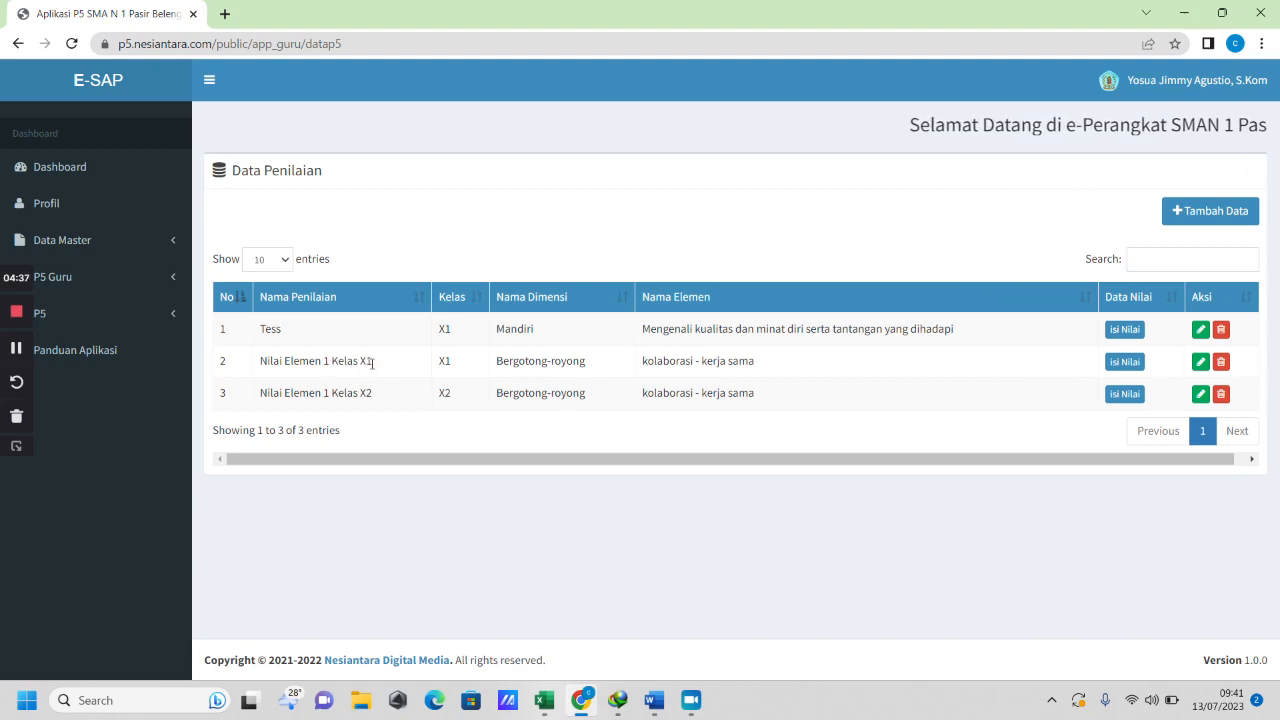
click(654, 703)
click(676, 535)
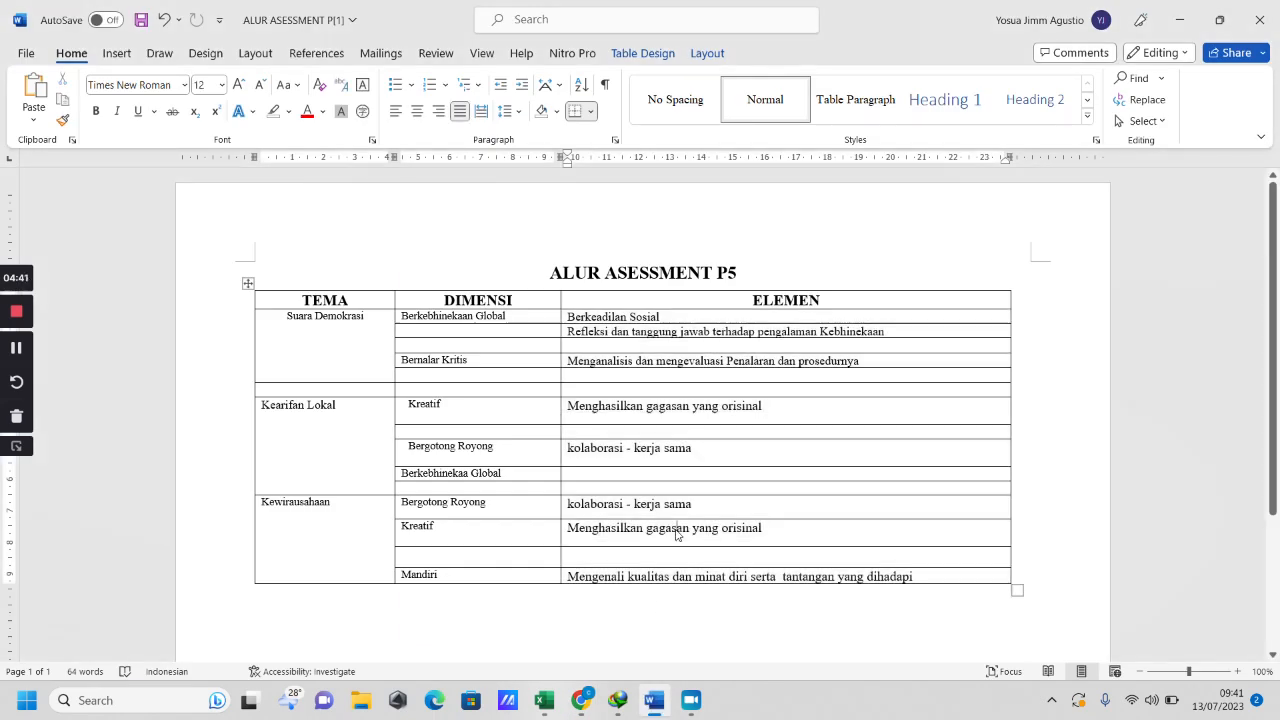
drag(775, 531, 632, 528)
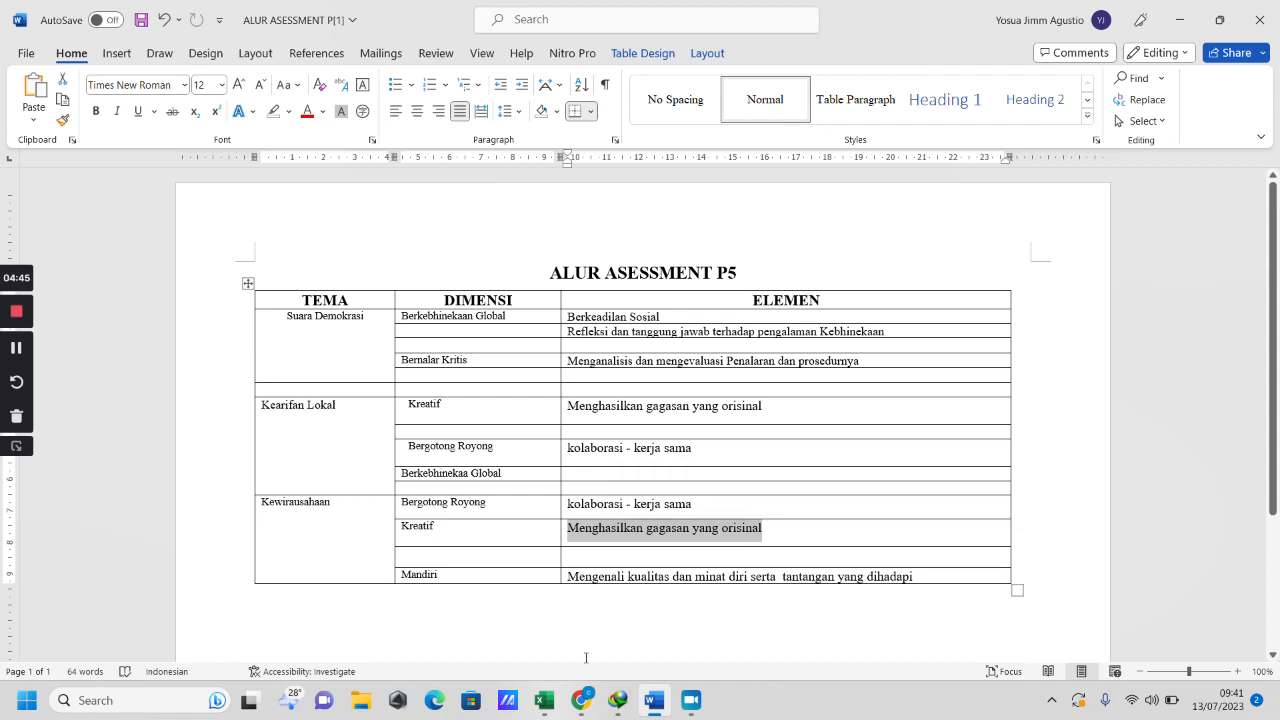
click(580, 700)
click(580, 702)
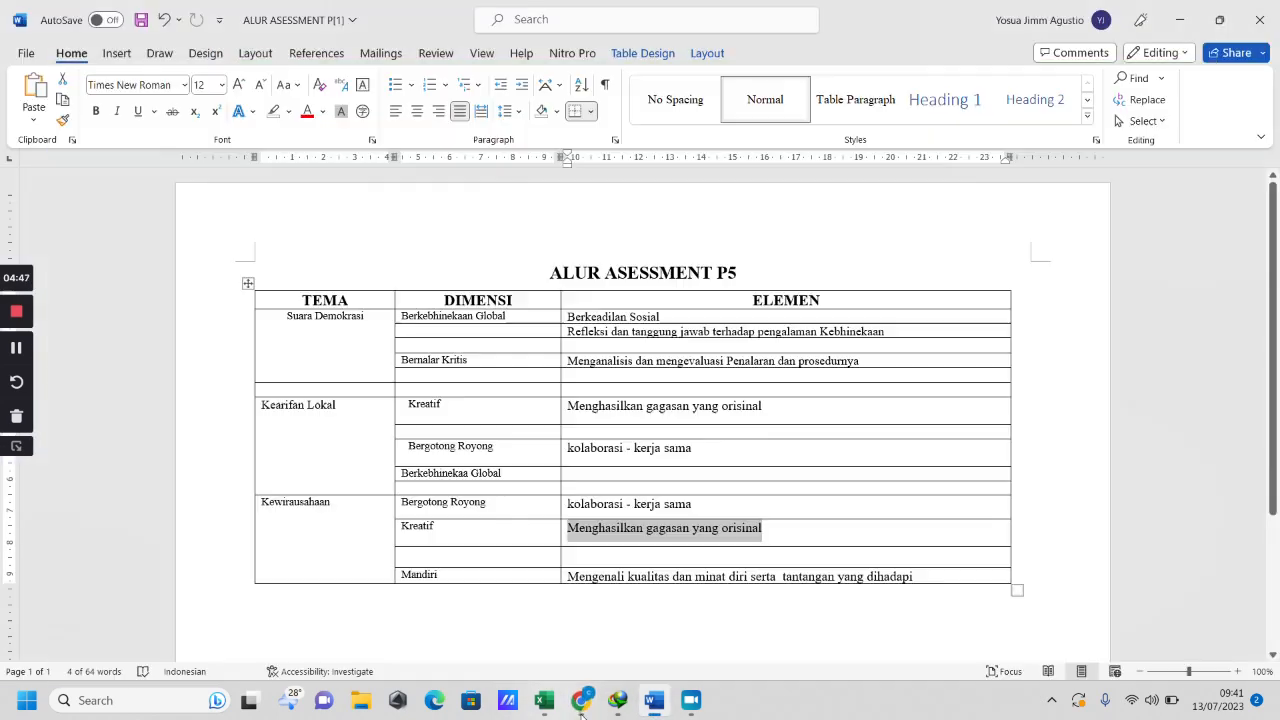
click(580, 702)
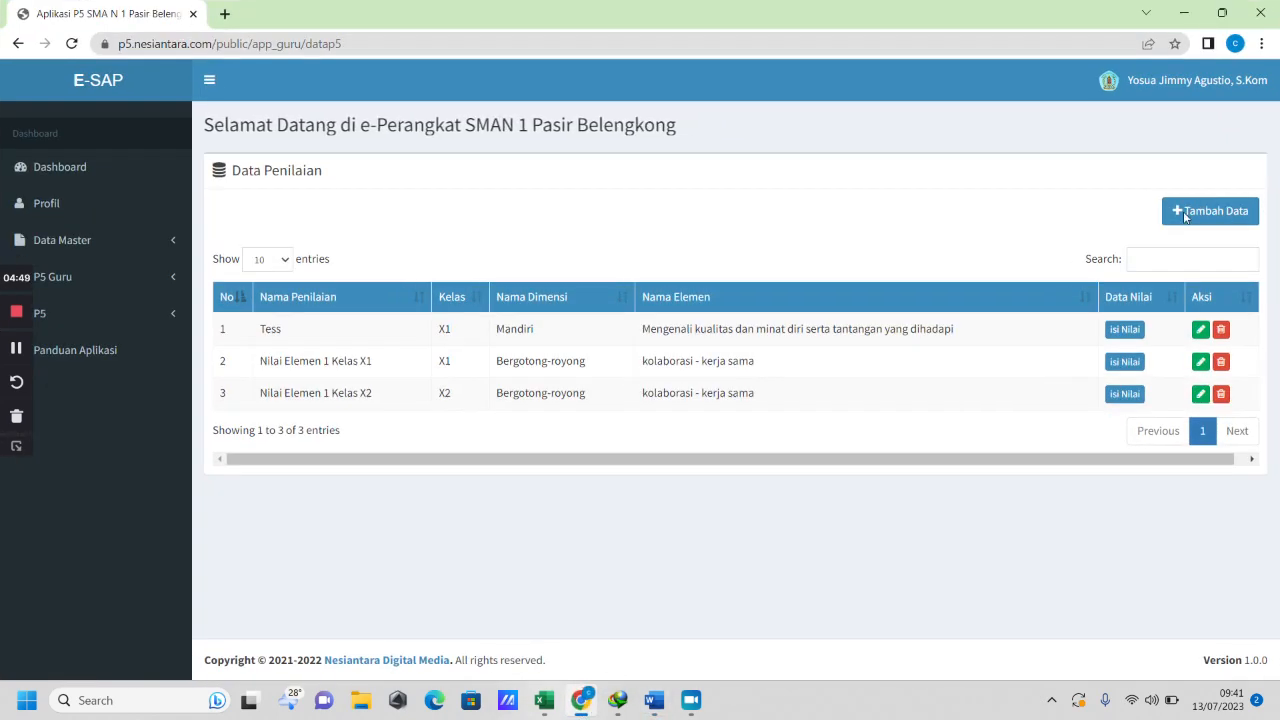
Open a new assessment form and name it 'Nilai Elemen 2 Kelas X1'
click(1247, 217)
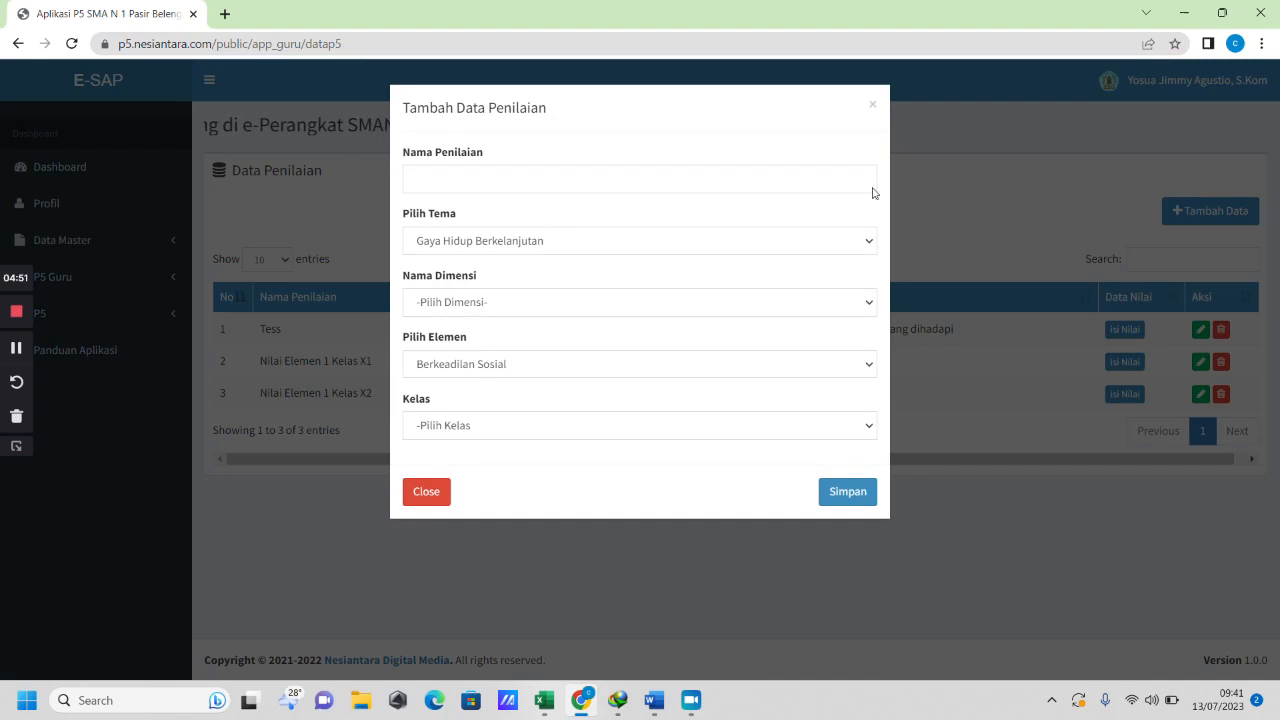
click(757, 174)
text(Nilai Em)
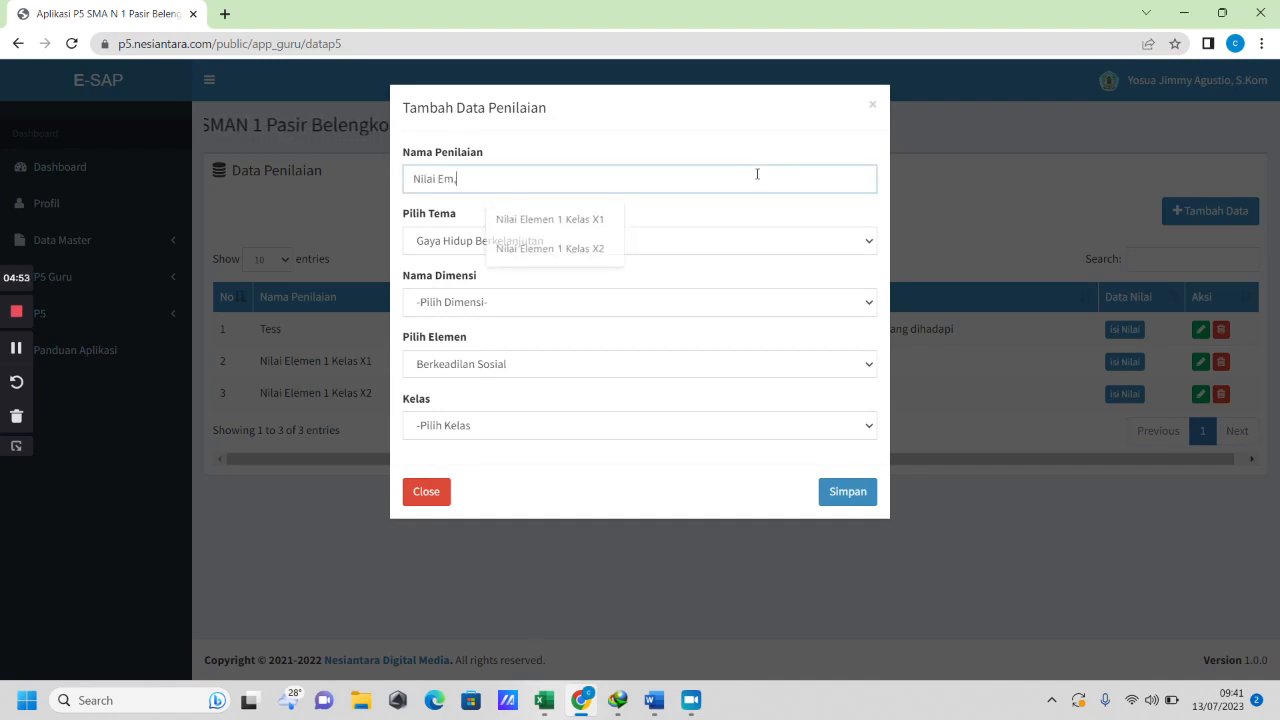
key(BackSpace)
text(lemen)
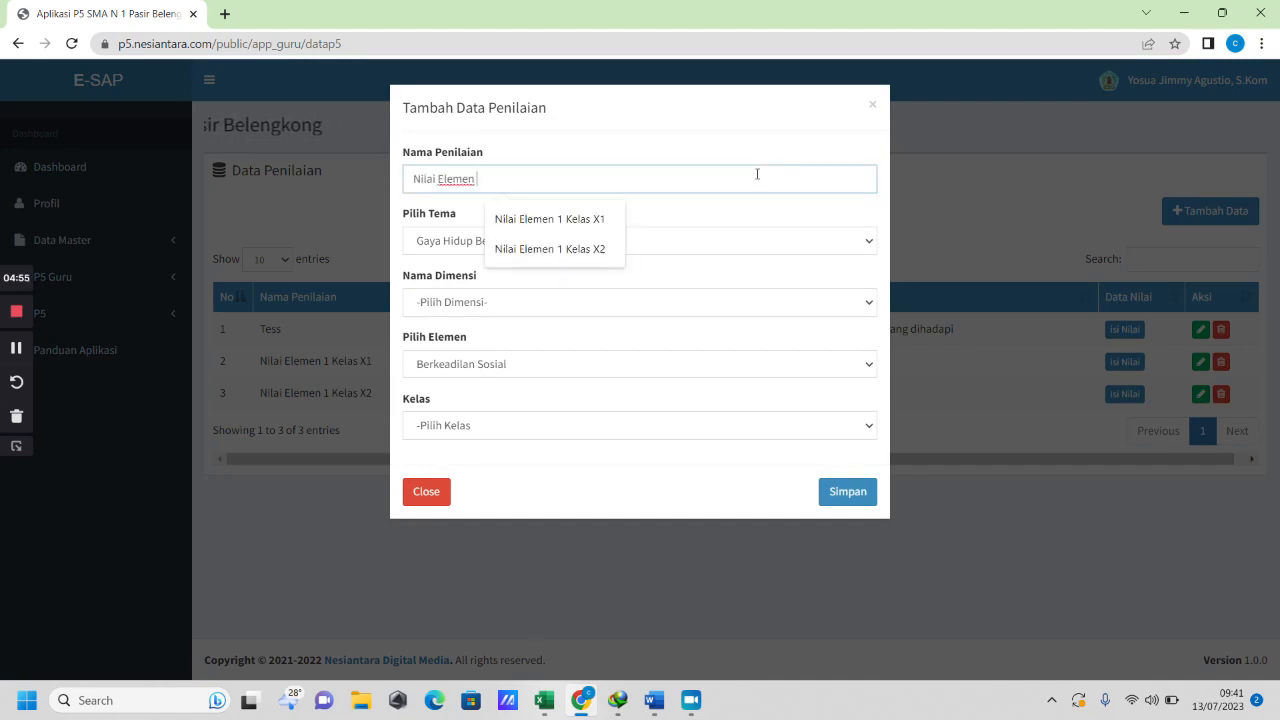
text( 2 Kelas X1)
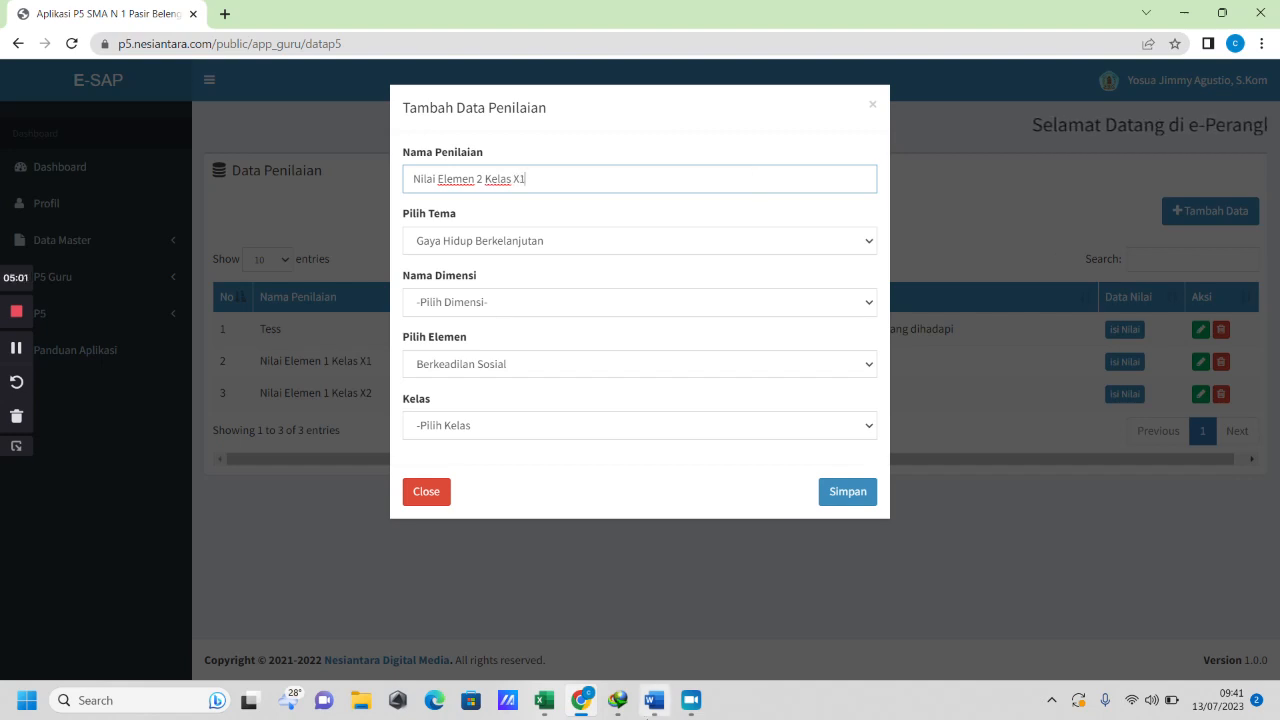
Choose theme Kewirausahaan and dimension Kreatif, checking the Word reference table
key(alt+Tab)
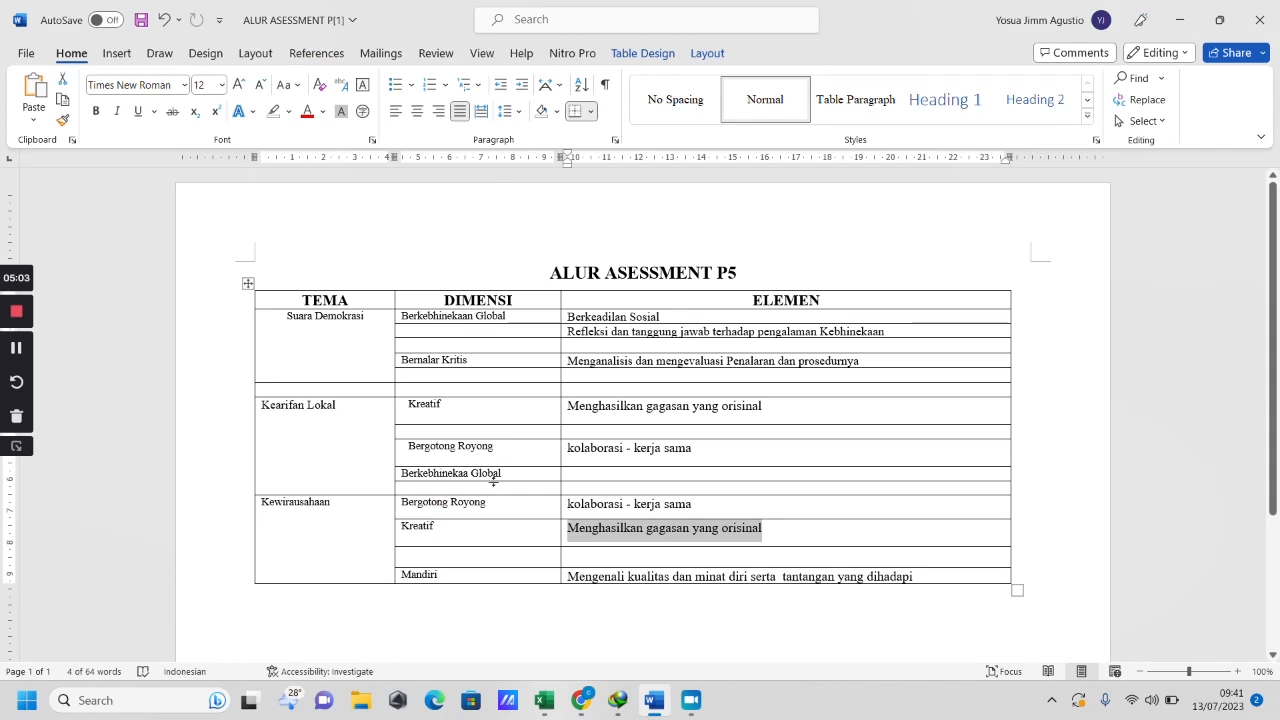
click(581, 700)
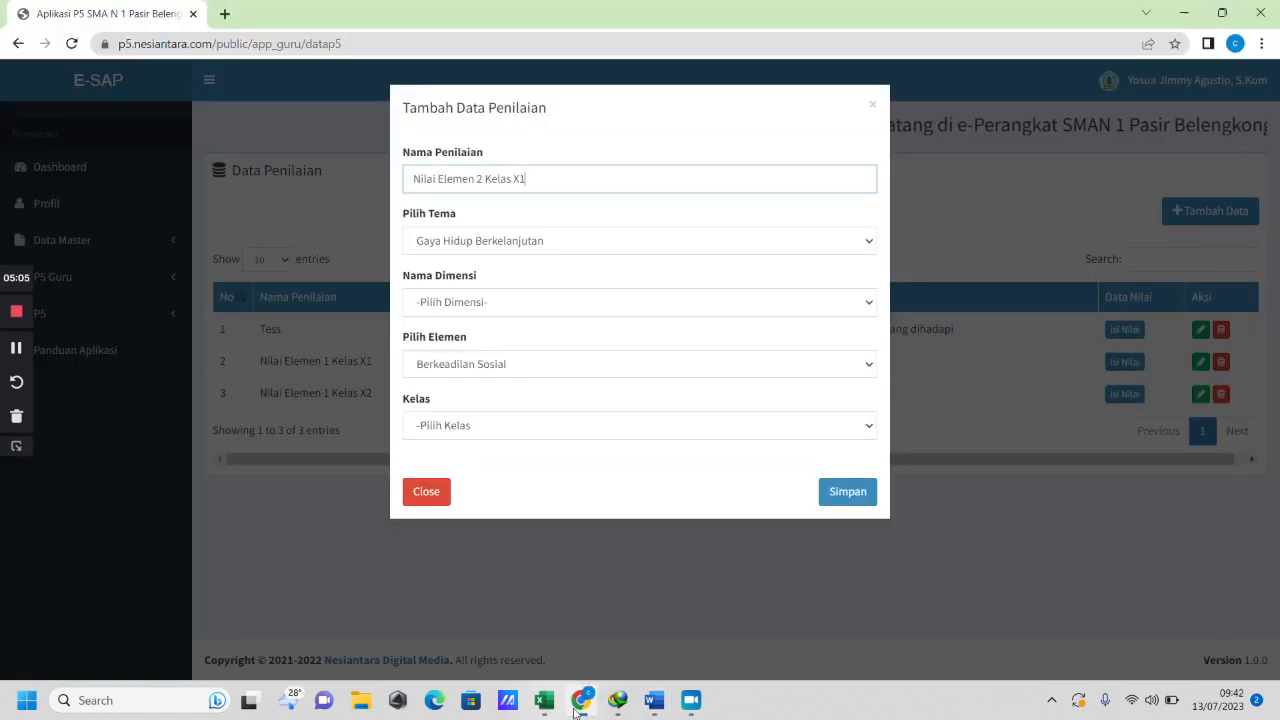
click(517, 241)
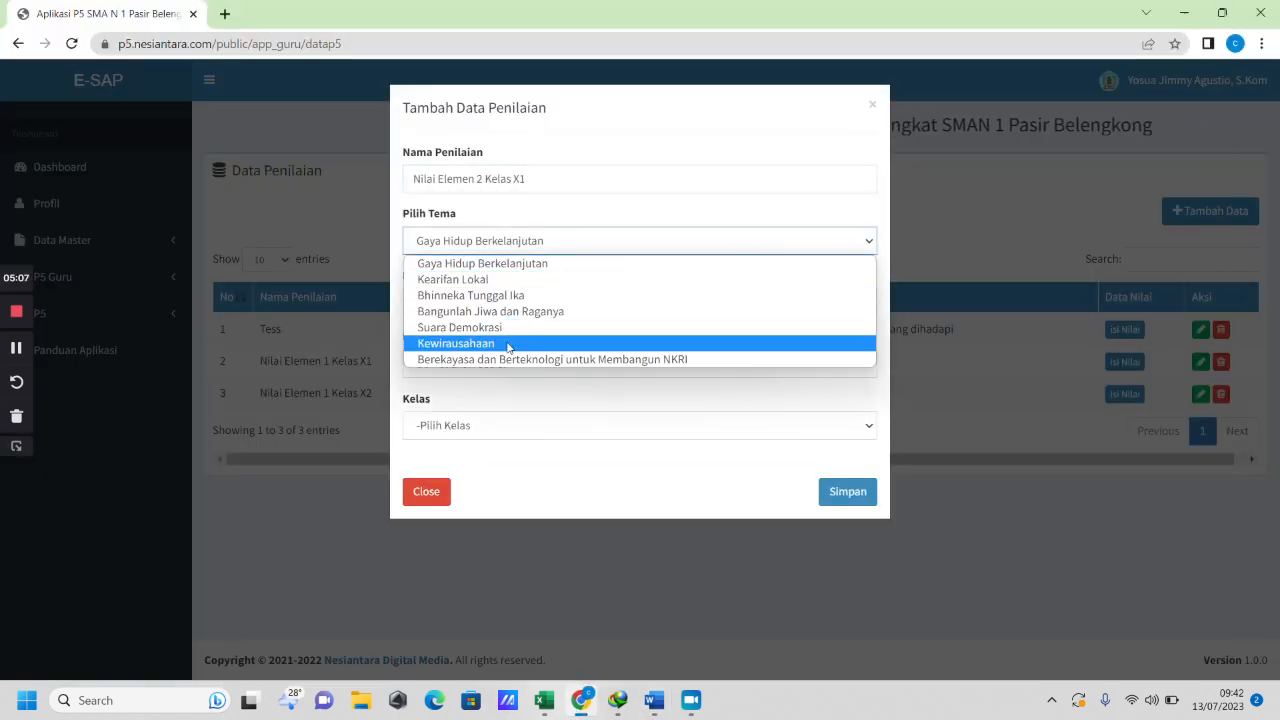
key(Escape)
click(653, 704)
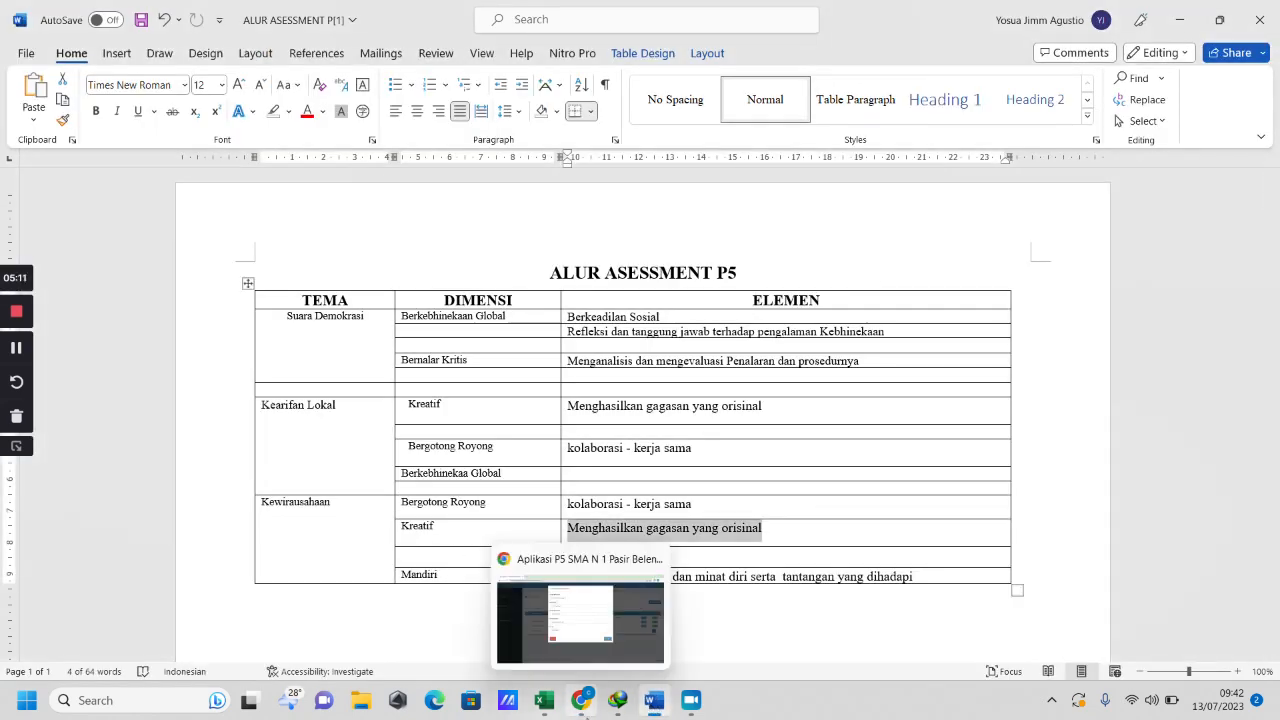
click(581, 700)
click(495, 305)
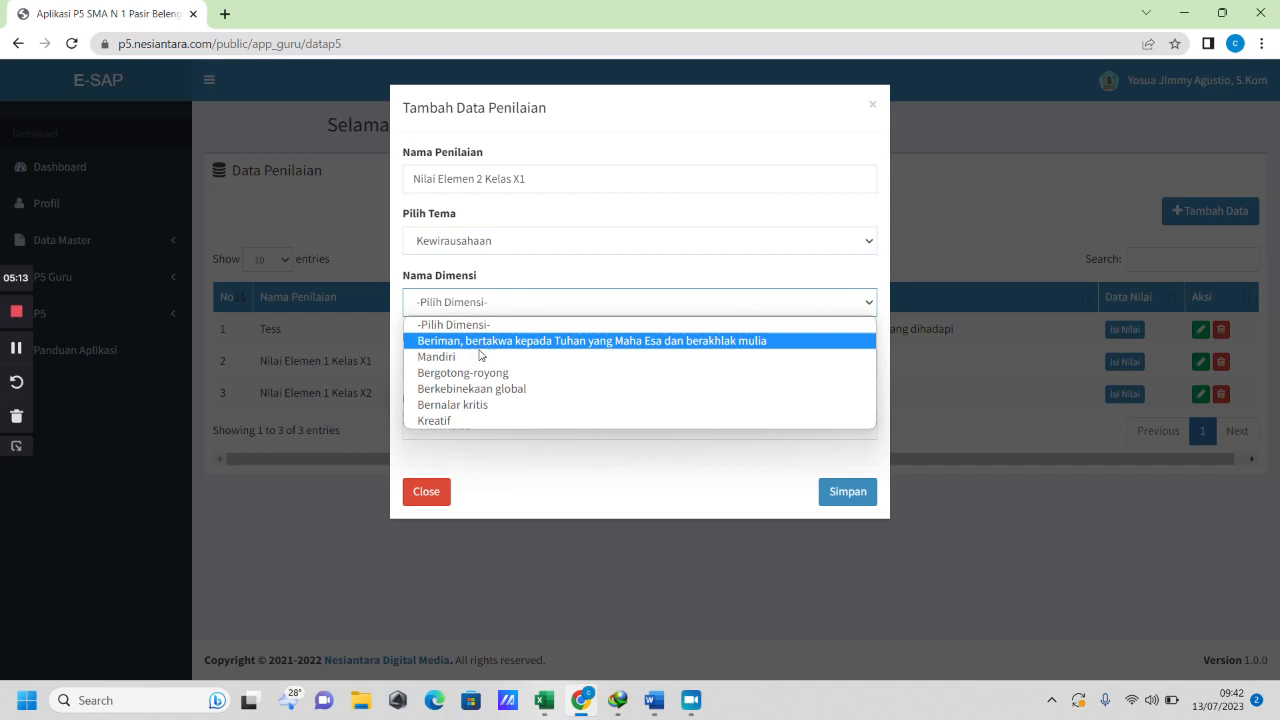
key(Escape)
click(471, 430)
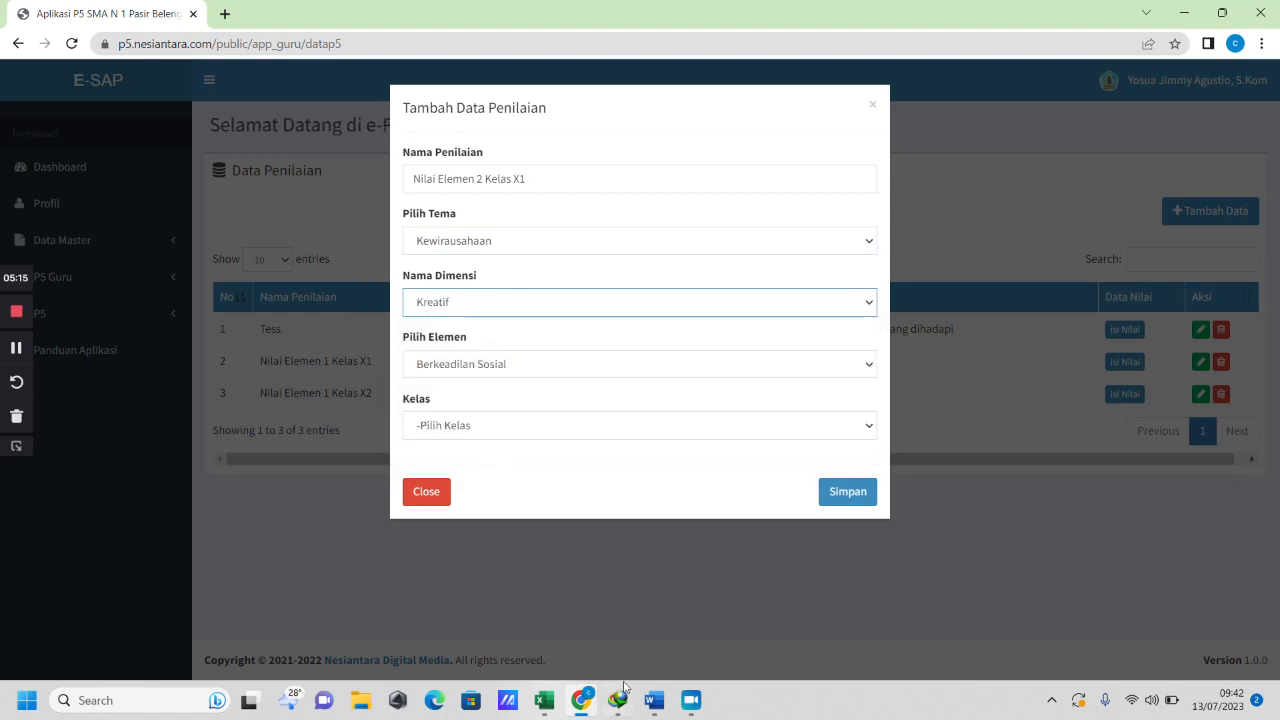
Set element 'Menghasilkan gagasan yang orisinal' and class X1, then save the assessment
click(663, 713)
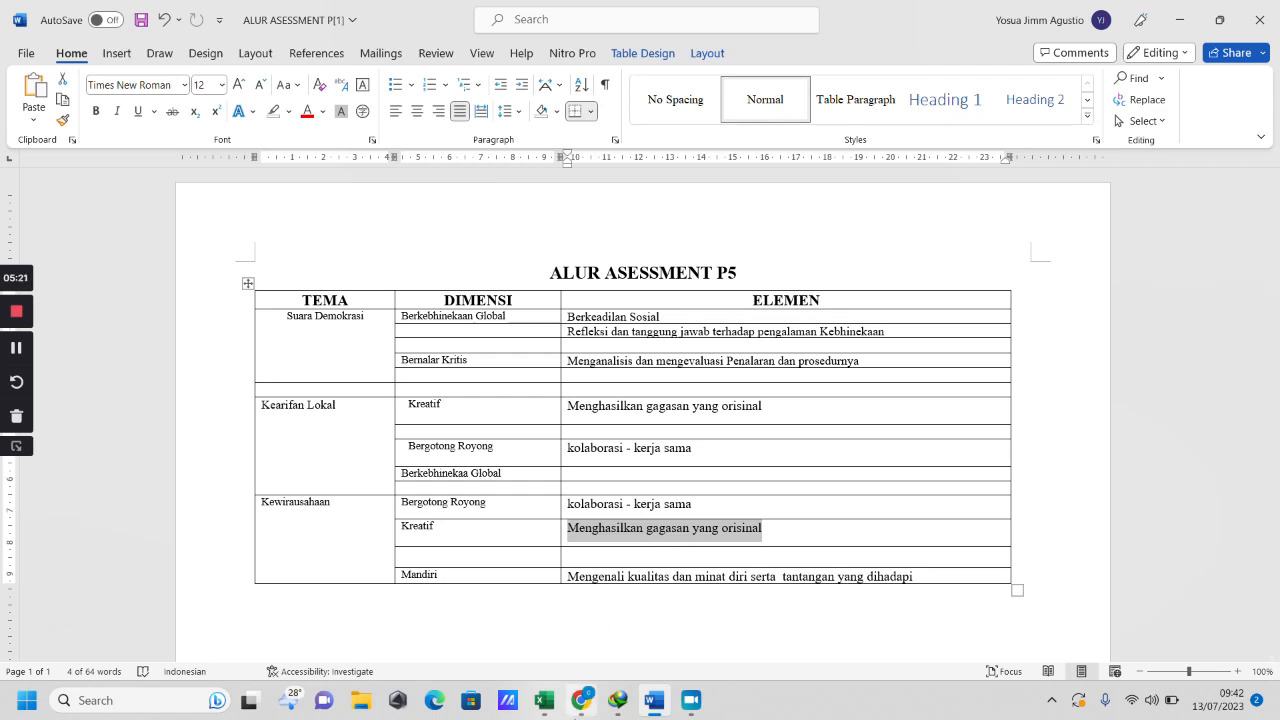
click(581, 700)
click(492, 372)
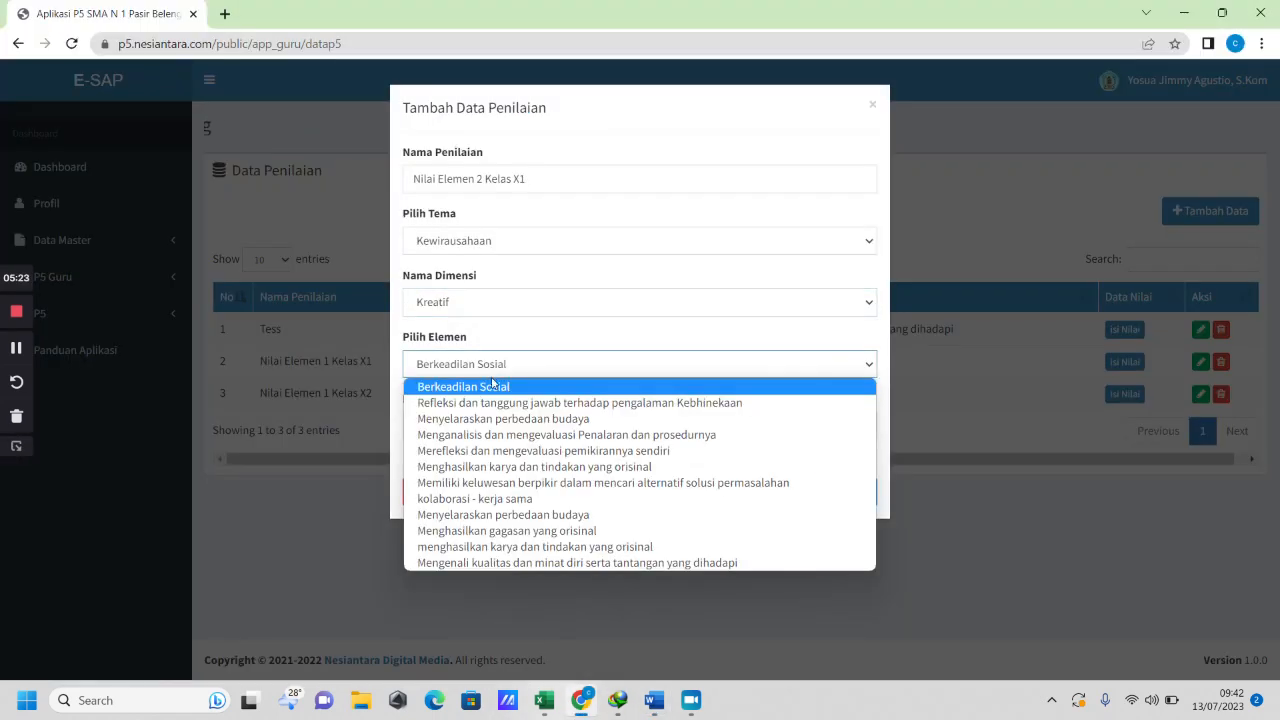
click(484, 531)
click(448, 427)
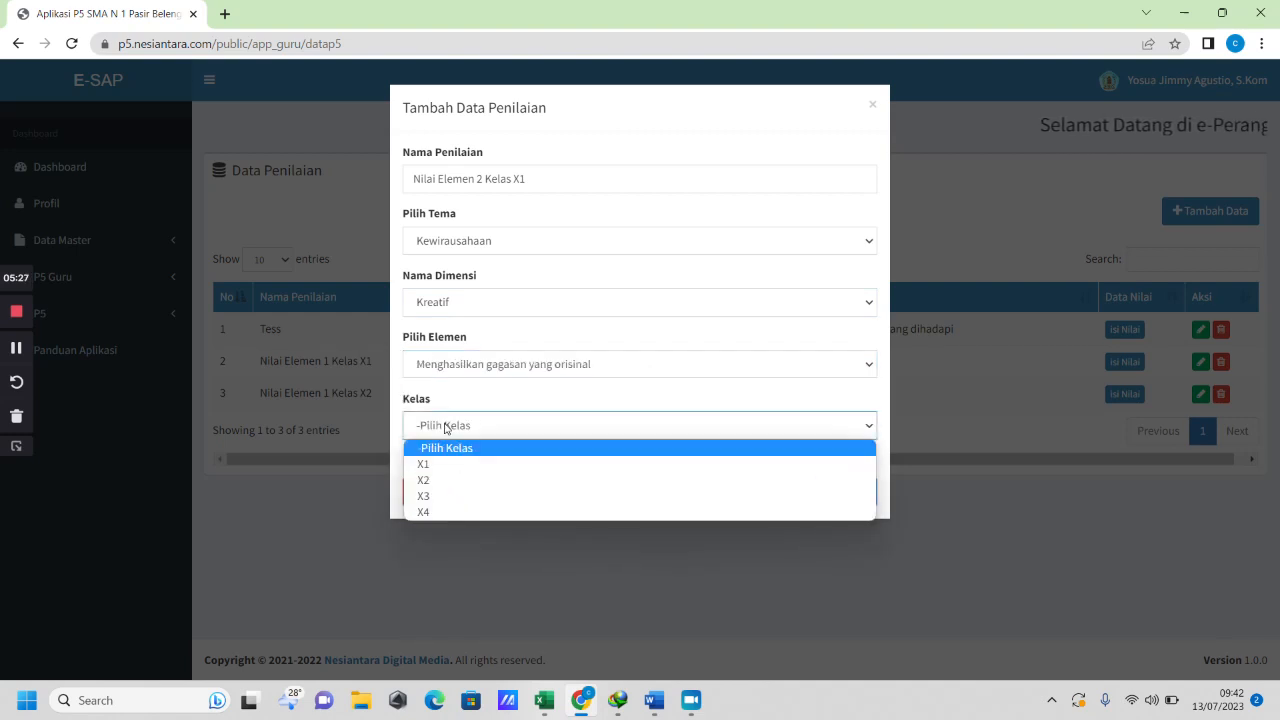
click(452, 466)
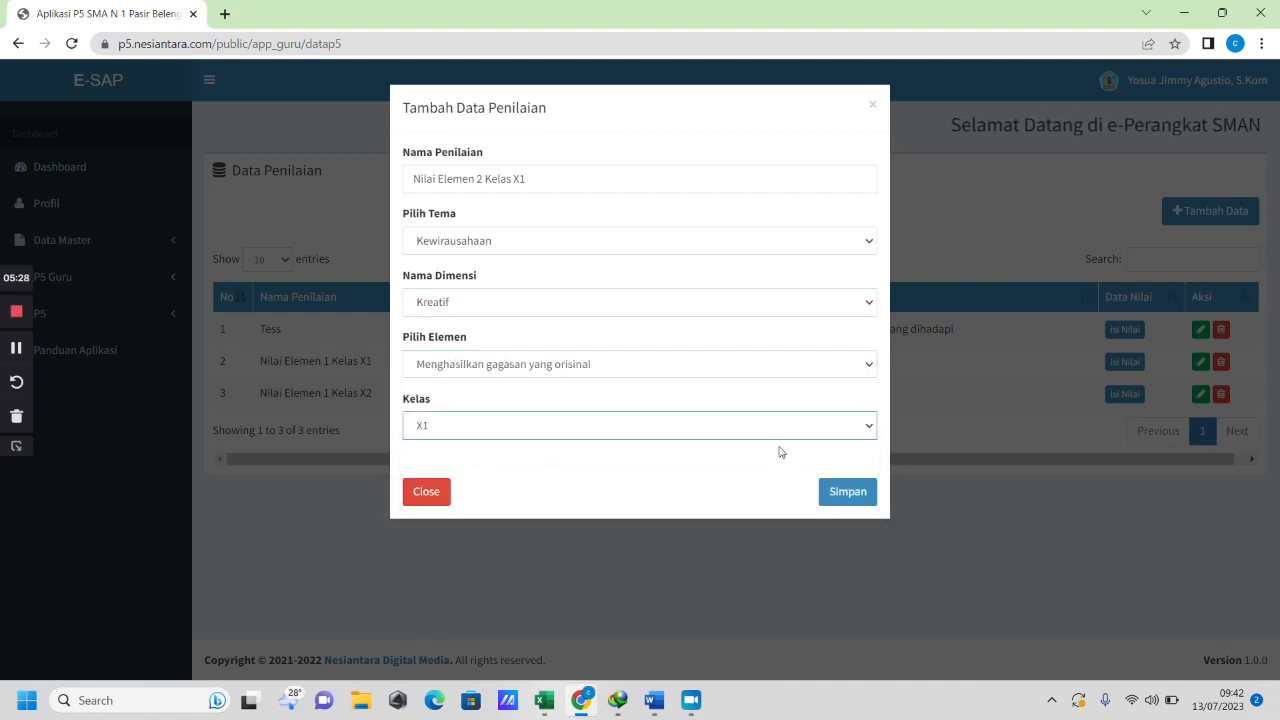
click(848, 496)
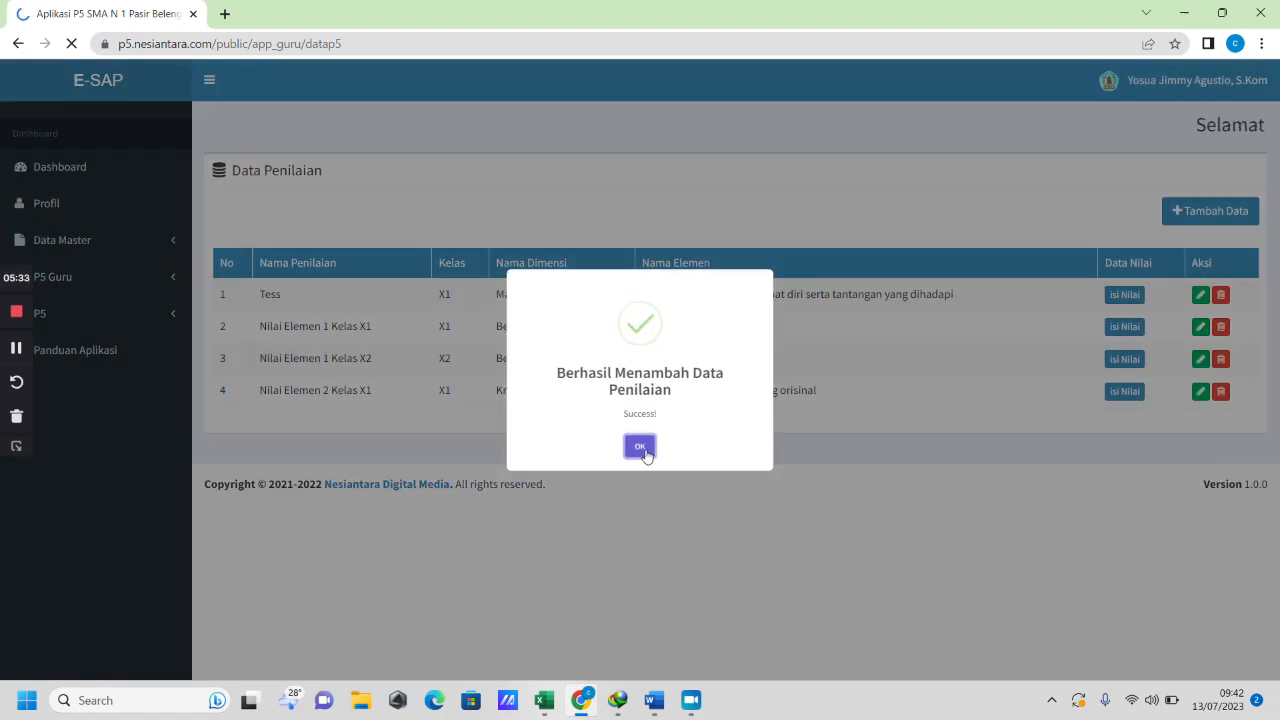
click(645, 455)
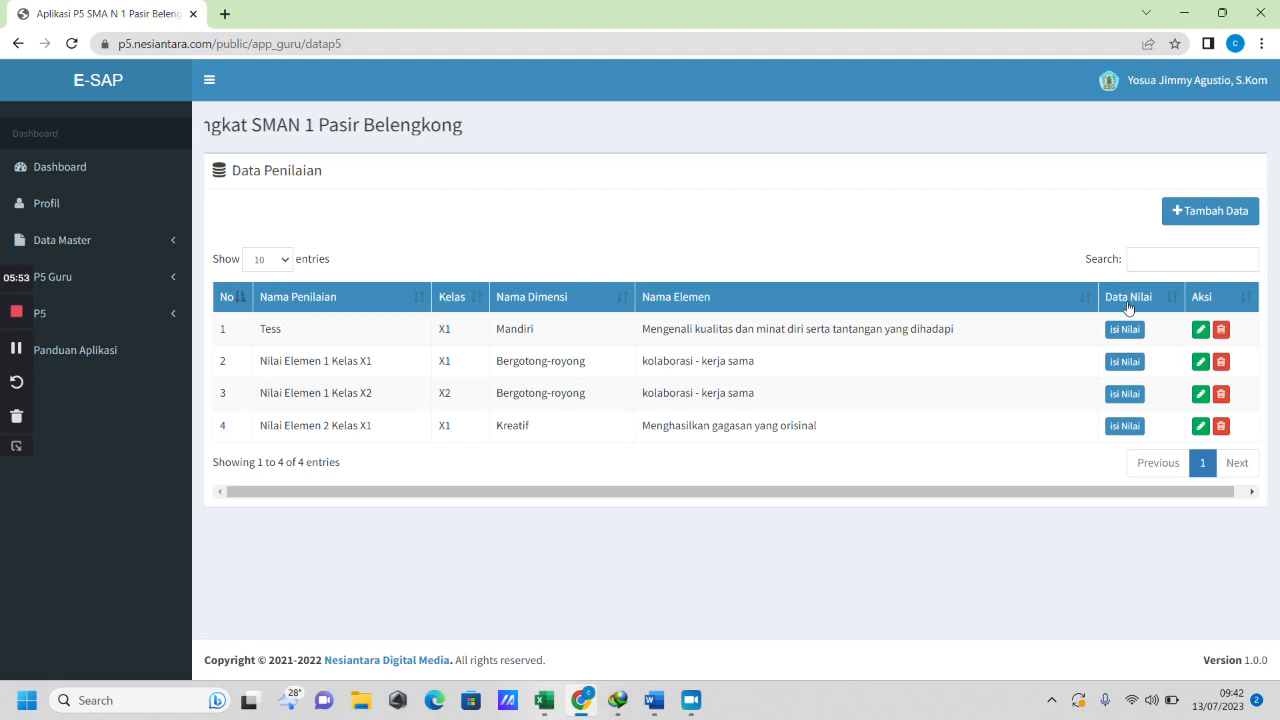
Open score entry for Nilai Elemen 1 Kelas X1 and read the Sub Elemen description
click(1128, 371)
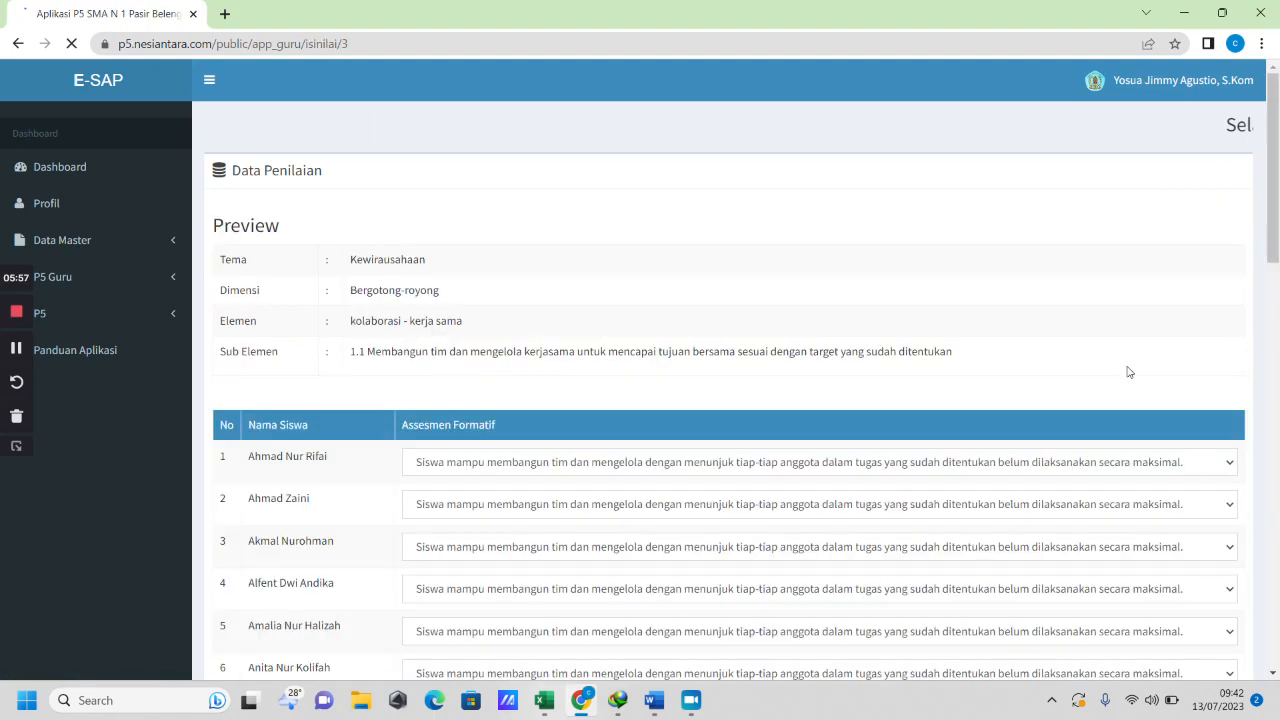
scroll(720, 351, down, 1)
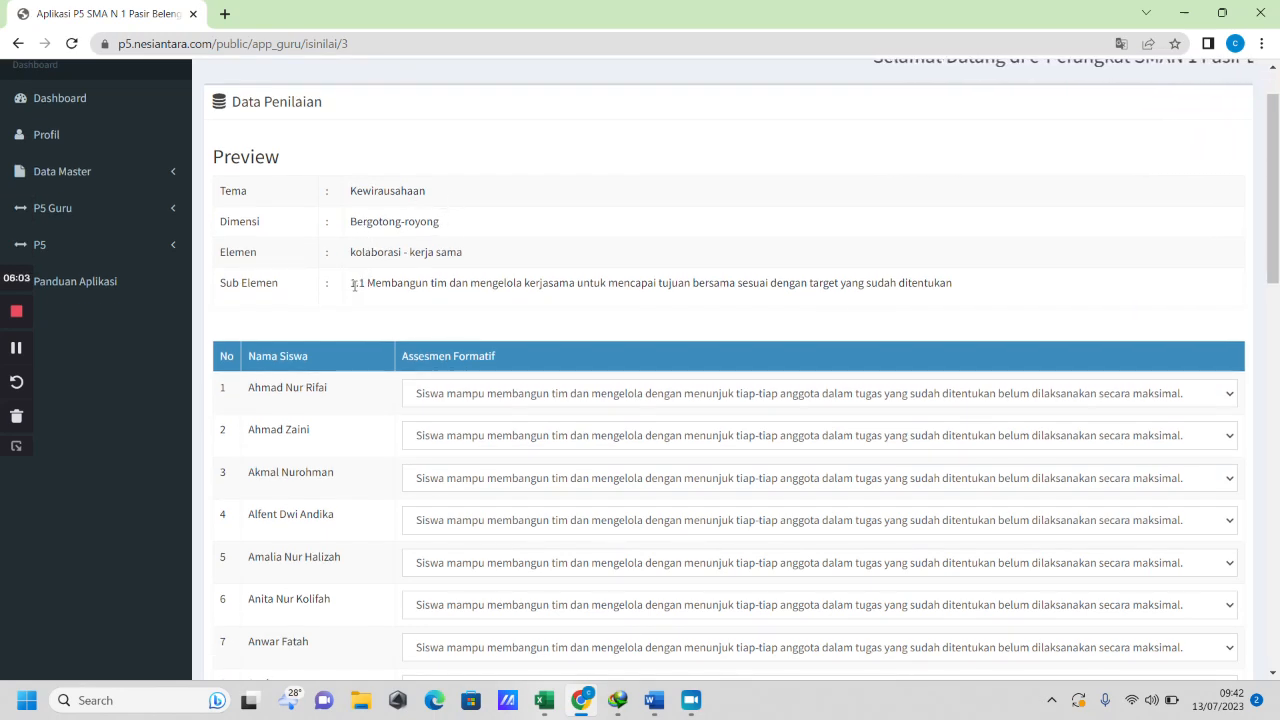
drag(352, 282, 1074, 283)
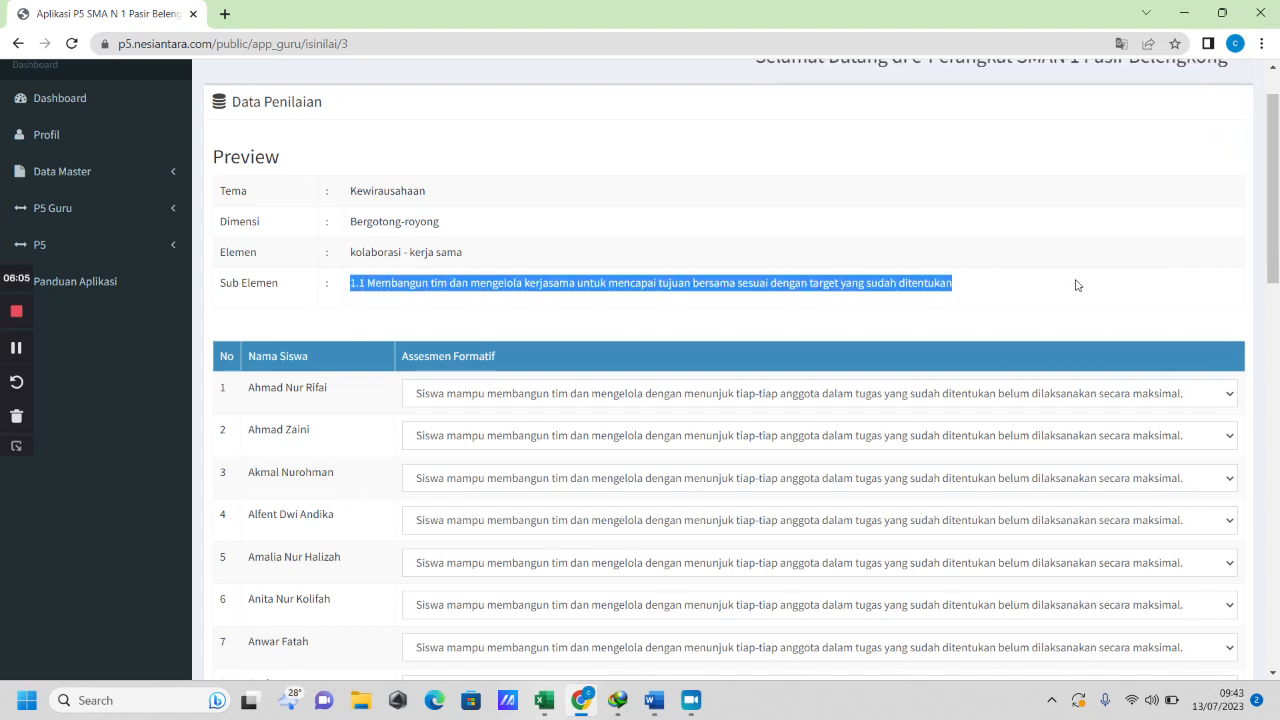
click(1075, 284)
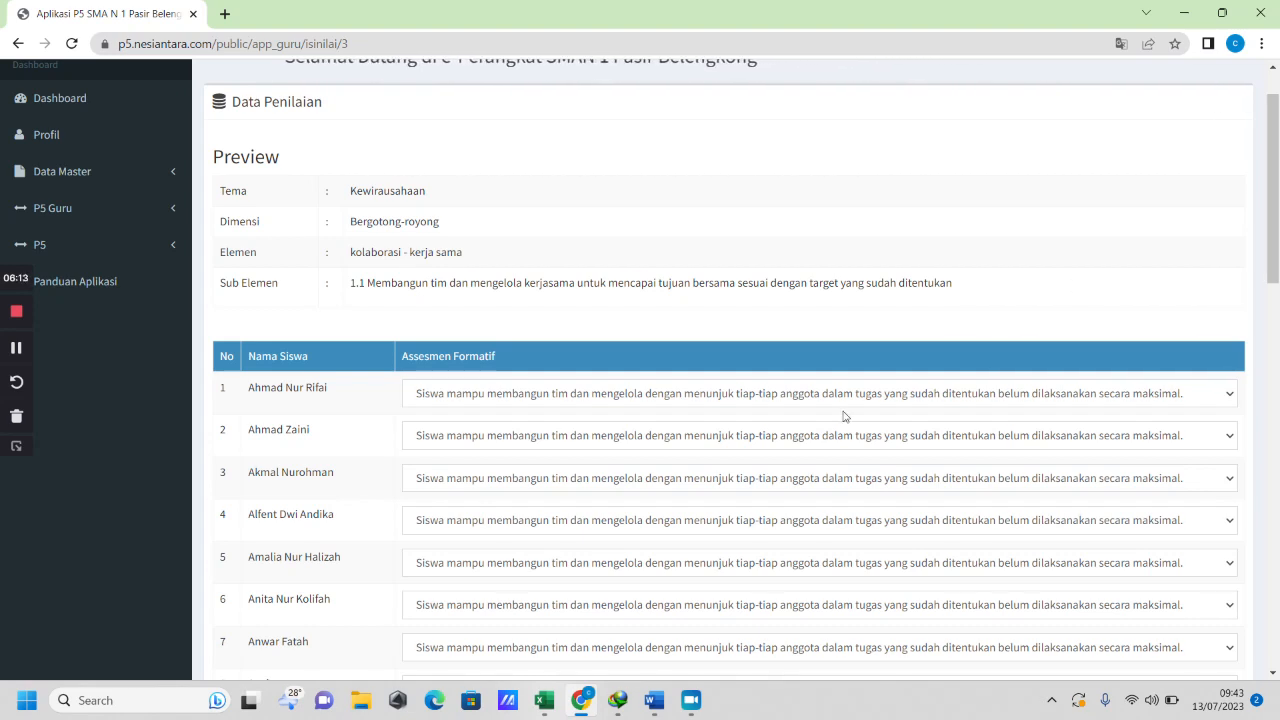
scroll(843, 417, down, 1)
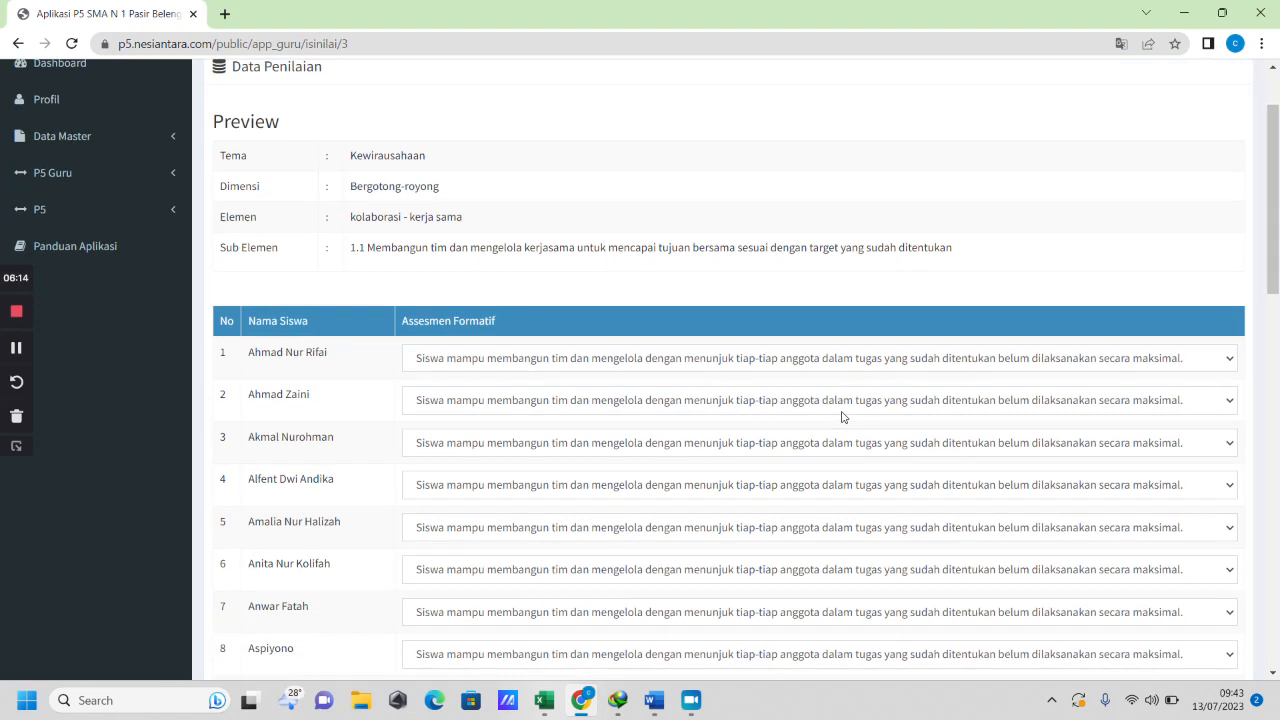
Set the first and second students to the first formative description
click(699, 360)
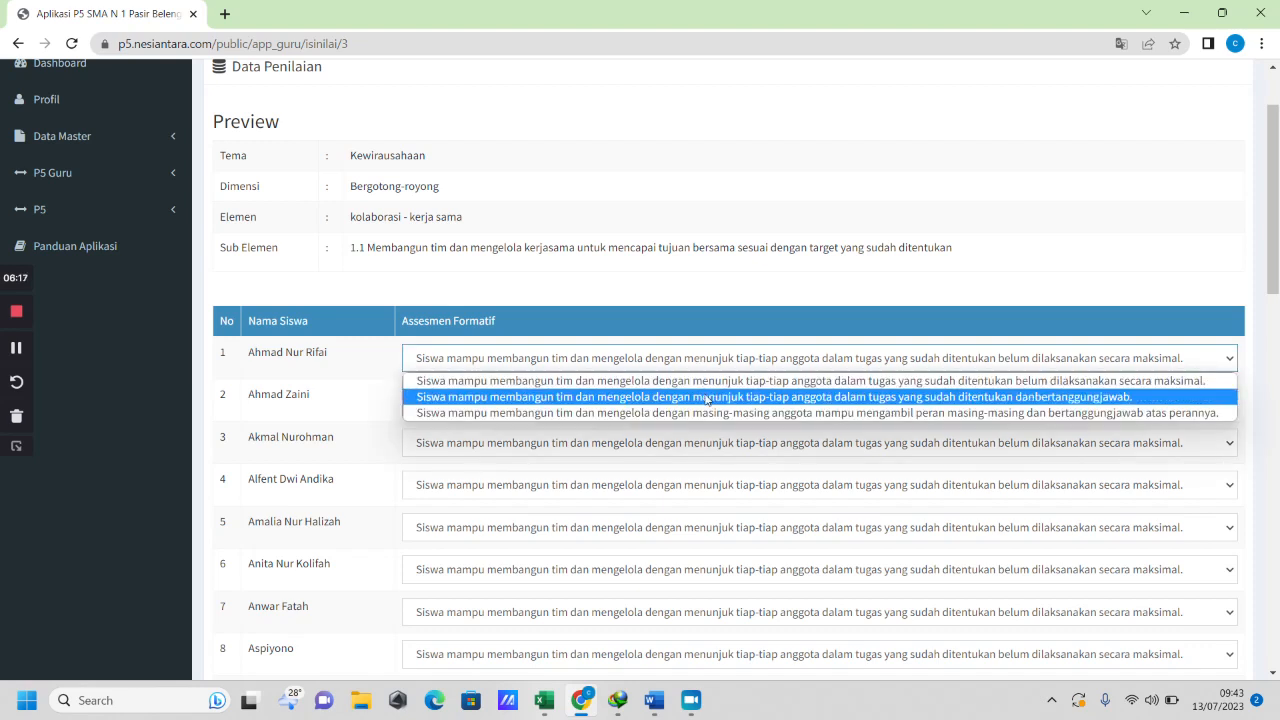
click(706, 398)
click(687, 363)
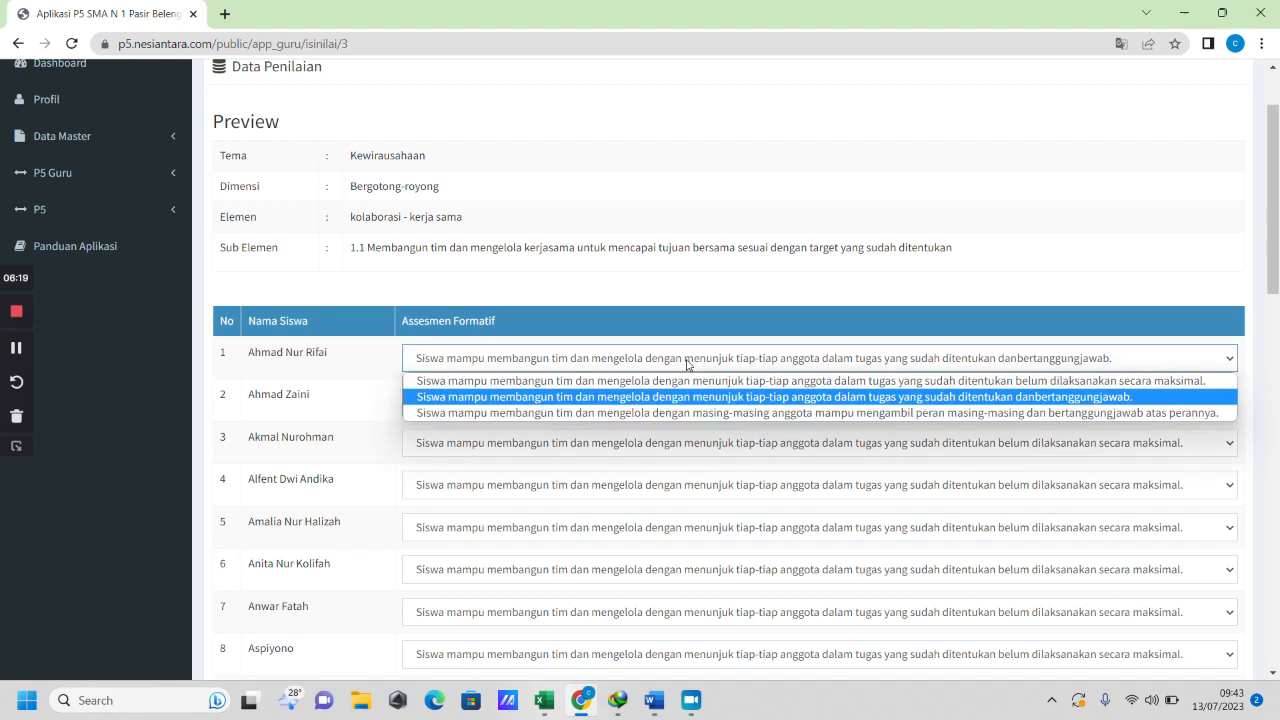
click(695, 381)
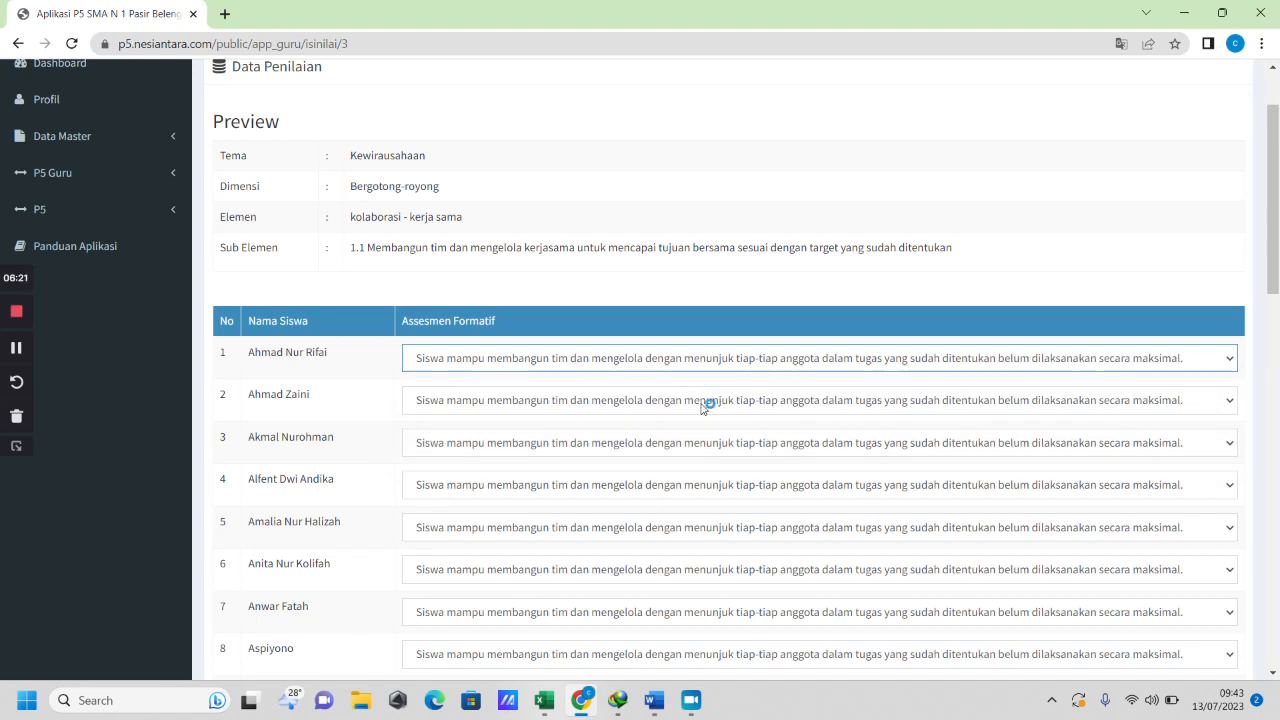
click(703, 400)
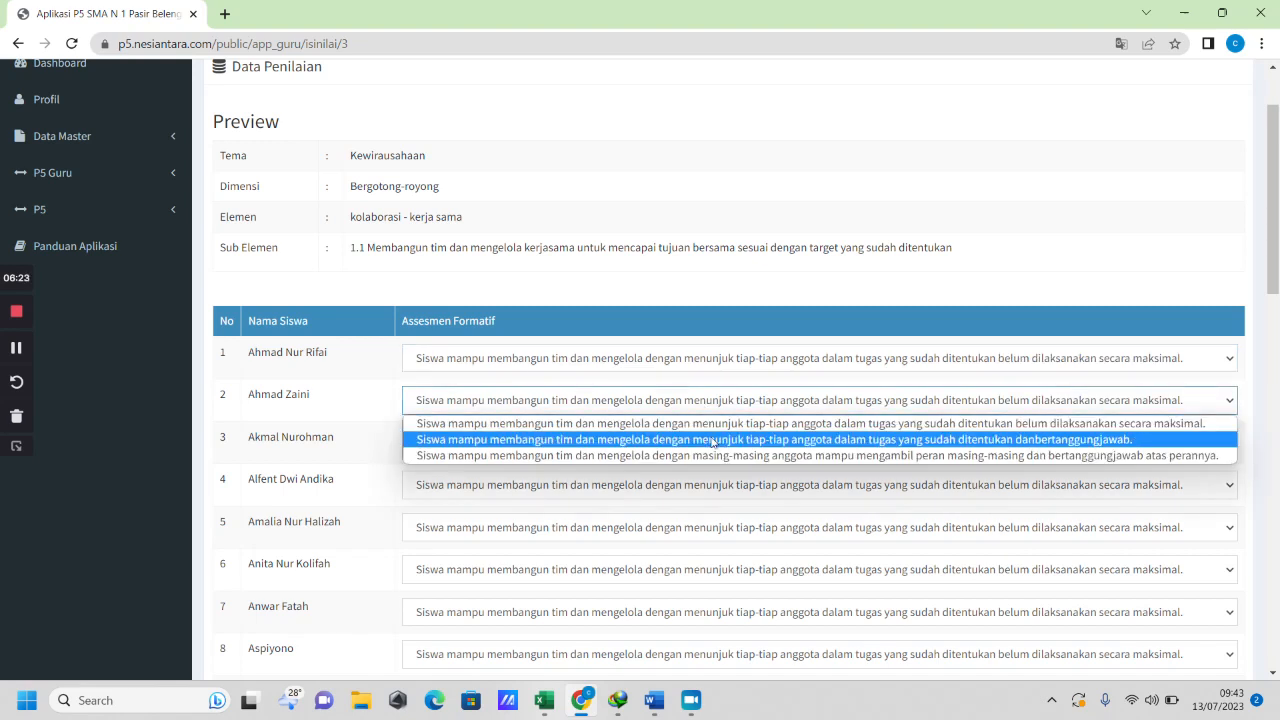
click(713, 442)
scroll(710, 430, down, 2)
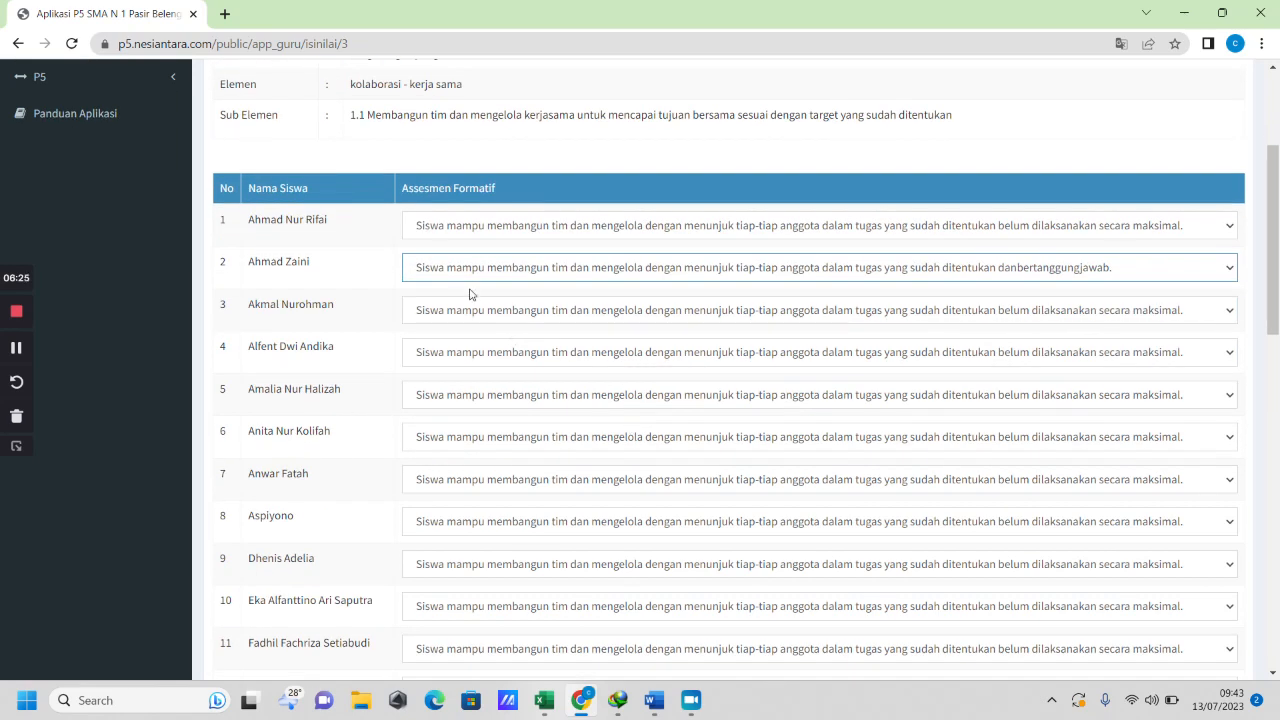
click(452, 266)
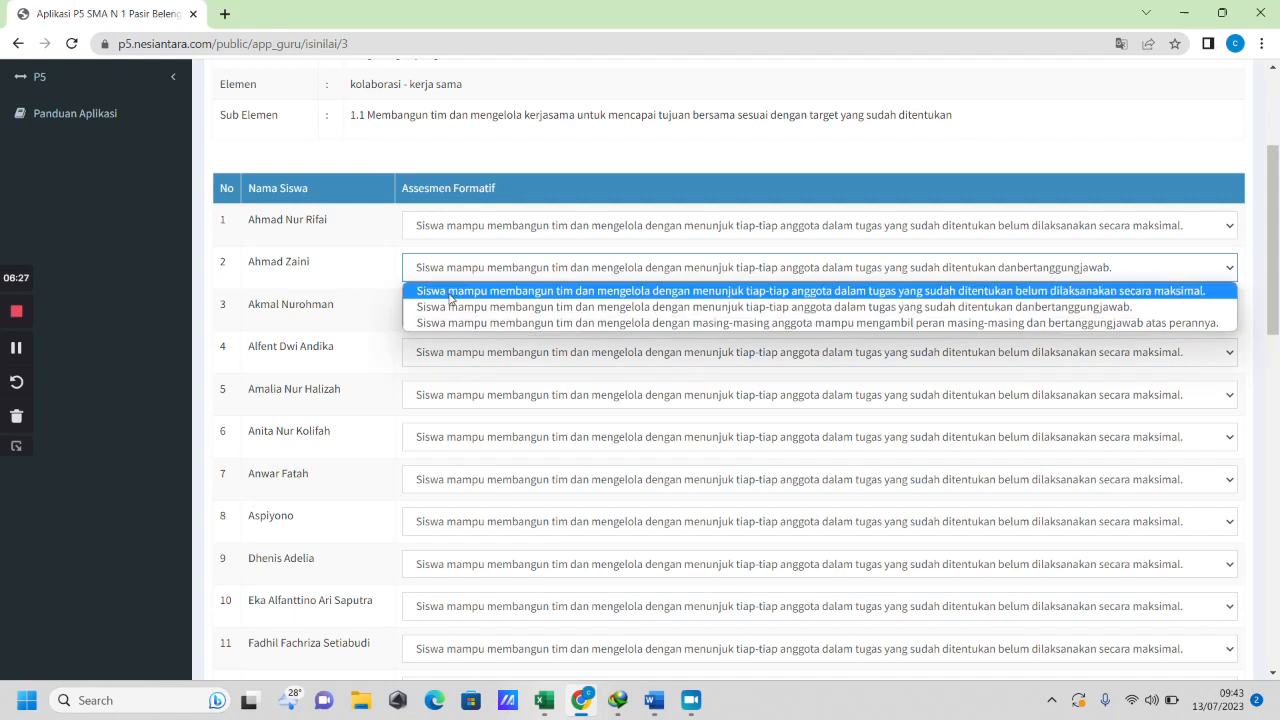
click(450, 291)
Give student 3 the third description, students 5, 6 and 9 the second, and save
click(456, 312)
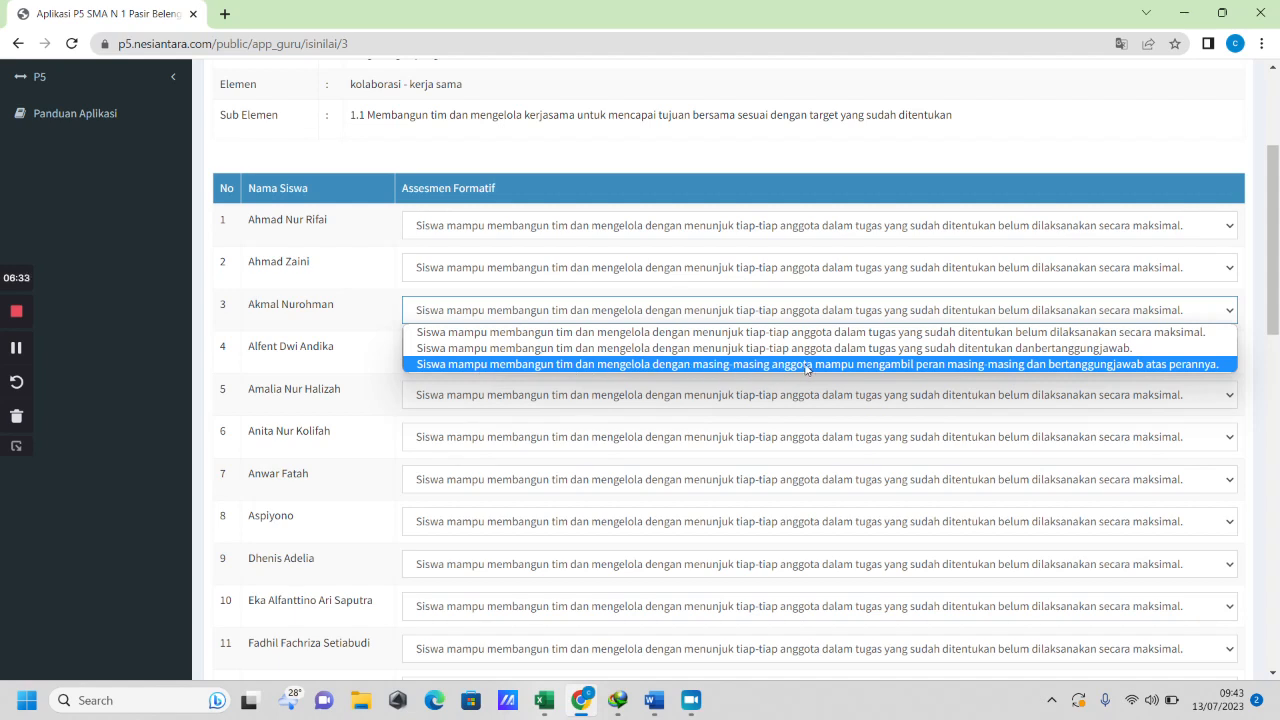
click(879, 365)
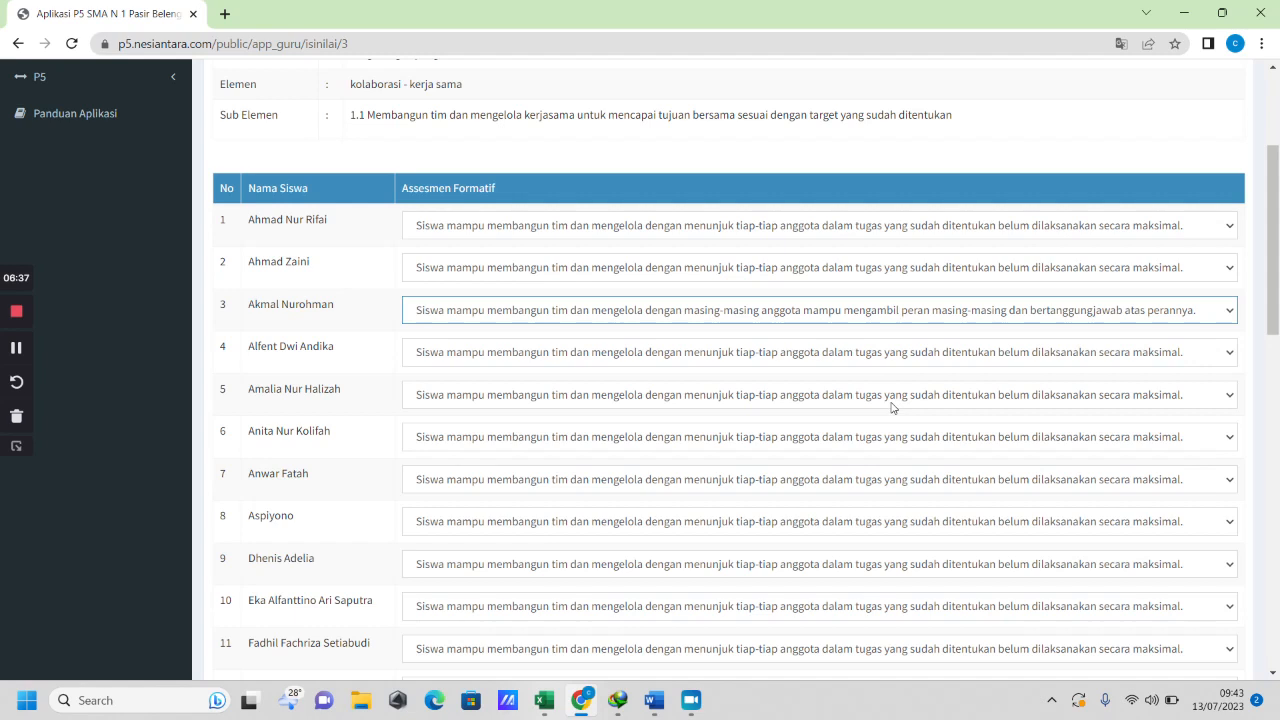
click(893, 407)
click(898, 433)
click(900, 444)
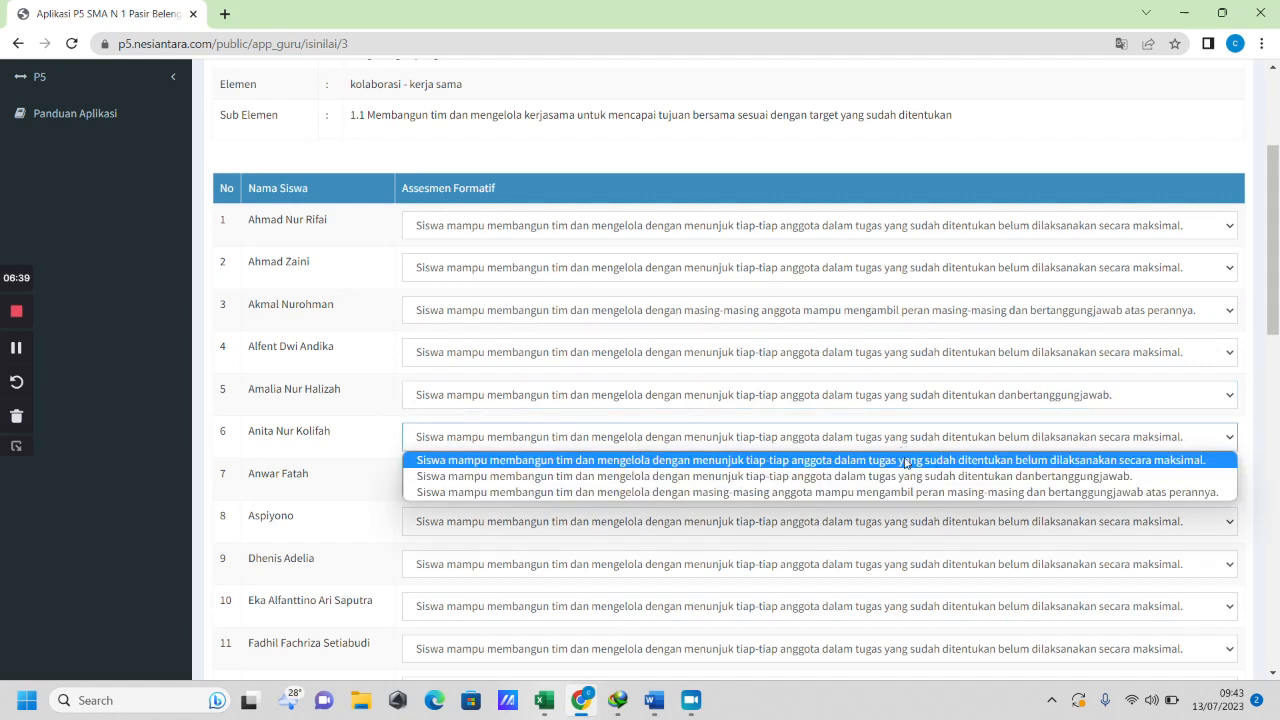
click(908, 474)
scroll(880, 450, down, 2)
click(872, 444)
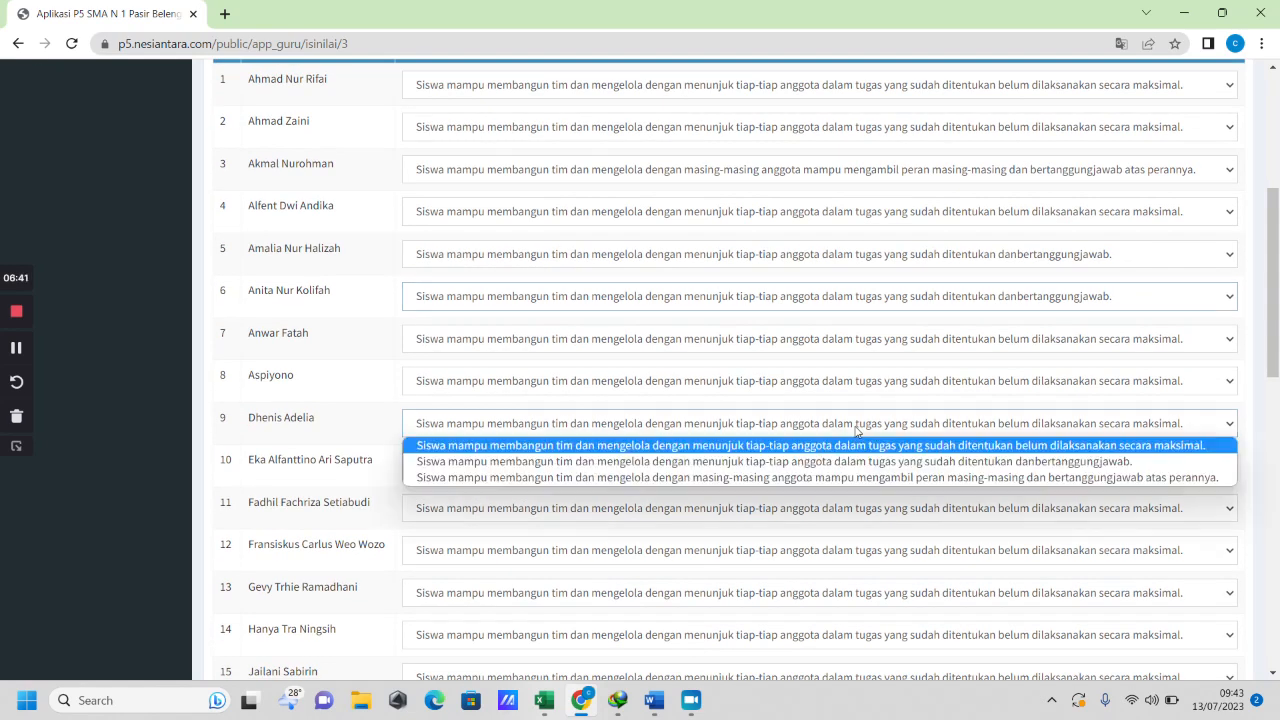
click(864, 466)
scroll(864, 470, down, 3)
scroll(864, 473, down, 7)
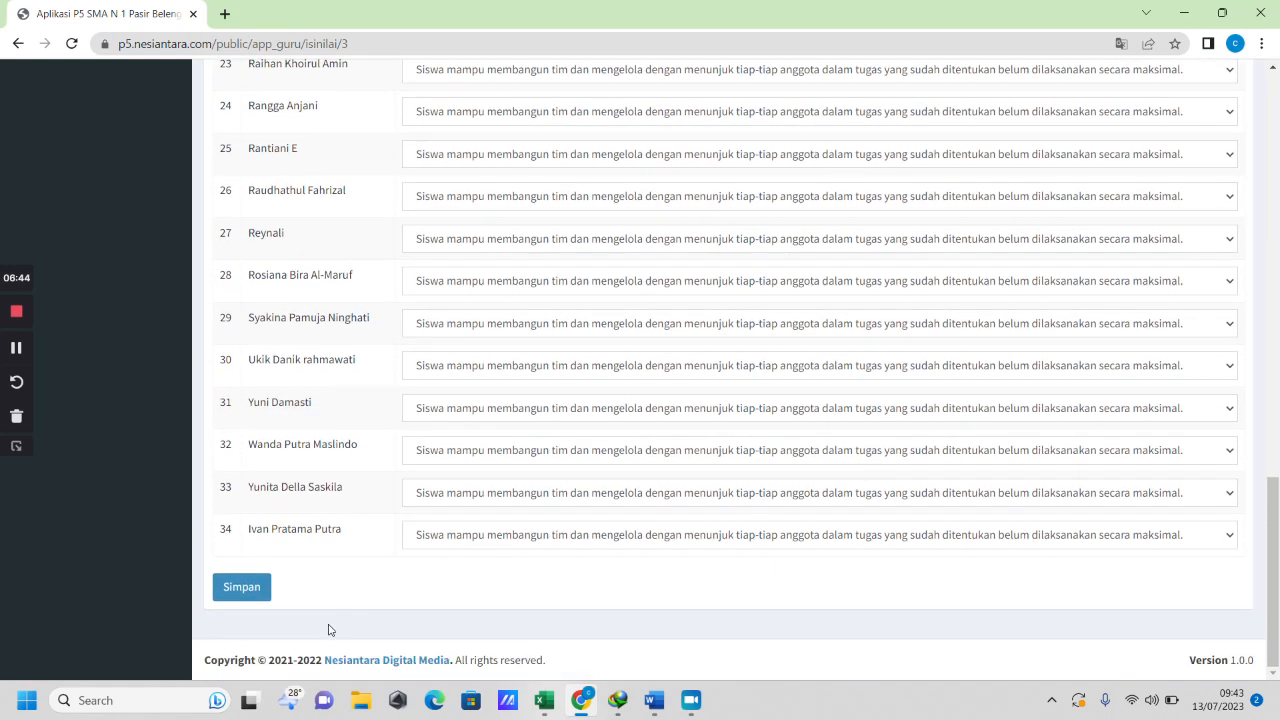
click(254, 601)
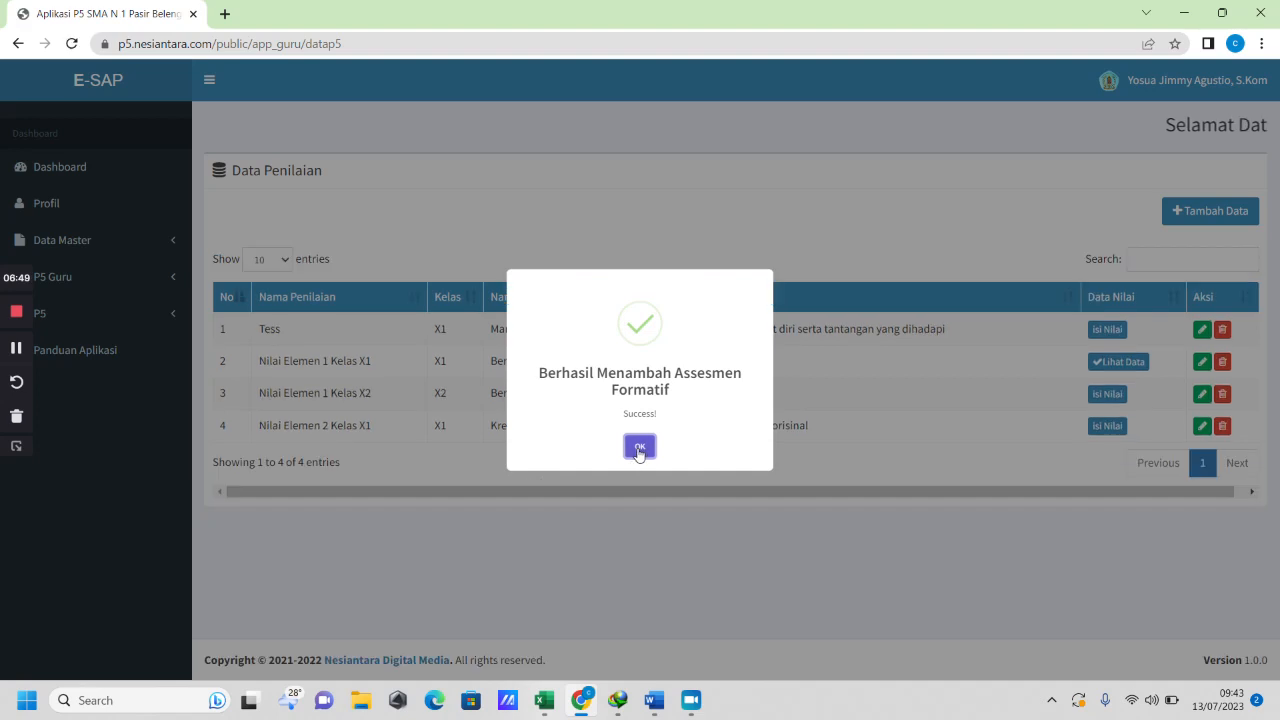
Dismiss the success message, preview Nilai Elemen 1 Kelas X1's scores via Lihat Data, then go back
click(639, 447)
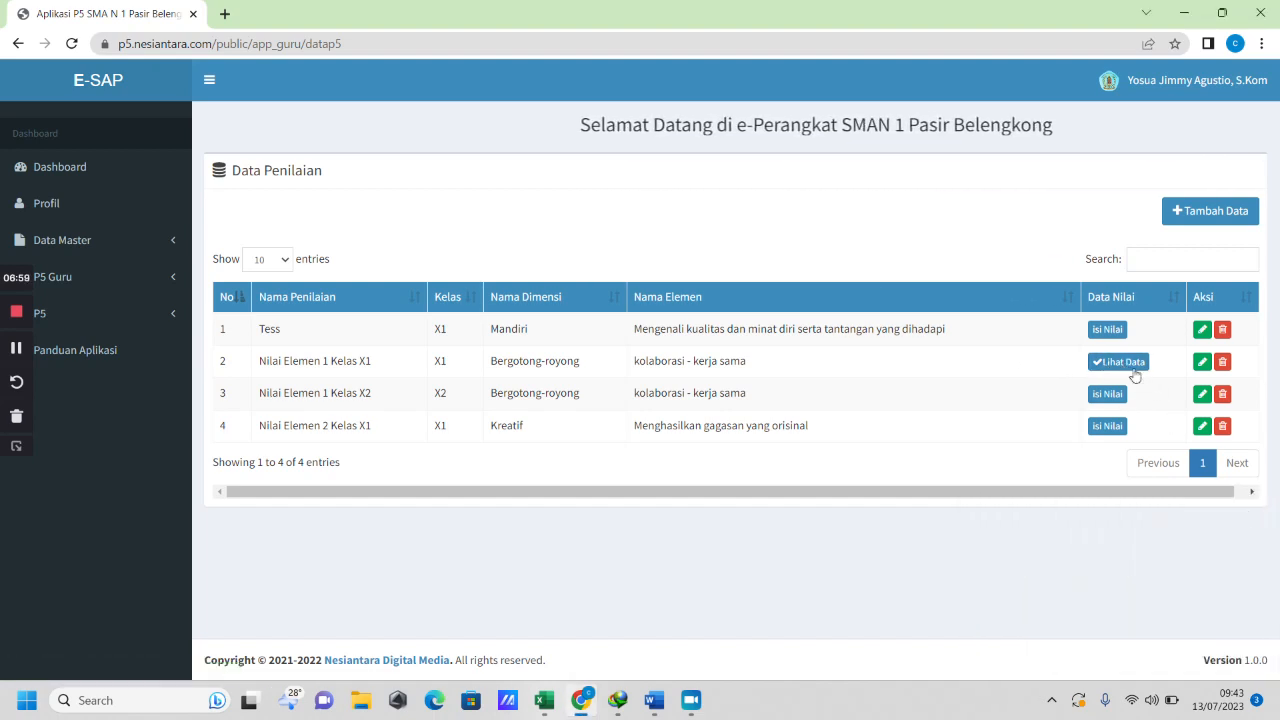
click(1135, 375)
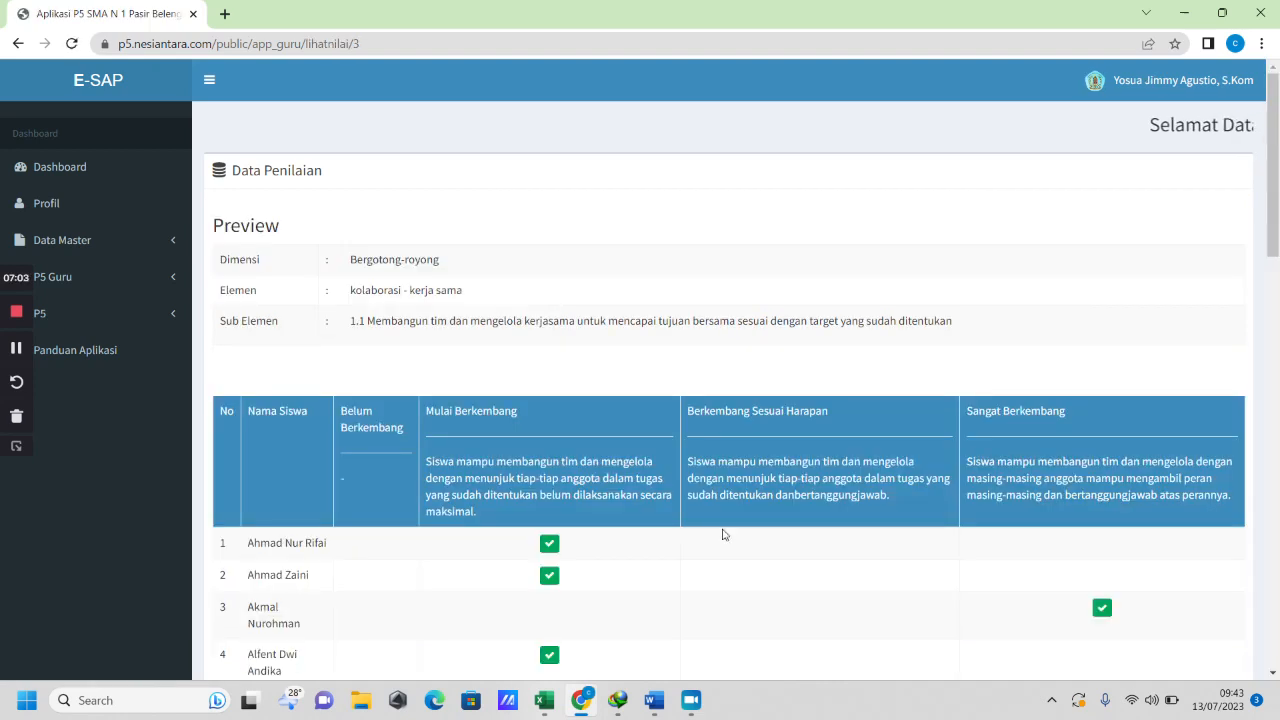
scroll(724, 534, down, 10)
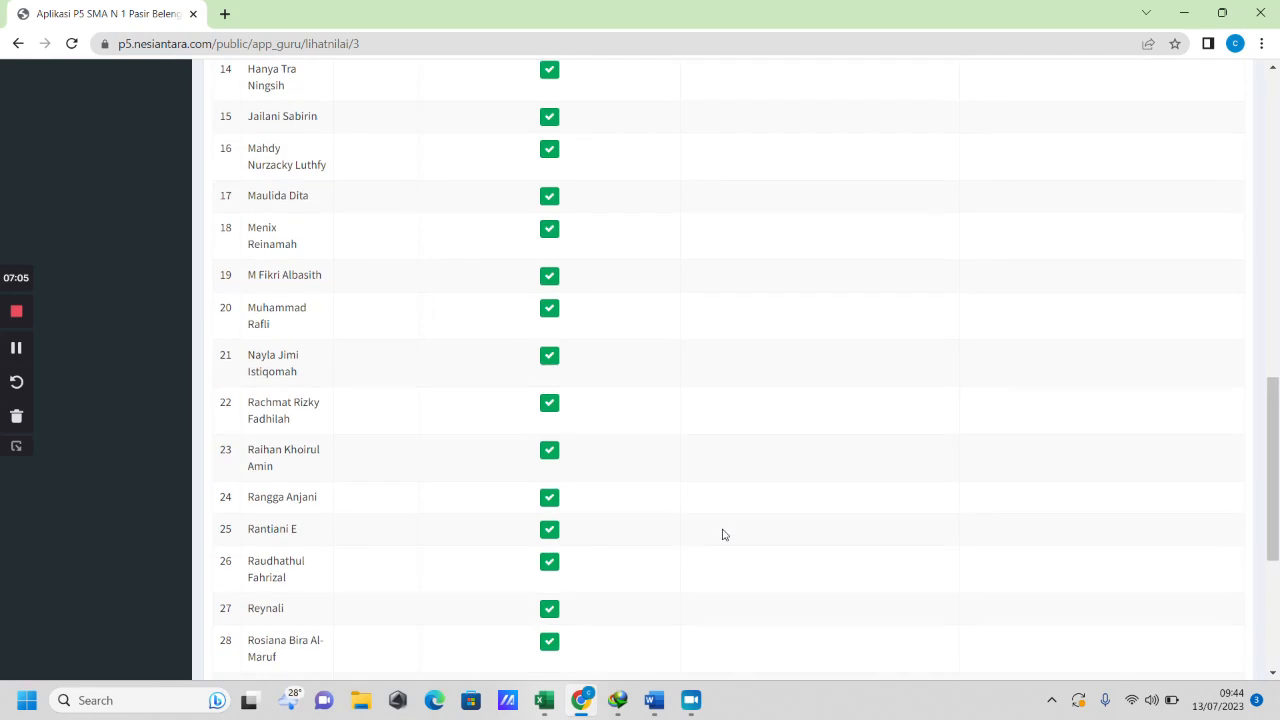
scroll(724, 534, up, 10)
scroll(724, 534, down, 1)
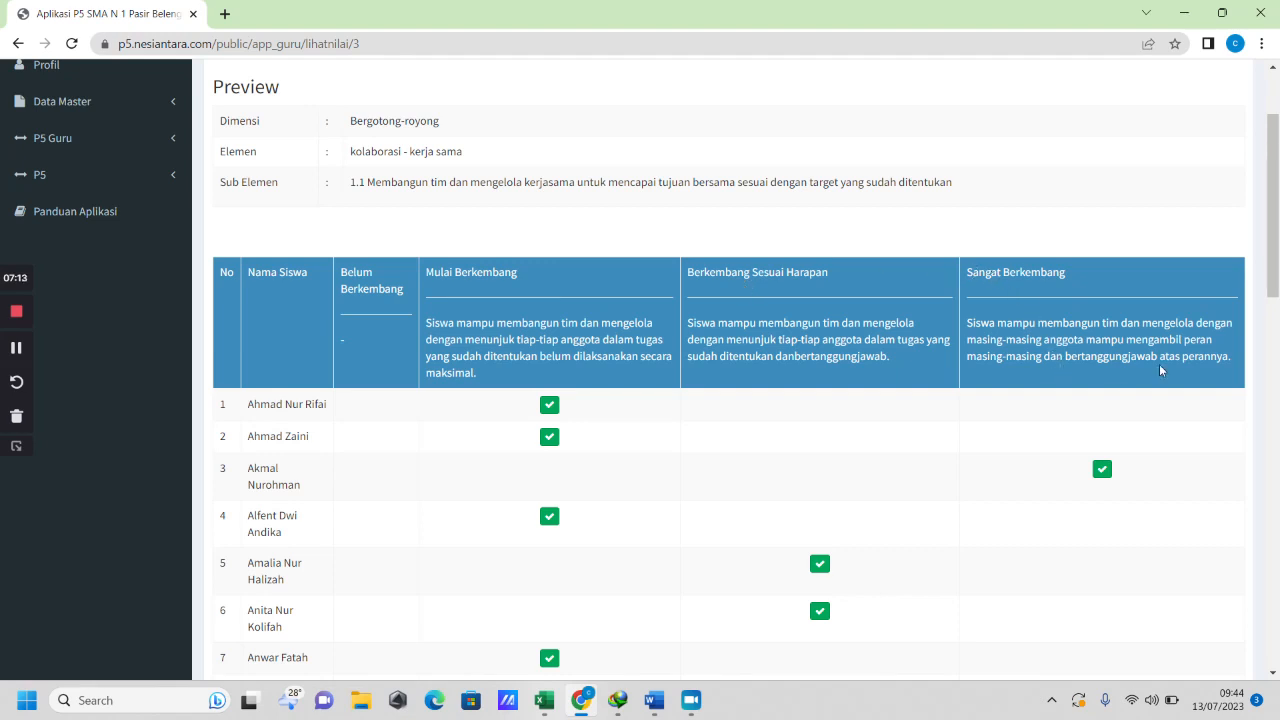
scroll(251, 143, up, 1)
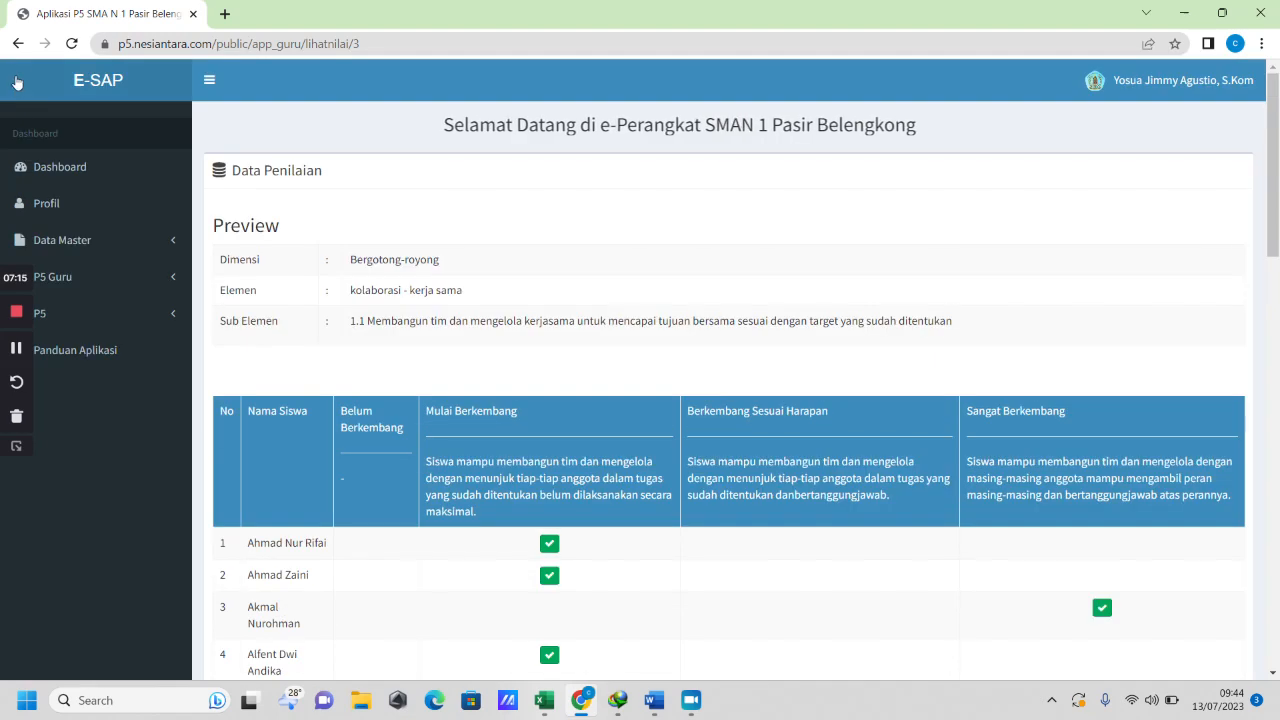
click(18, 44)
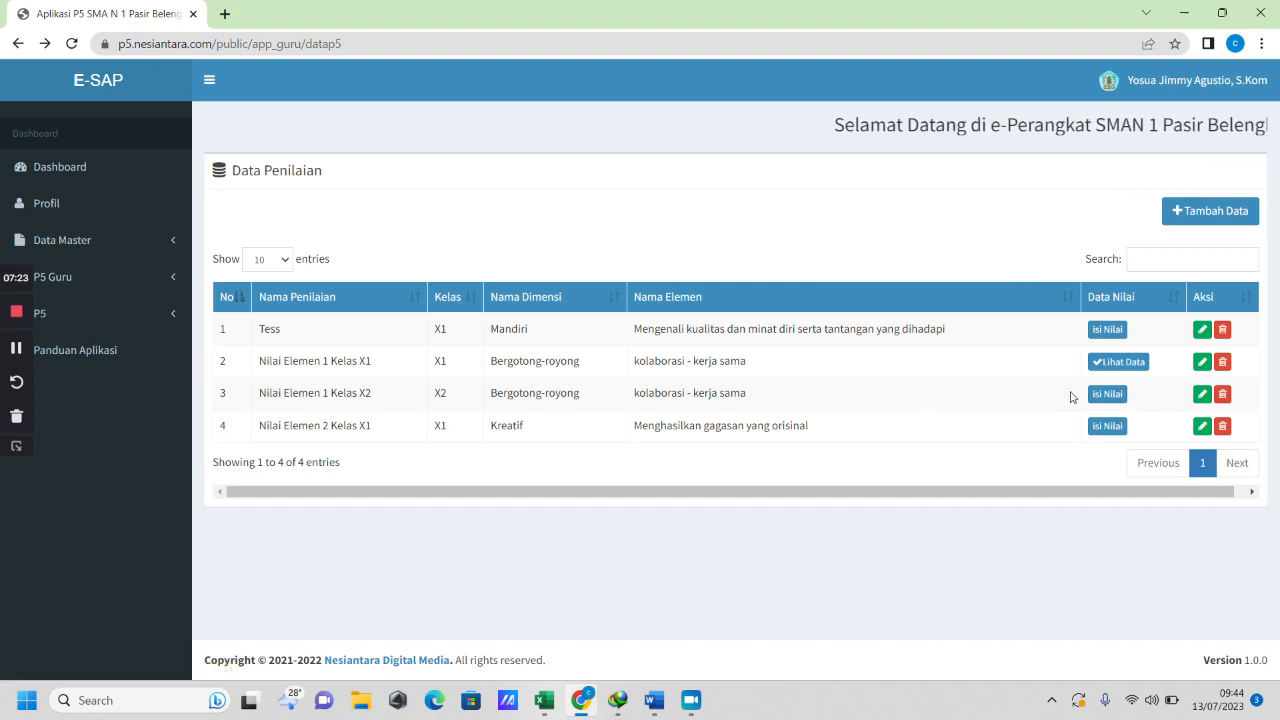
Rate the fifth student at the highest level for Nilai Elemen 1 Kelas X2 and save
click(1106, 399)
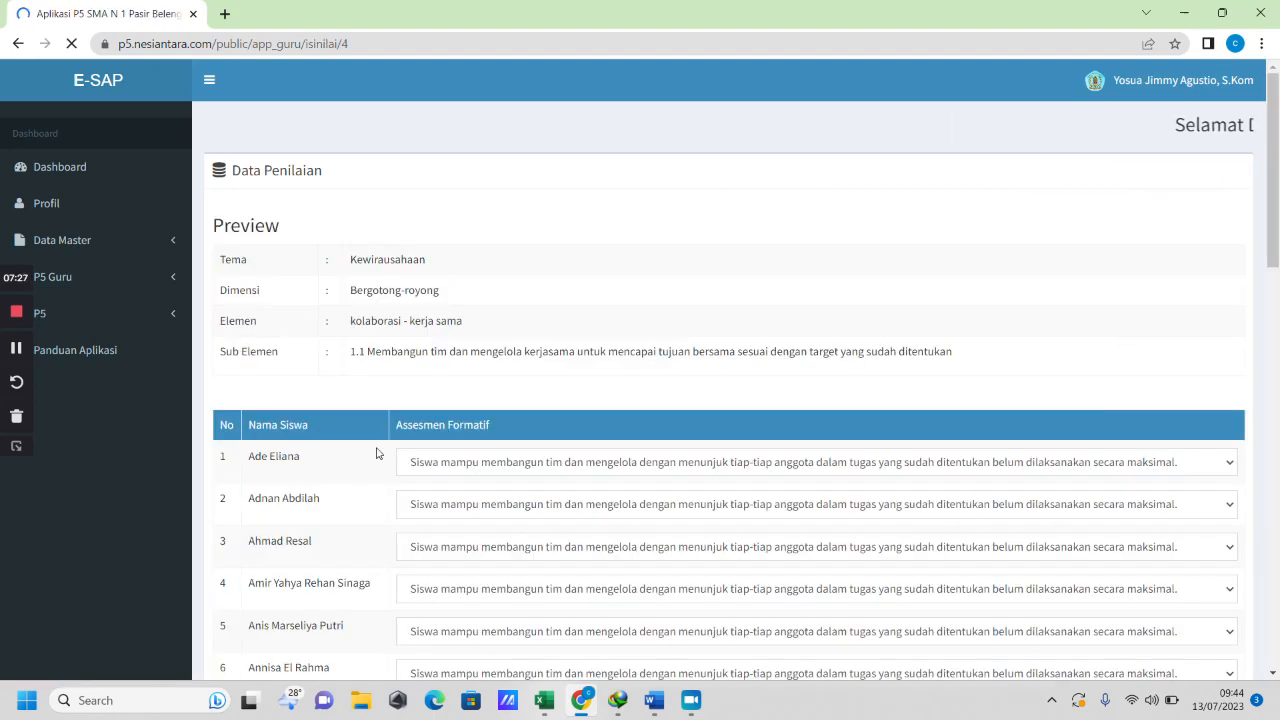
scroll(377, 453, down, 3)
click(424, 378)
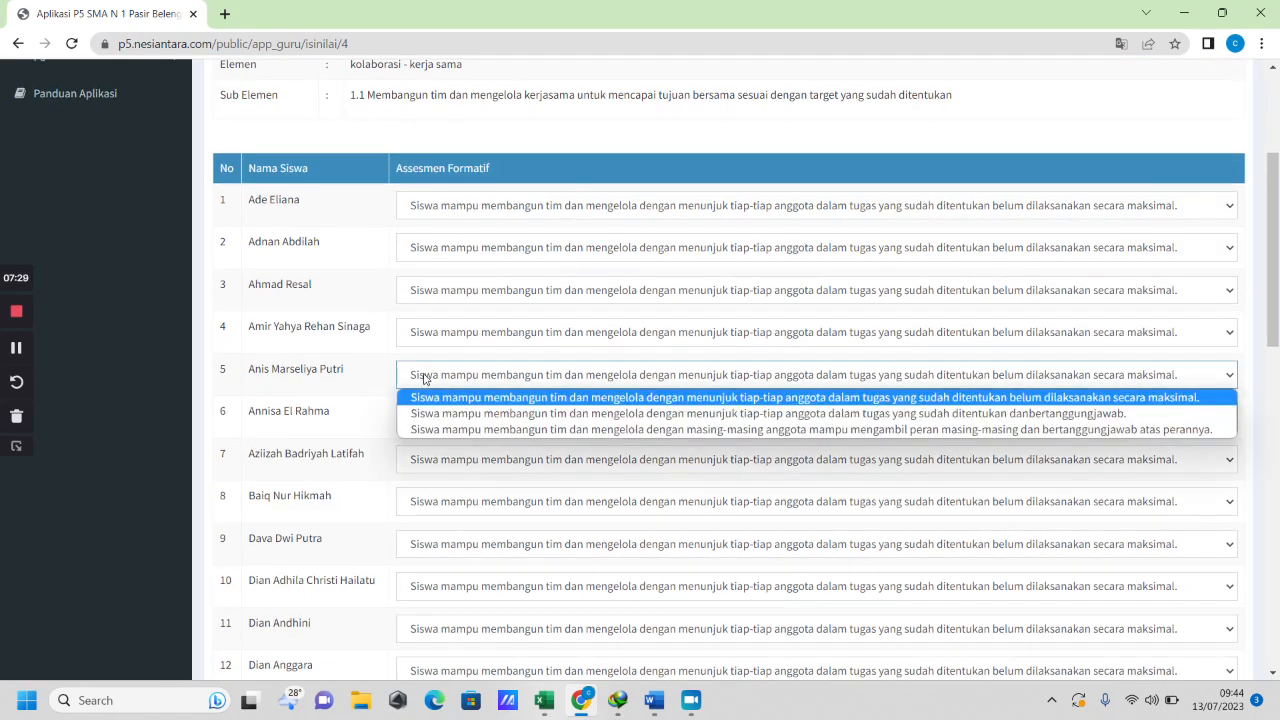
click(447, 437)
scroll(447, 438, down, 3)
scroll(447, 438, down, 7)
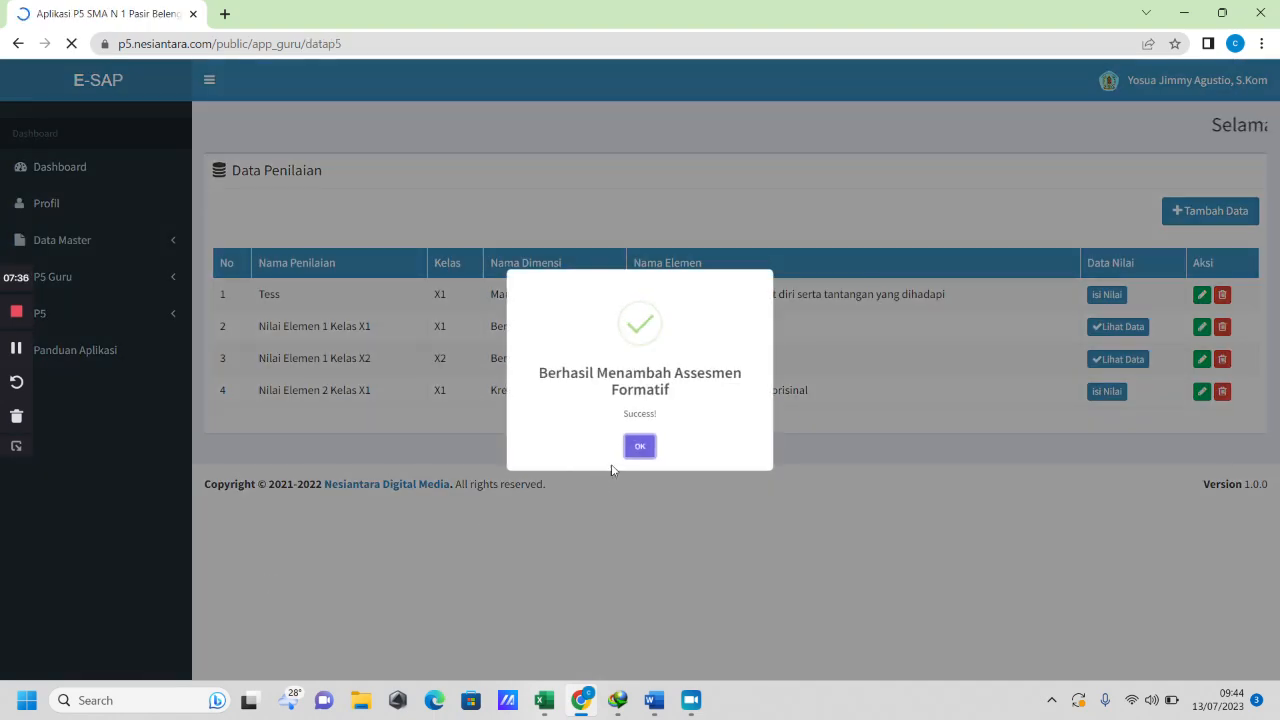
click(633, 450)
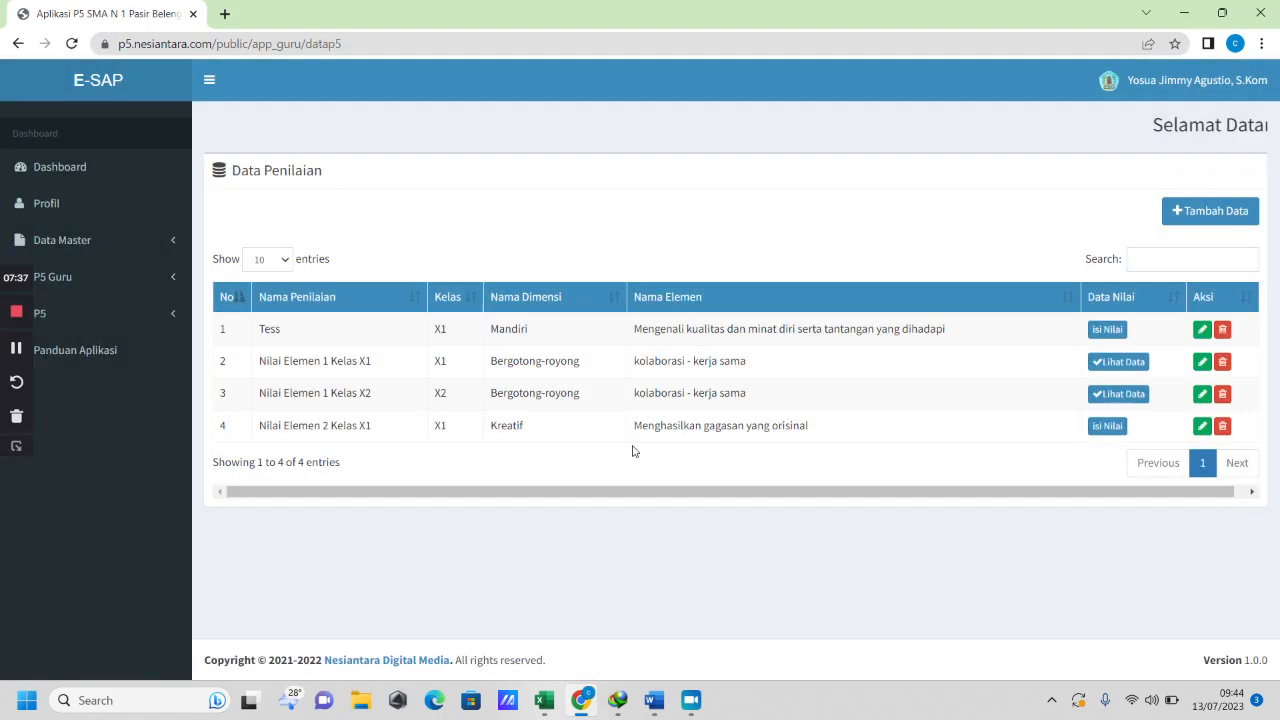
Review the saved Nilai Elemen 1 Kelas X2 scores, then return to the Data Penilaian list
click(1101, 396)
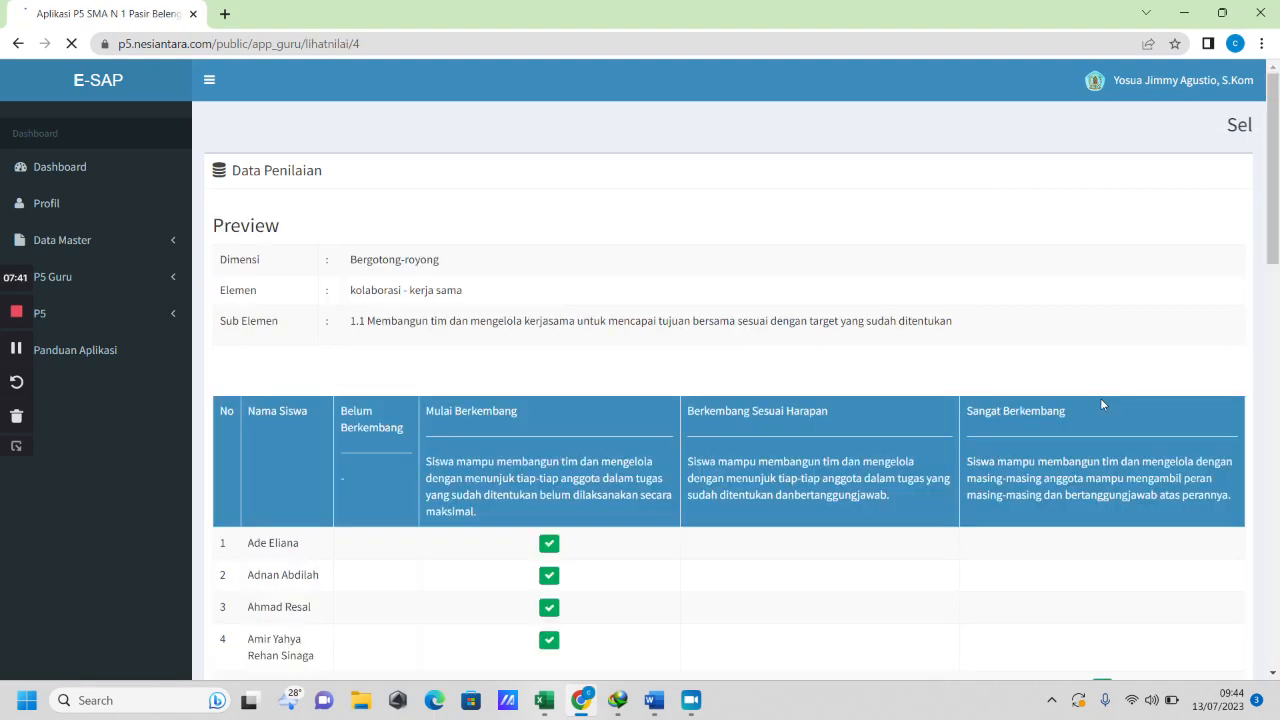
scroll(666, 532, down, 2)
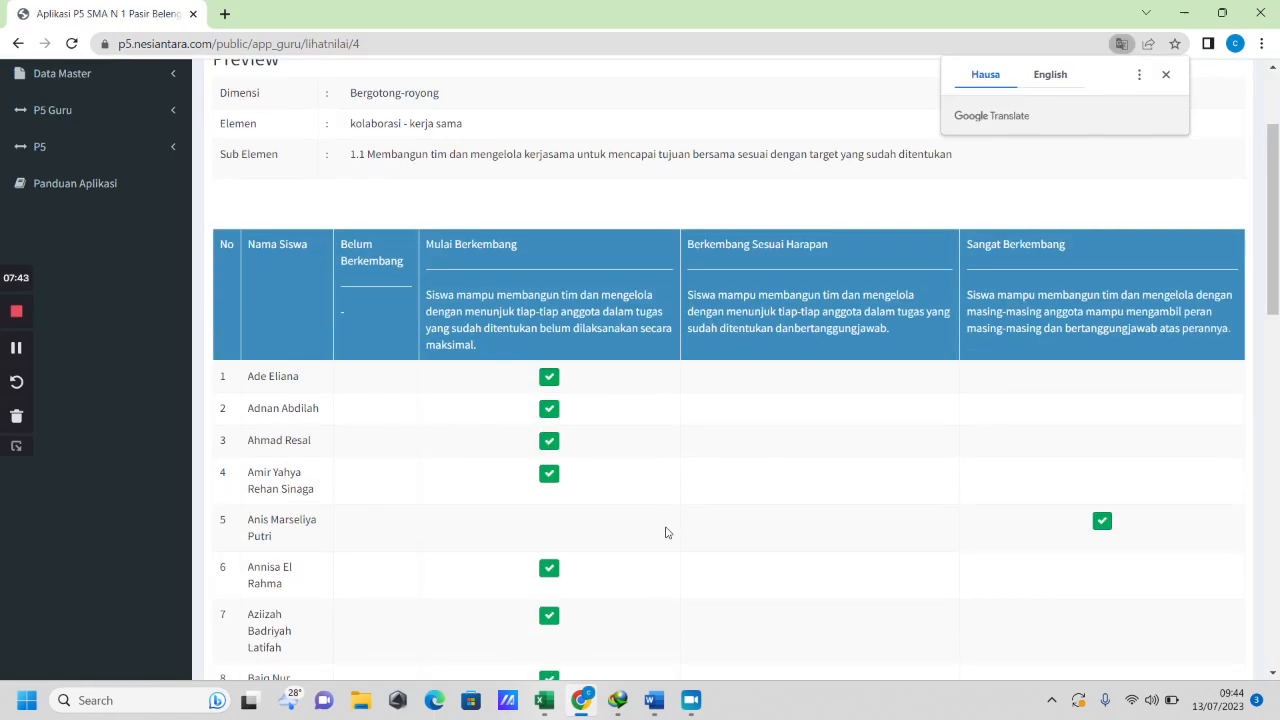
scroll(750, 436, down, 10)
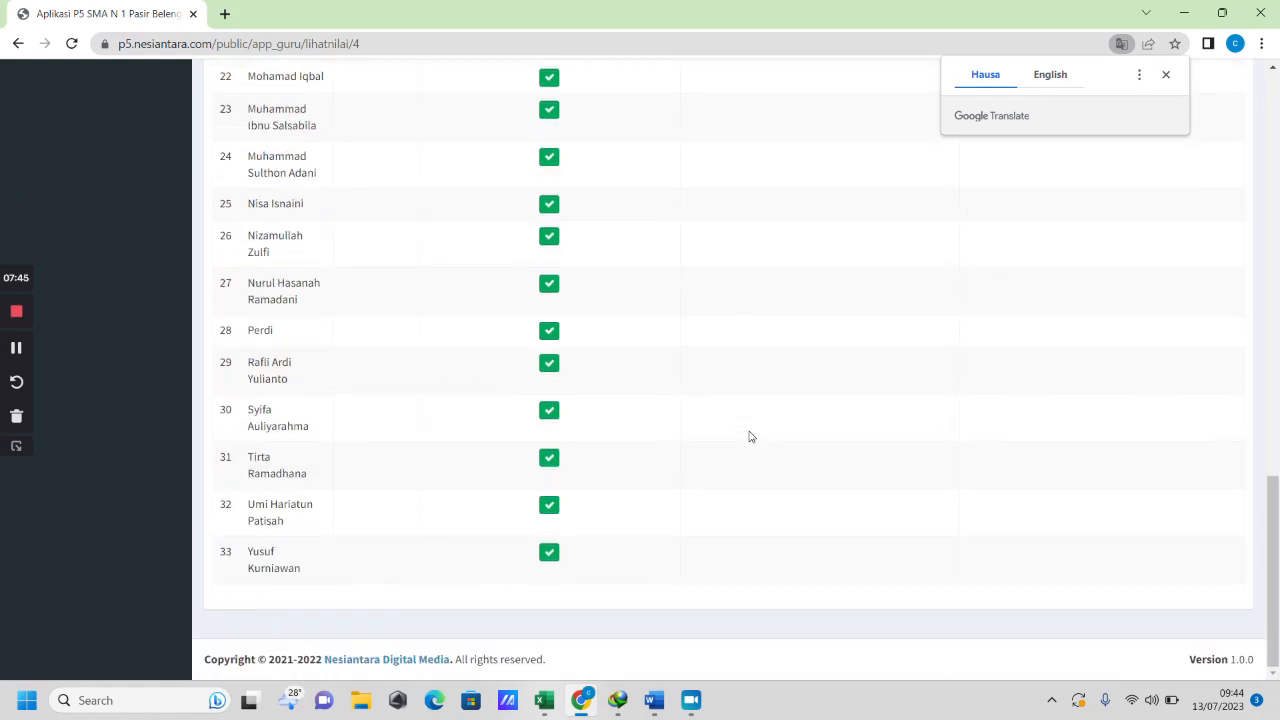
scroll(750, 436, up, 13)
click(18, 44)
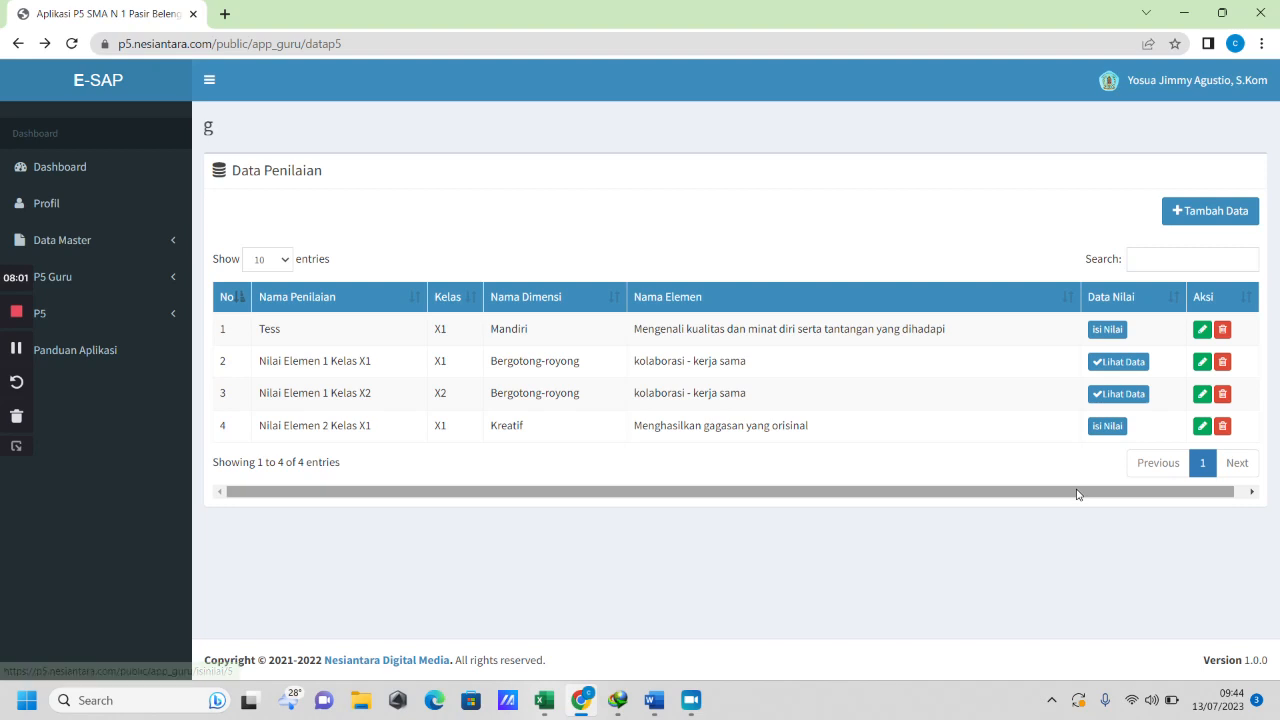
Save the default scores for Nilai Elemen 2 Kelas X1, then switch to the ALUR ASESSMENT P5 document
drag(1080, 494, 1009, 495)
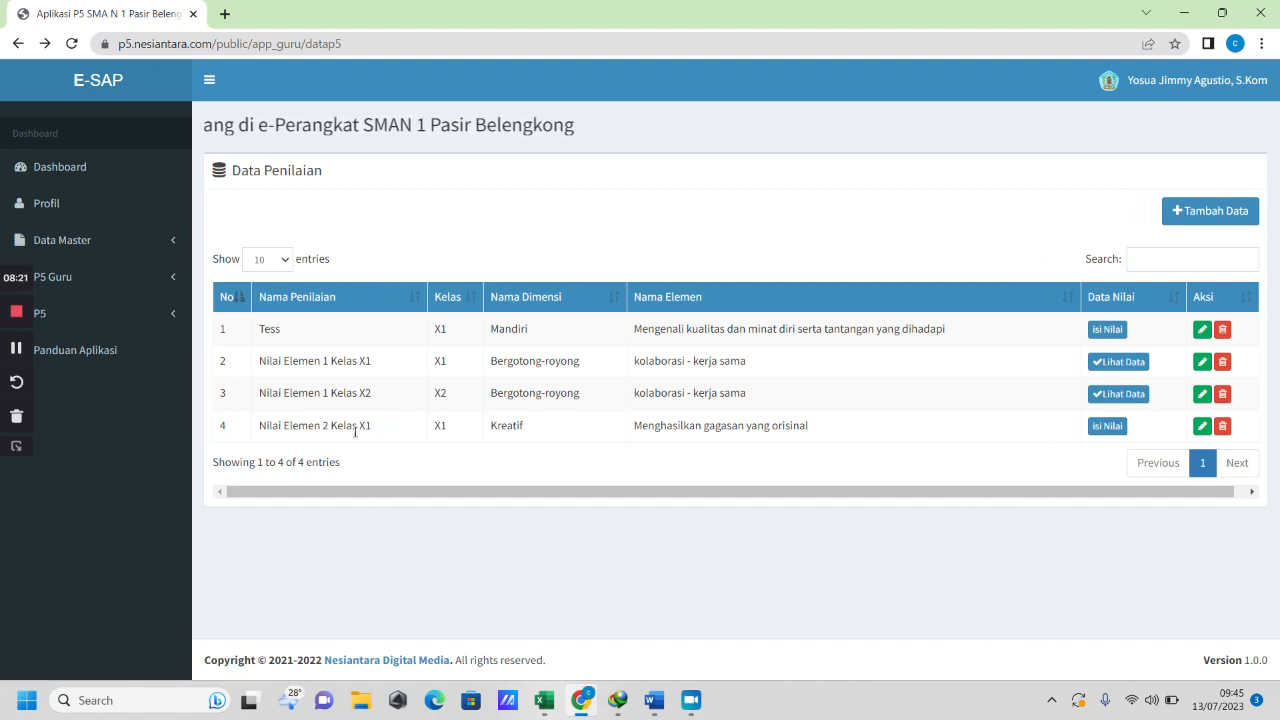
click(1106, 428)
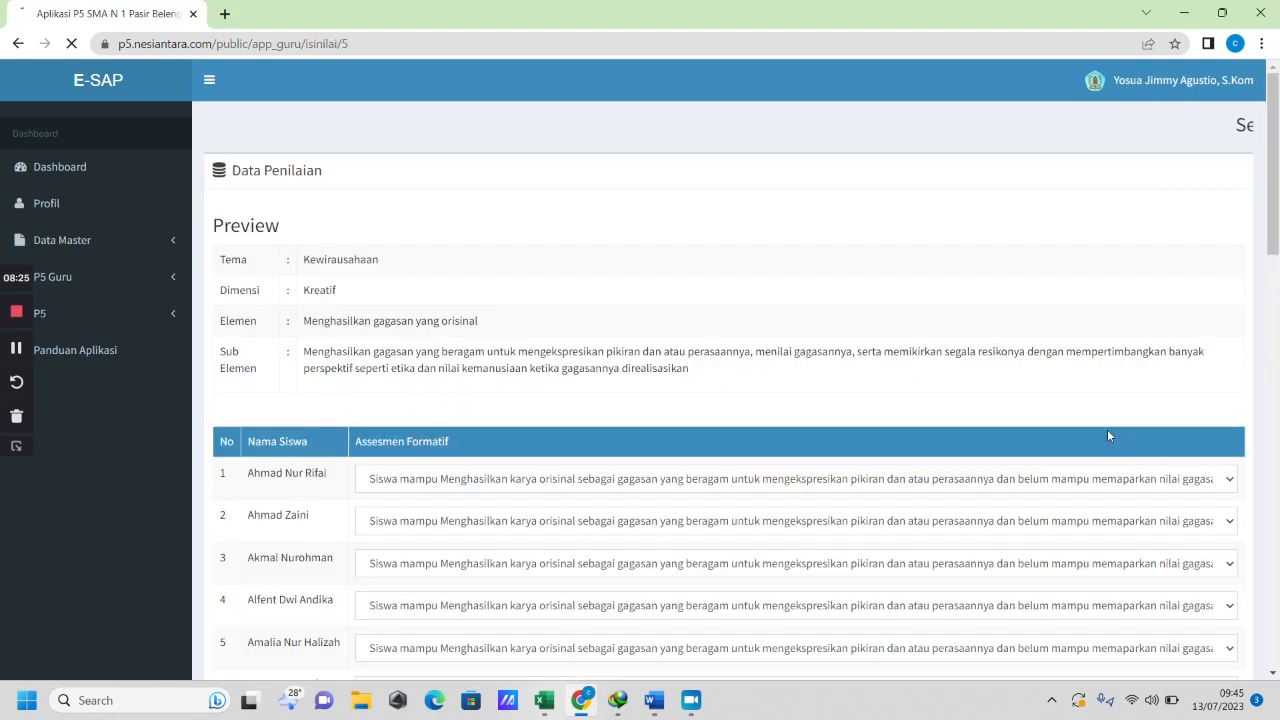
scroll(600, 549, down, 15)
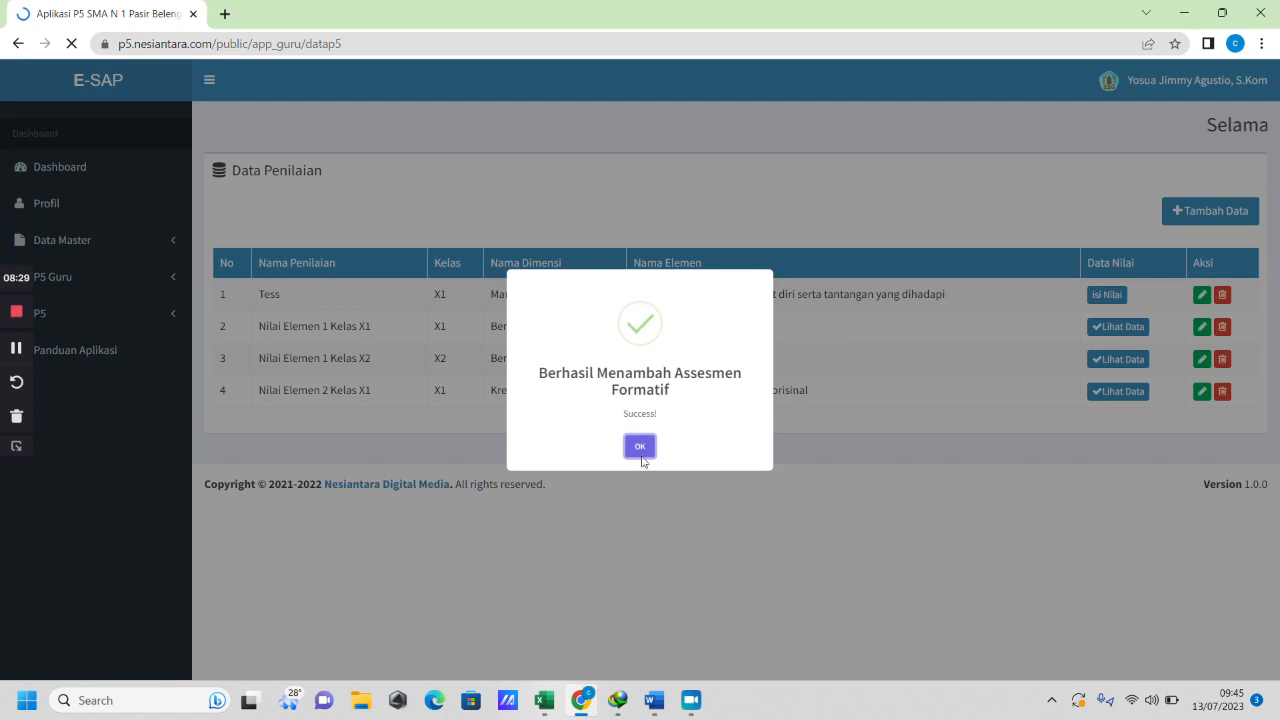
click(640, 452)
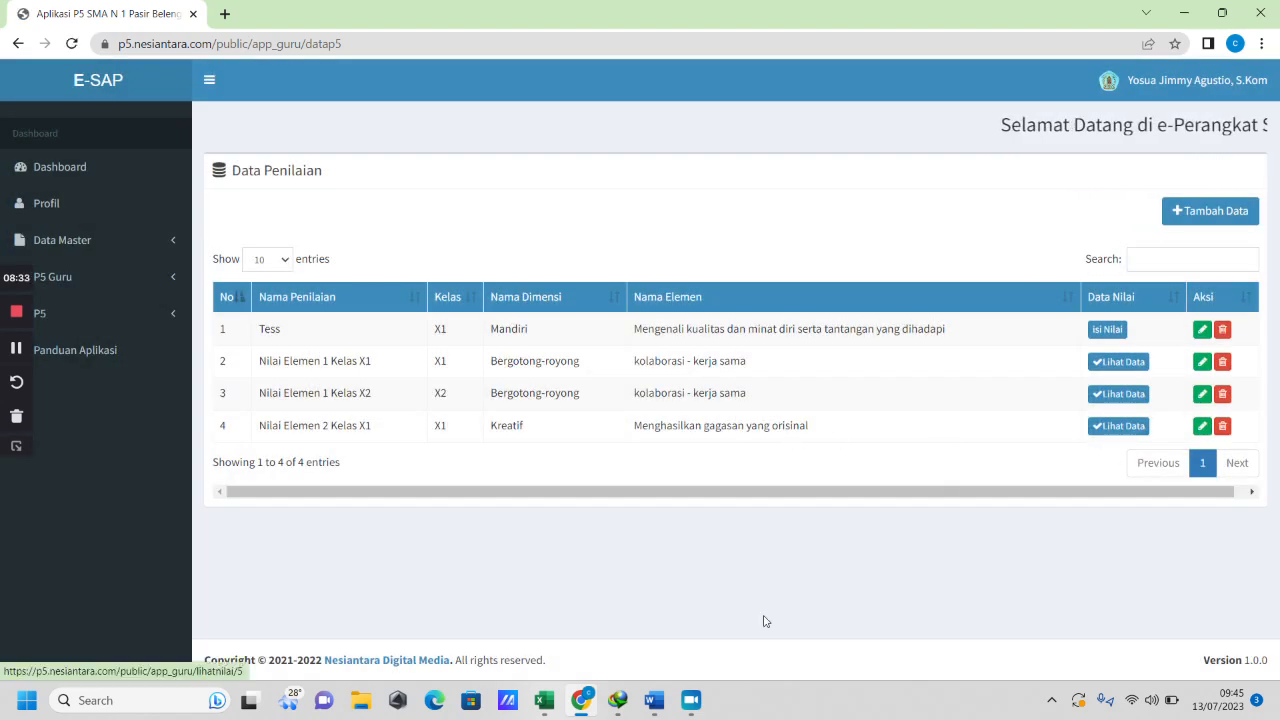
click(655, 712)
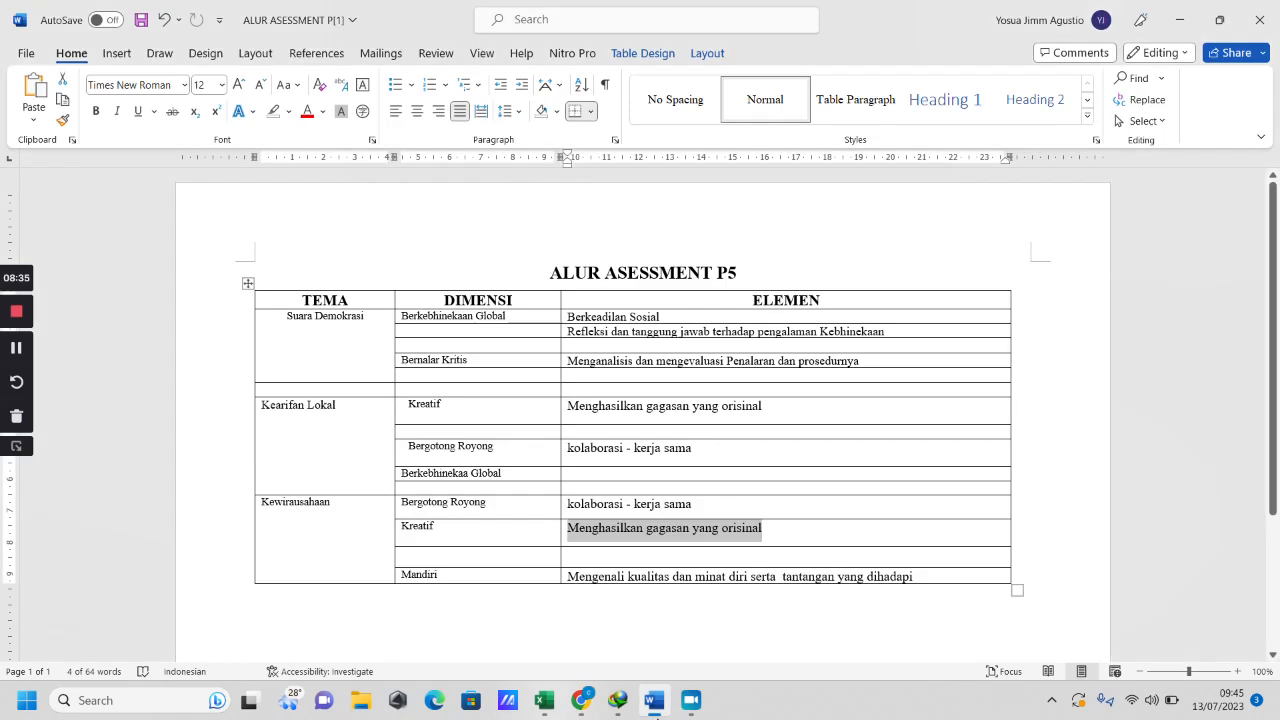
Highlight the ELEMEN column of the ALUR ASESSMENT P5 table, then go back to E-SAP
click(568, 316)
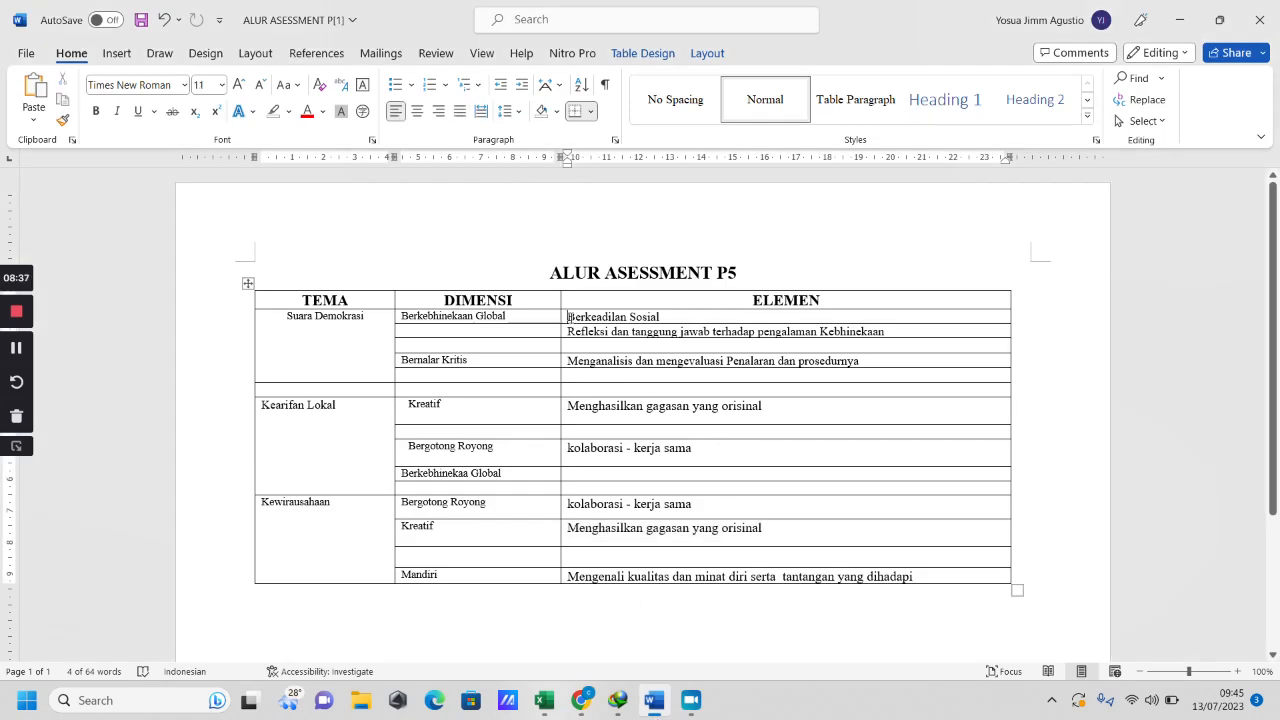
drag(568, 316, 916, 578)
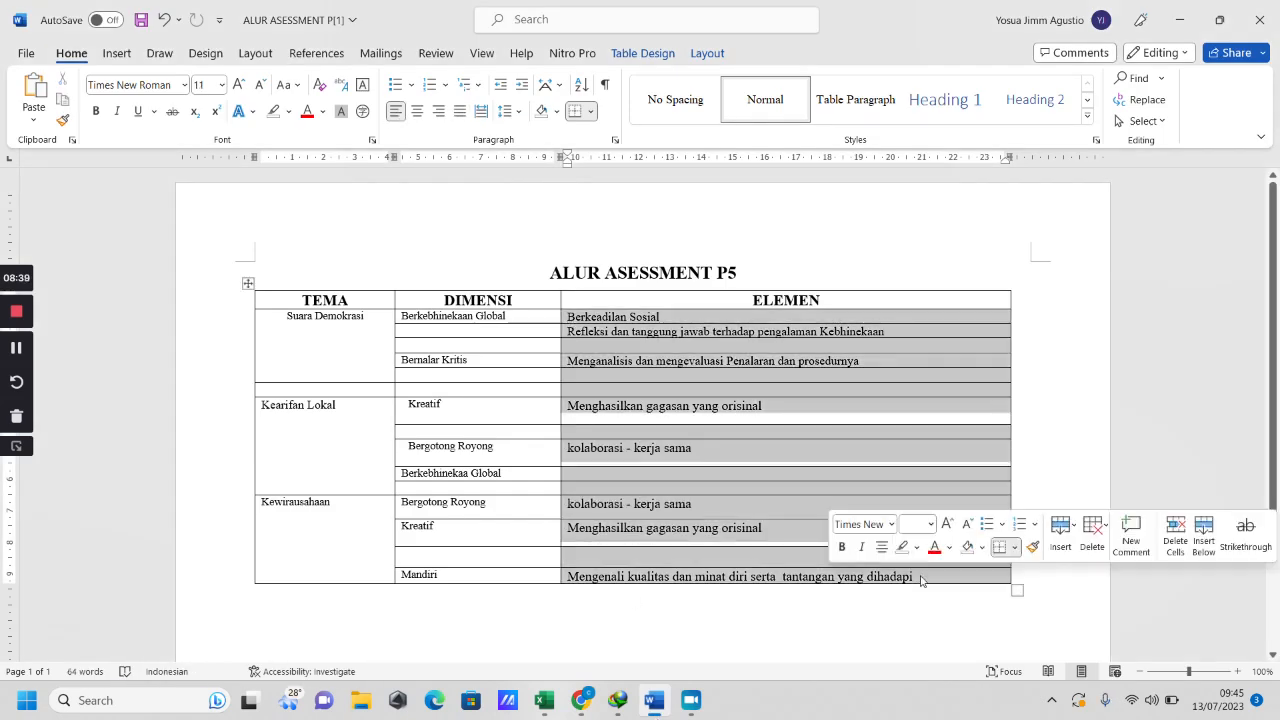
click(921, 580)
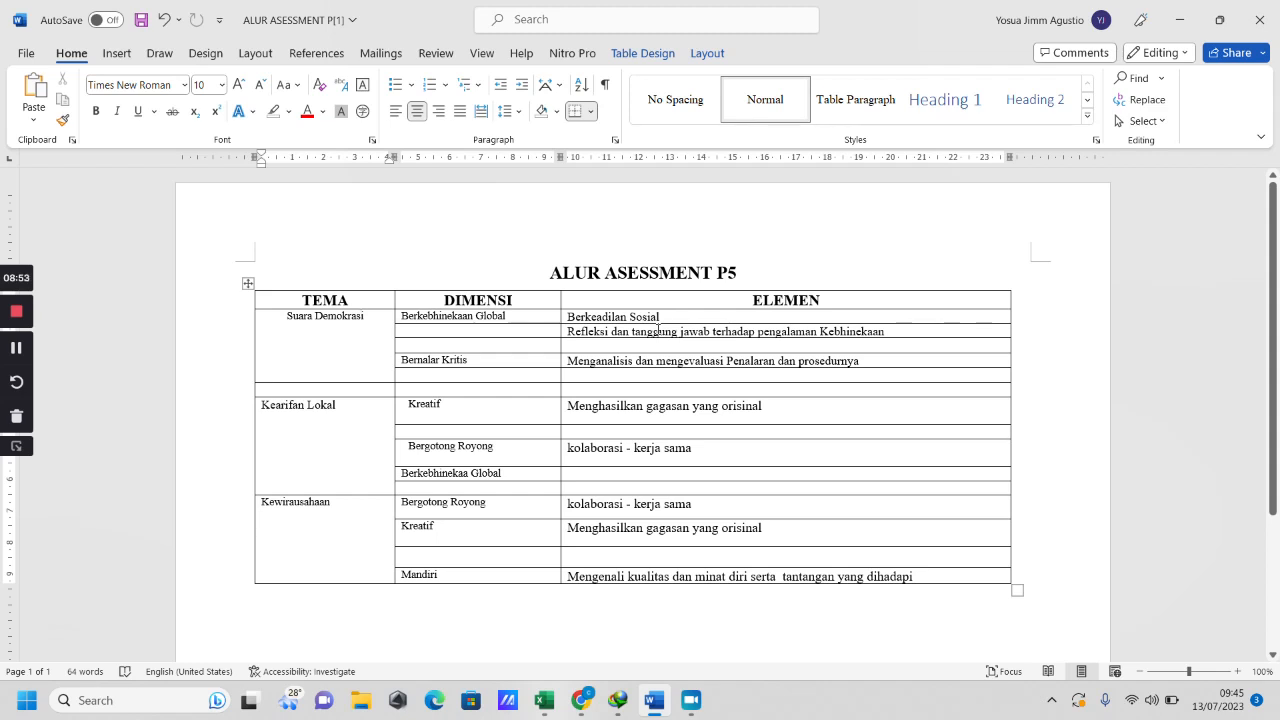
click(581, 700)
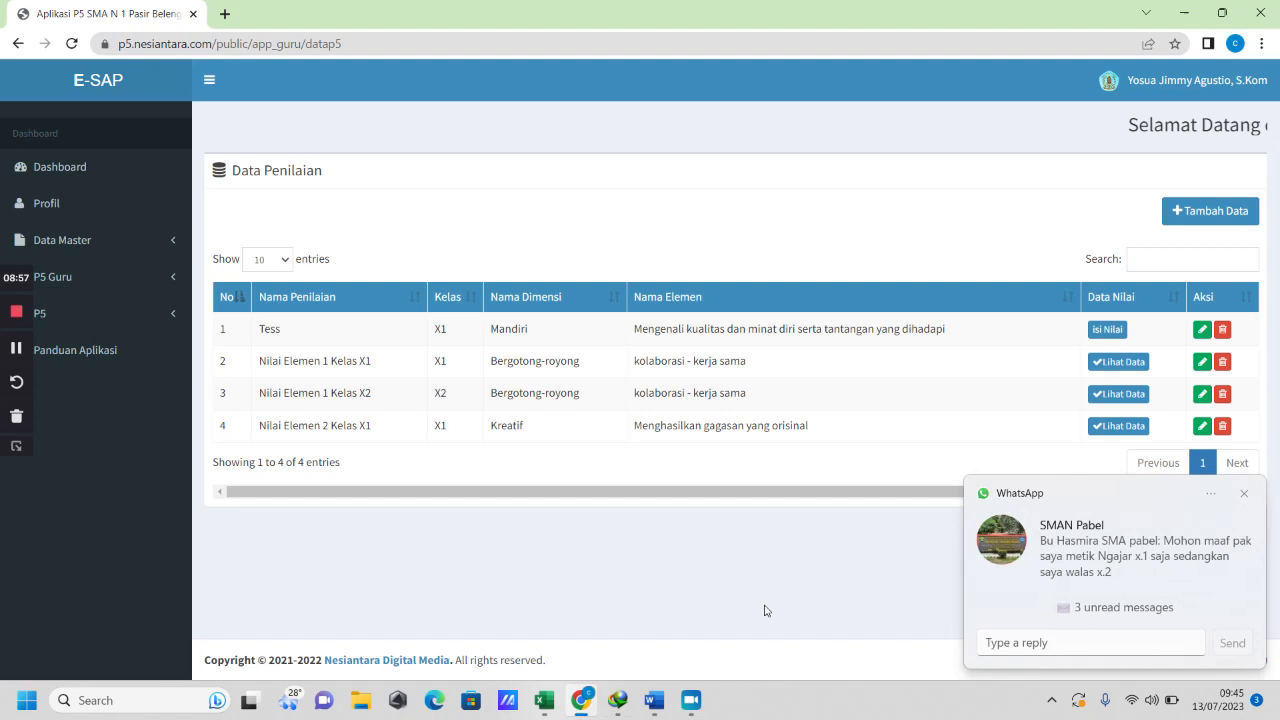
Close the WhatsApp notification over the Data Penilaian list
click(1245, 494)
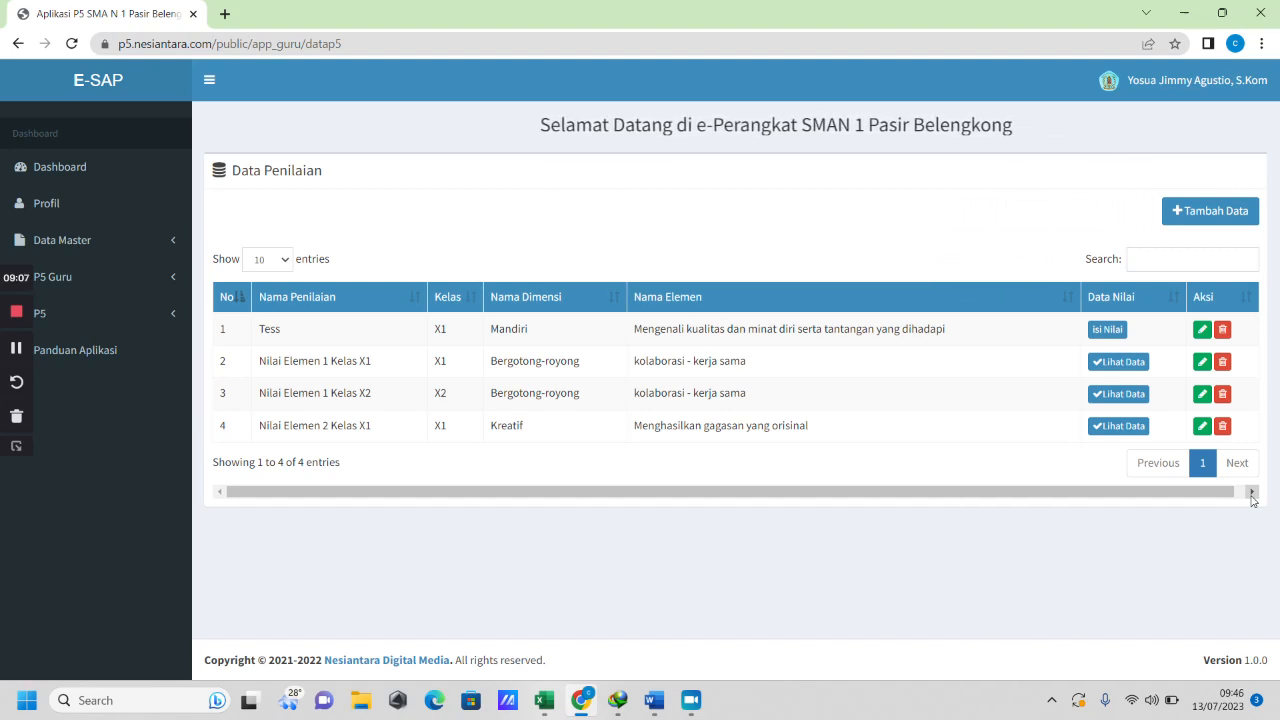
mouse_move(664, 707)
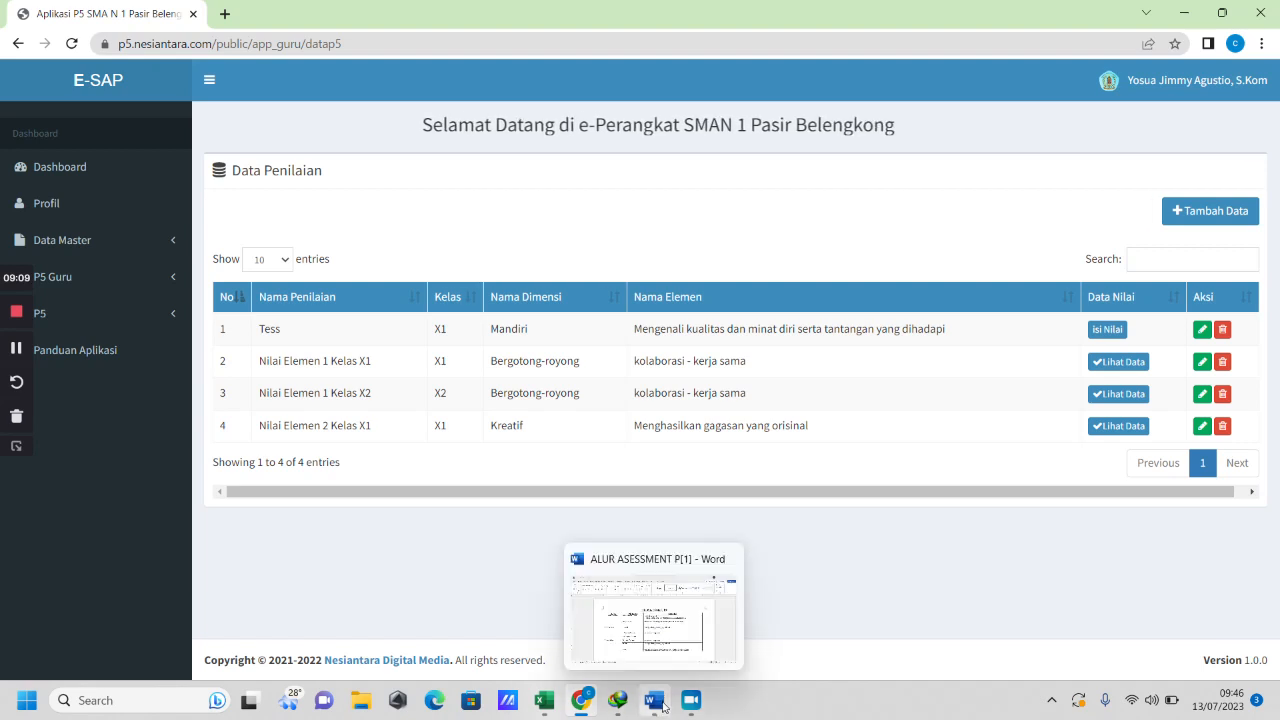